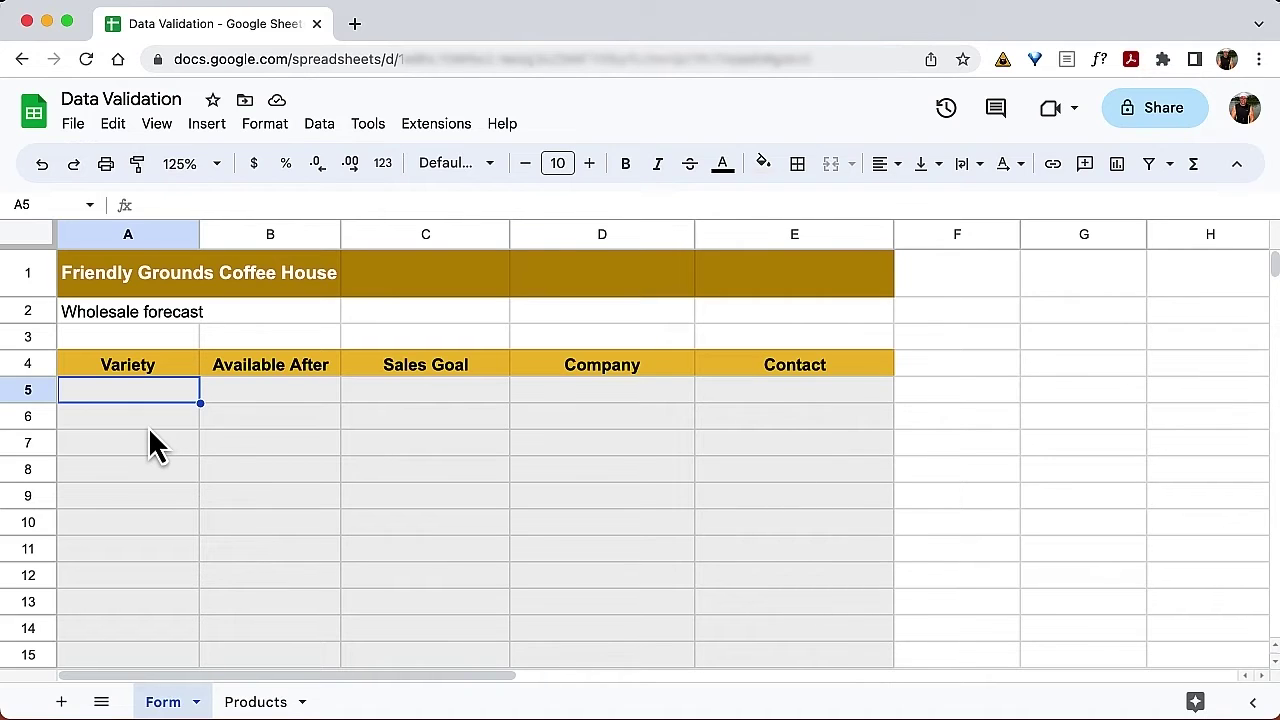
pyautogui.write('@dropdown')
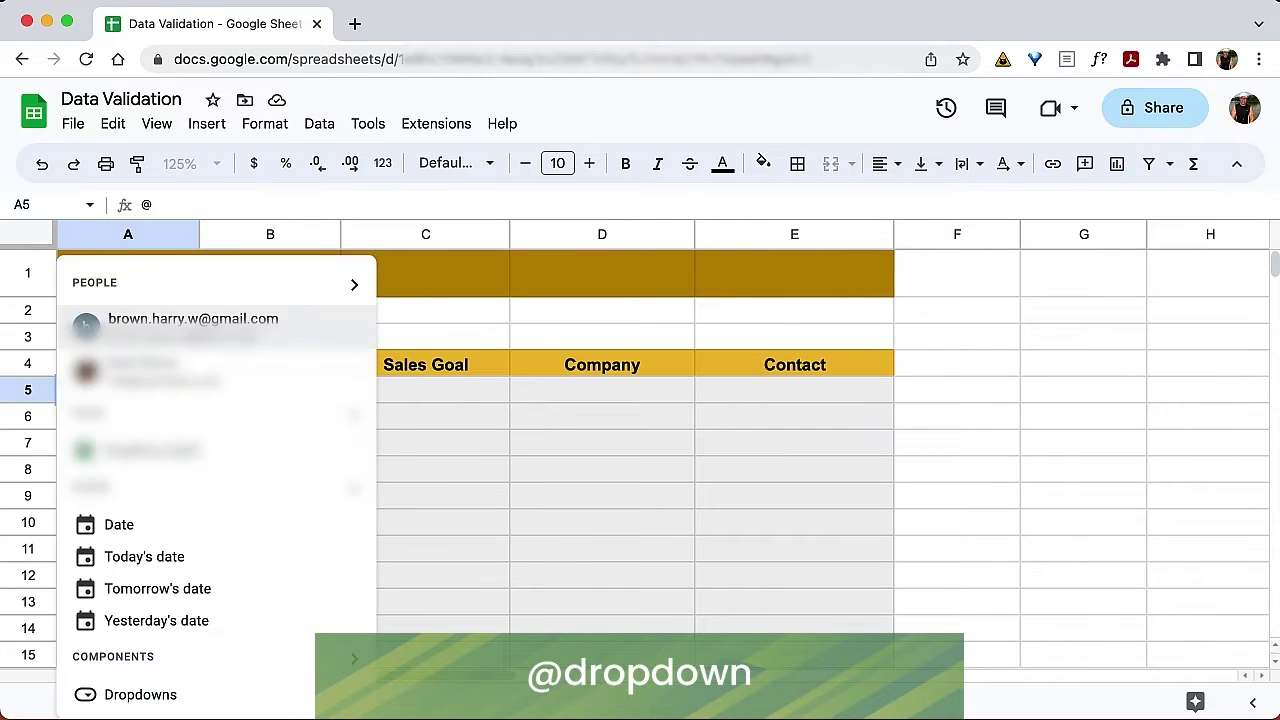
pyautogui.press('Return')
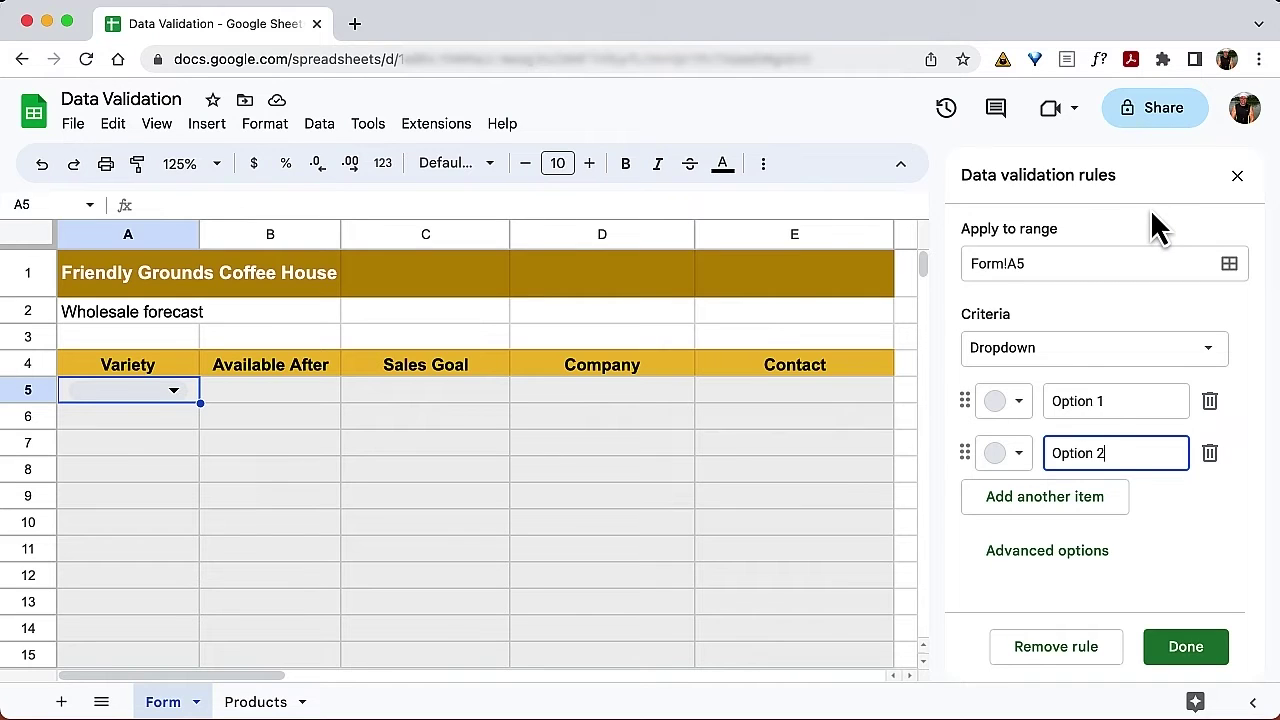
pyautogui.click(1078, 648)
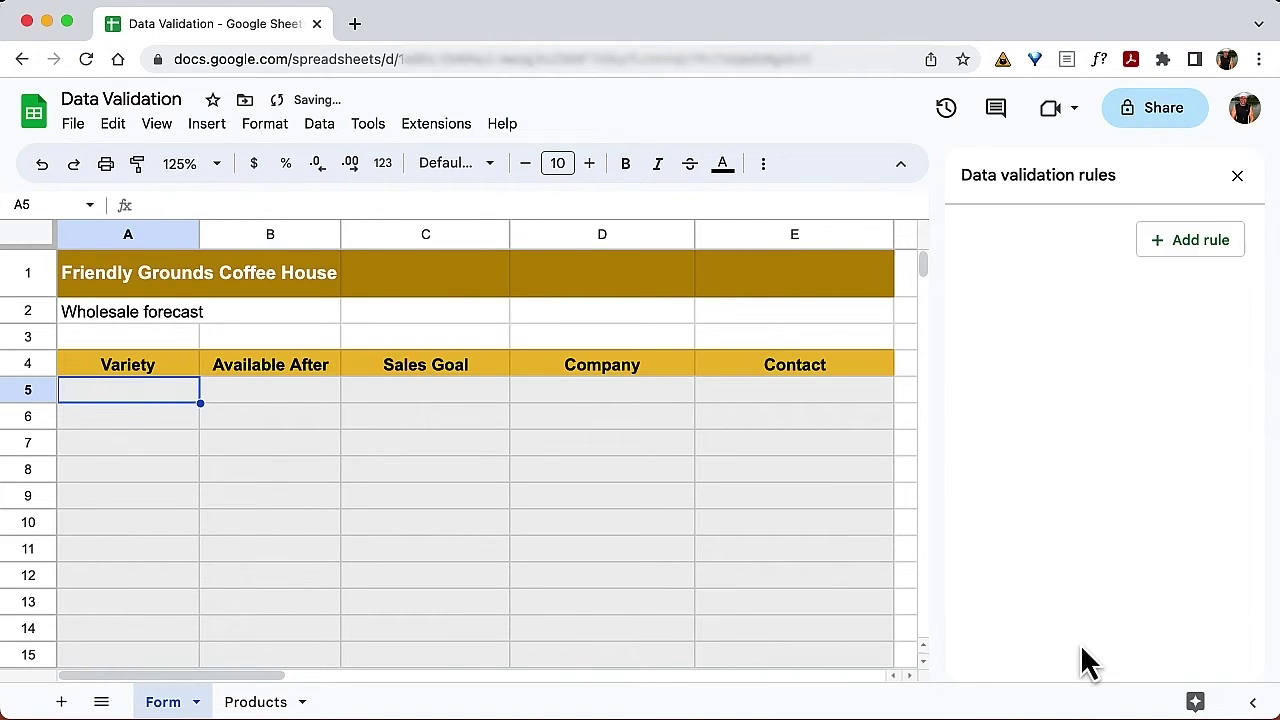
pyautogui.click(1237, 176)
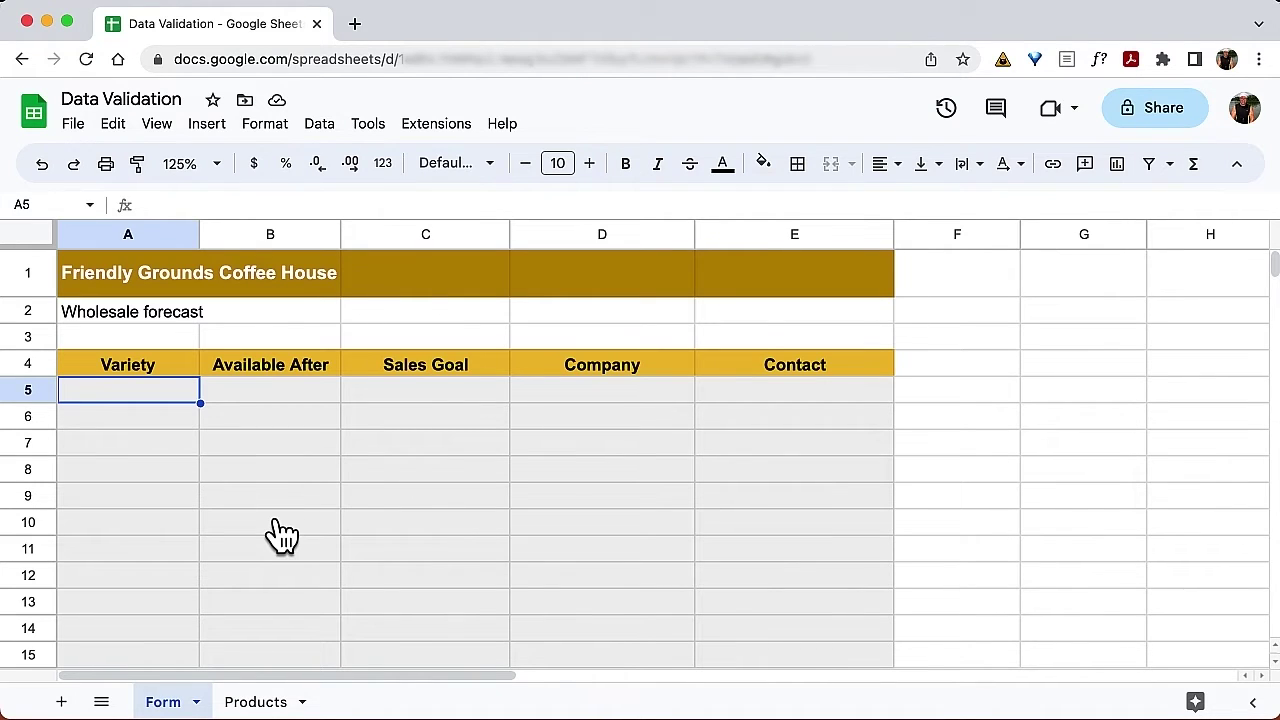
# Add a data validation rule with the Dropdown criterion to cell A5
pyautogui.click(322, 127)
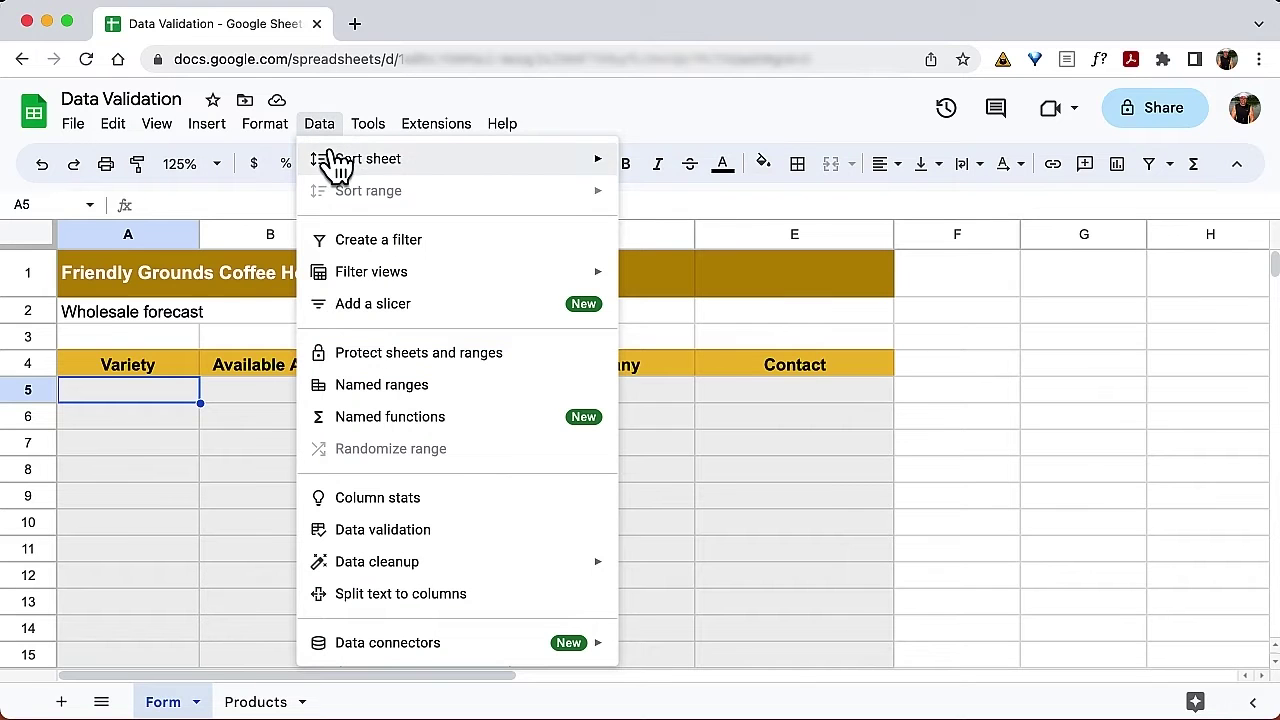
pyautogui.click(465, 545)
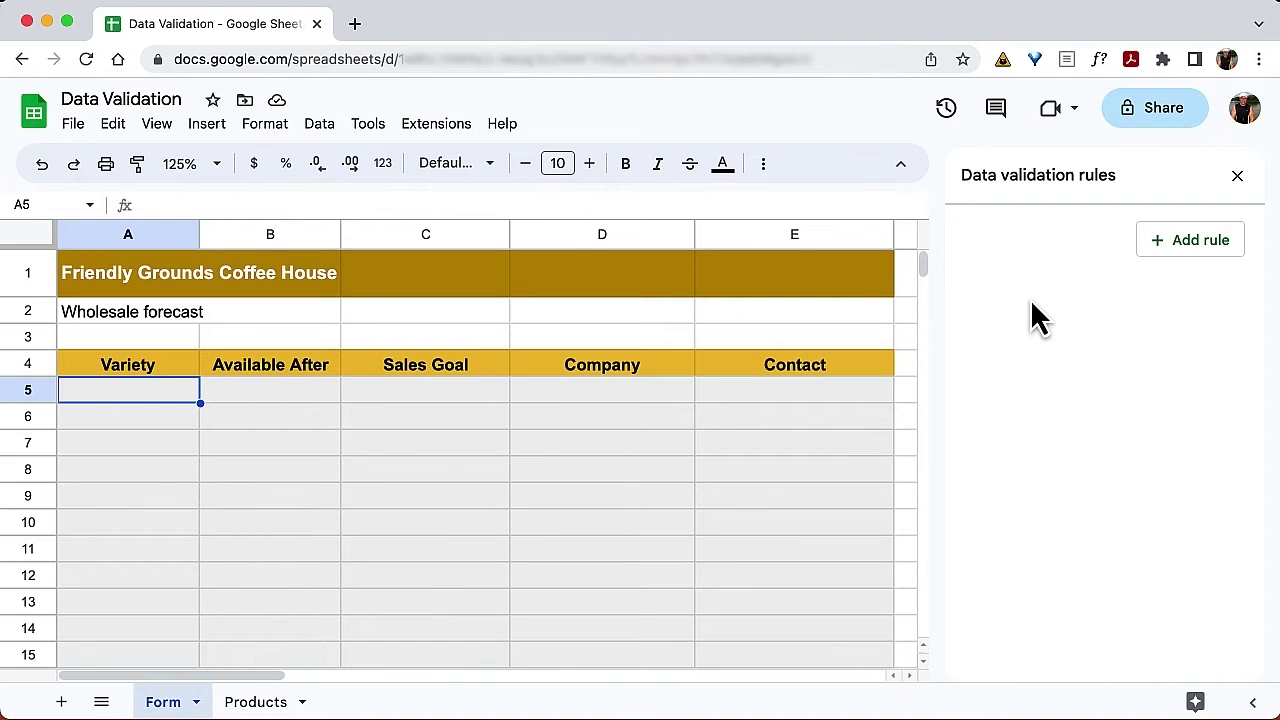
pyautogui.click(1212, 242)
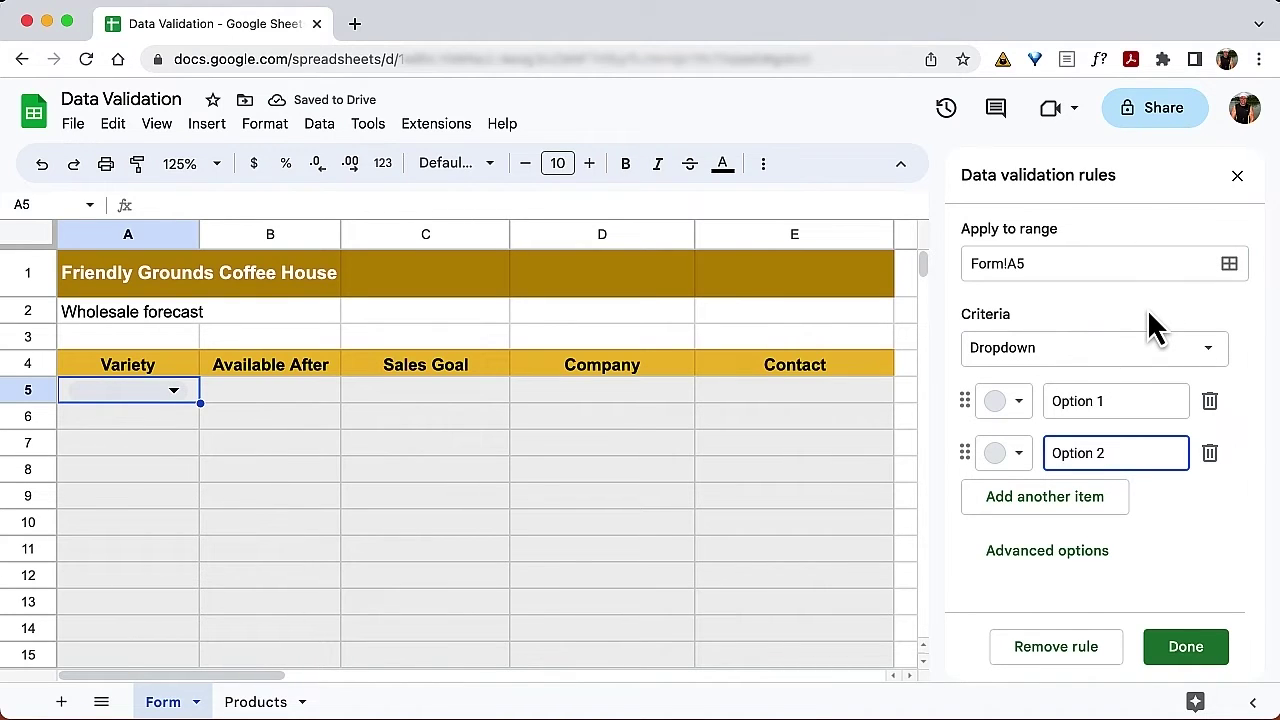
# Name the rule's first dropdown option Blue Mountain and colour it light red
pyautogui.click(1130, 401)
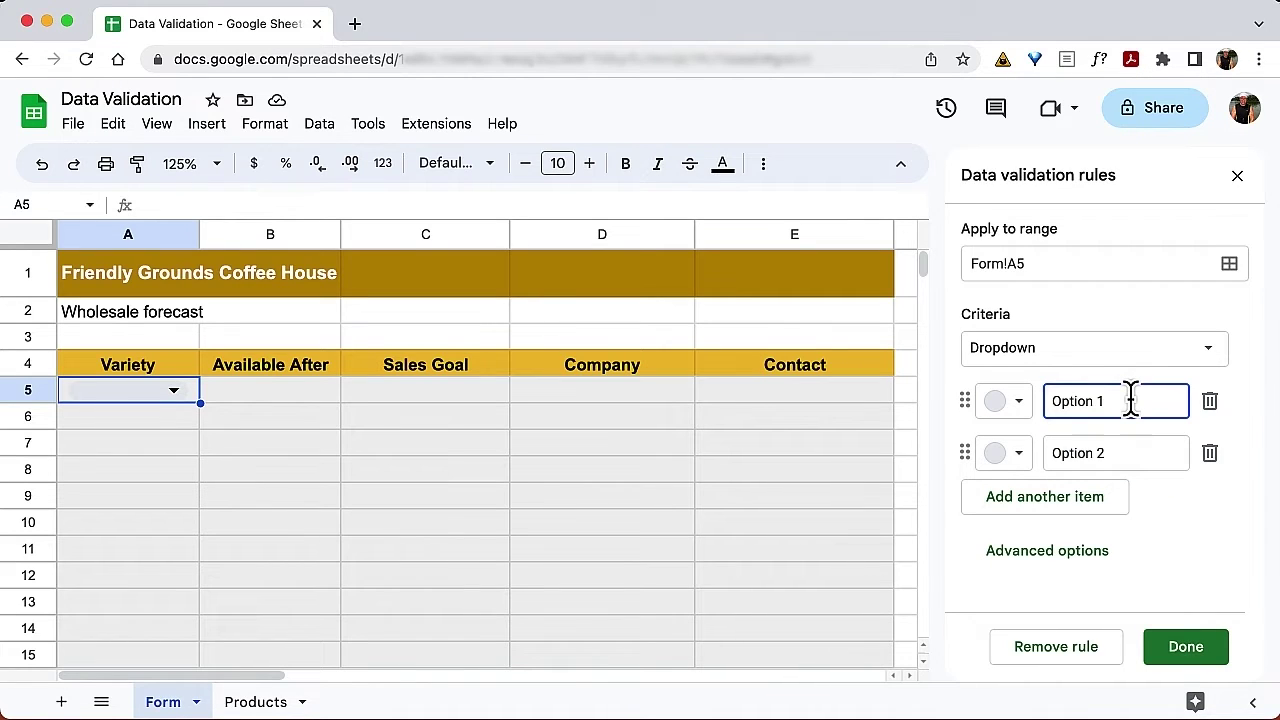
pyautogui.moveTo(1130, 401); pyautogui.dragTo(1020, 411)
pyautogui.write('Blue Mopunt')
pyautogui.press('BackSpace')
pyautogui.press('BackSpace')
pyautogui.press('BackSpace')
pyautogui.press('BackSpace')
pyautogui.write('untain')
pyautogui.click(1003, 401)
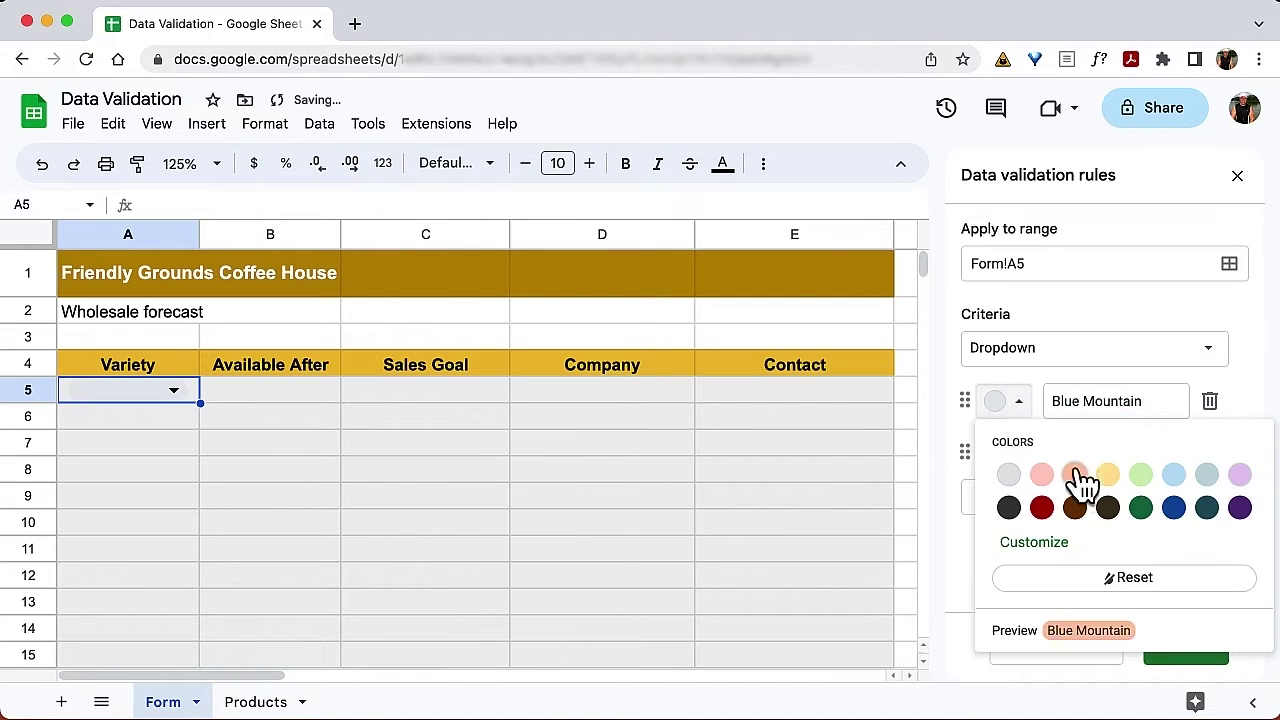
pyautogui.click(1042, 477)
# Name the second dropdown option Espressop and colour it light yellow
pyautogui.click(1117, 462)
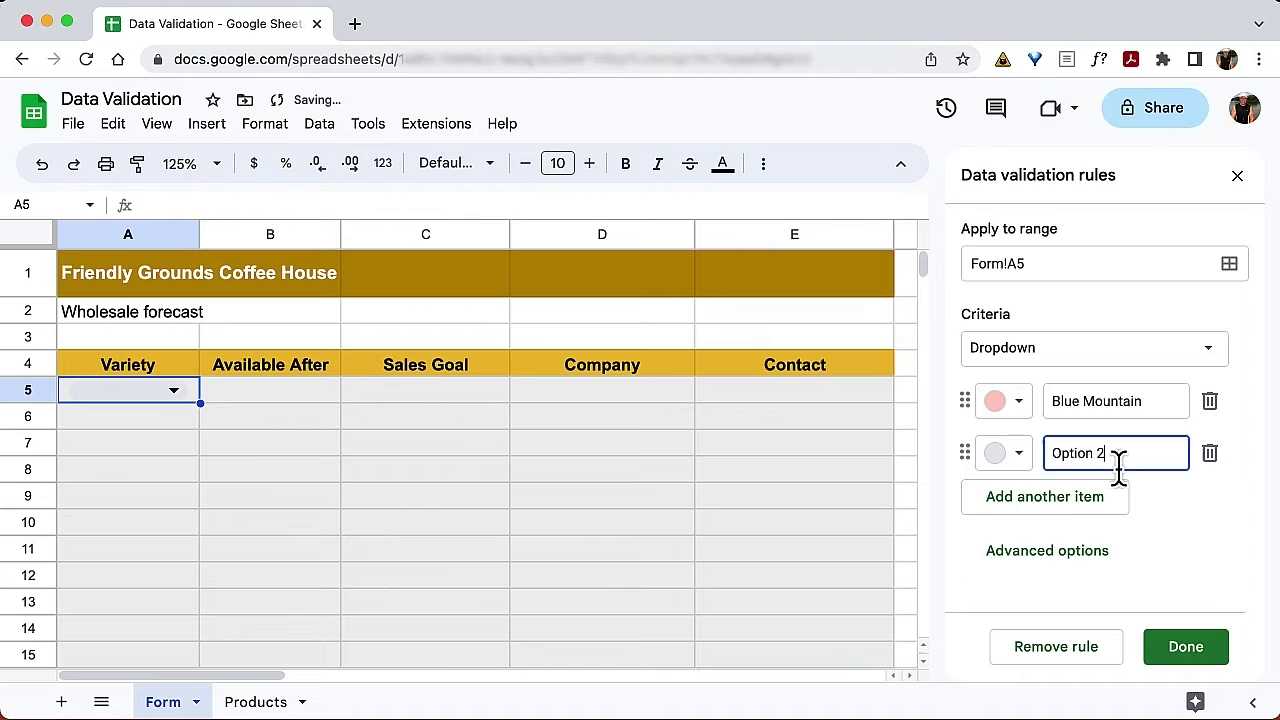
pyautogui.moveTo(1118, 462); pyautogui.dragTo(1006, 458)
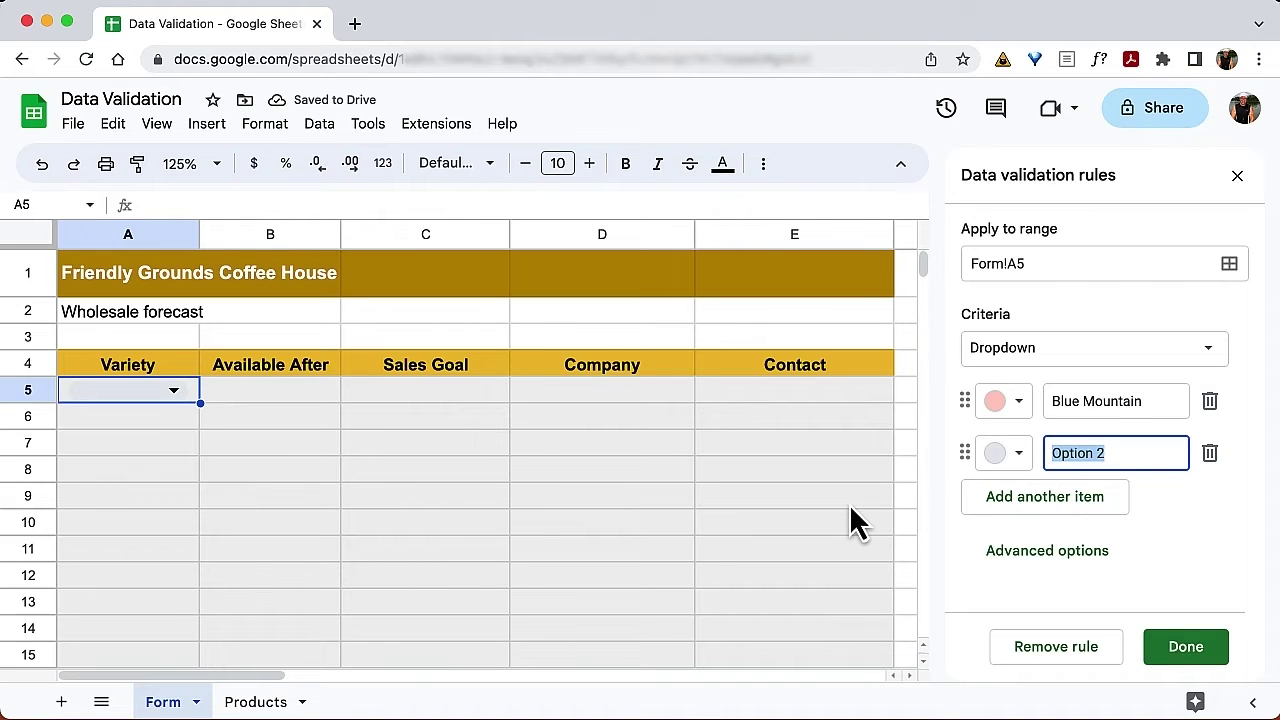
pyautogui.write('Espressop')
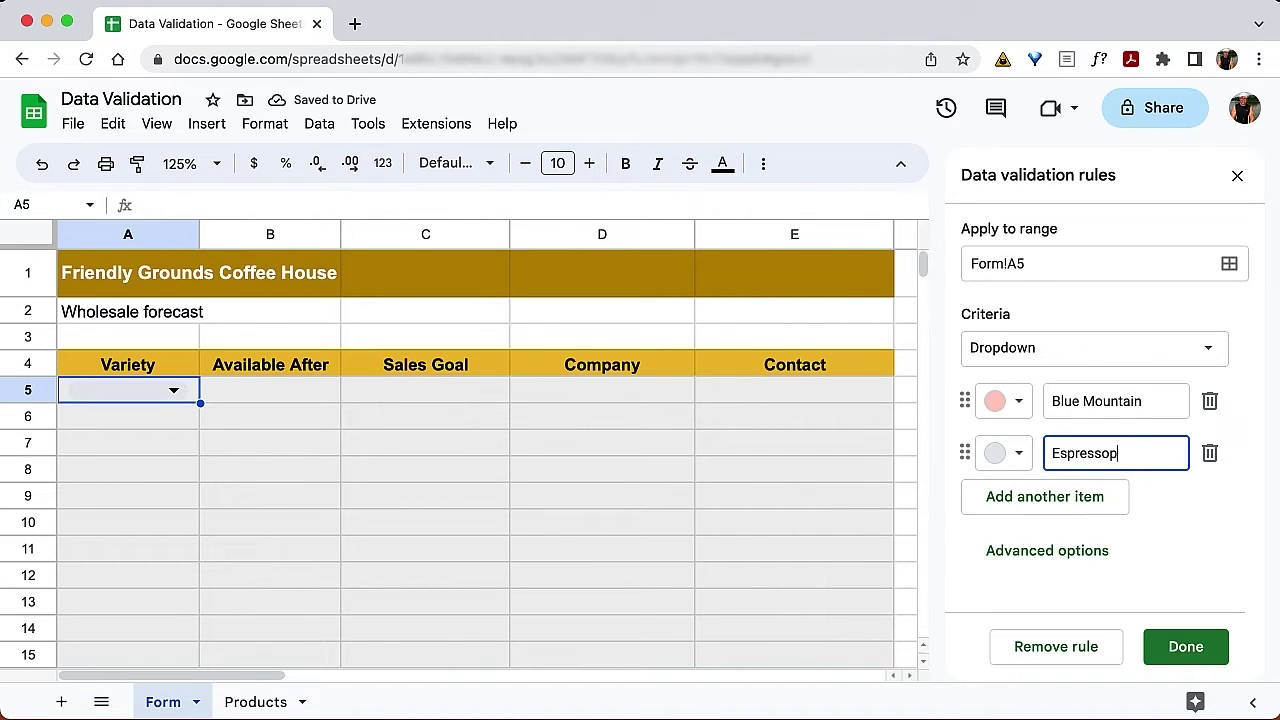
pyautogui.click(1017, 458)
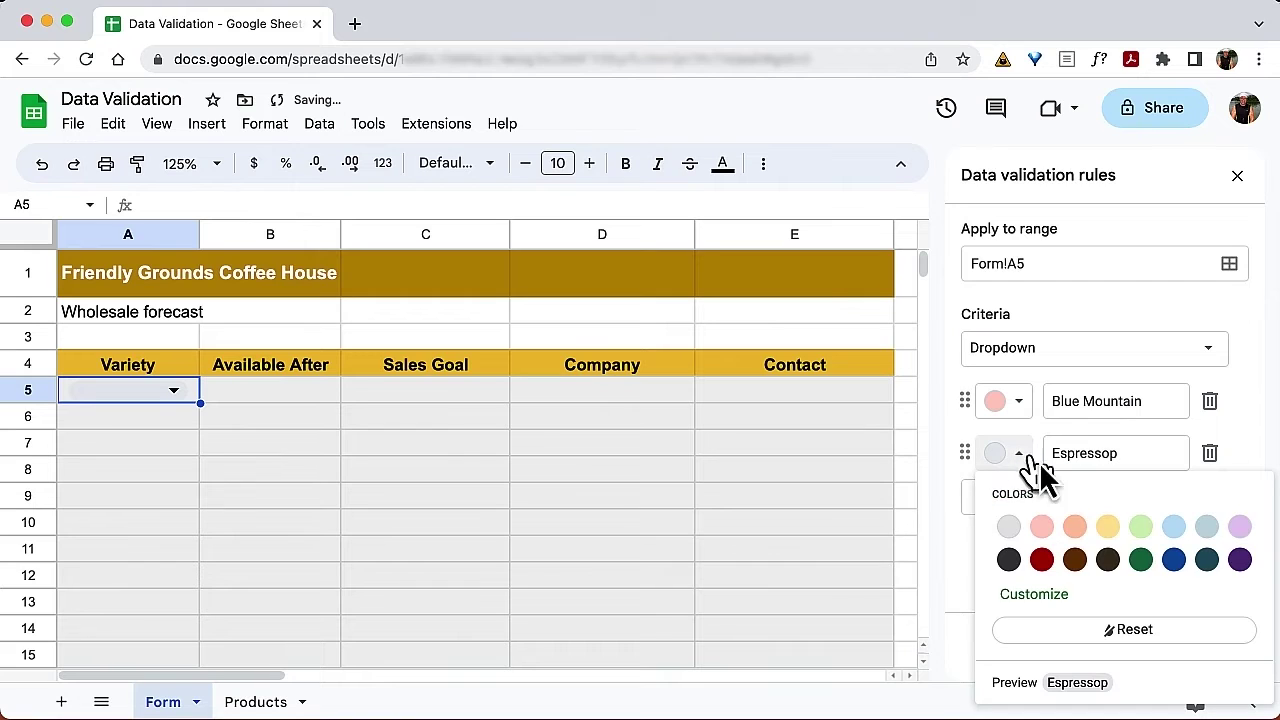
pyautogui.click(1108, 527)
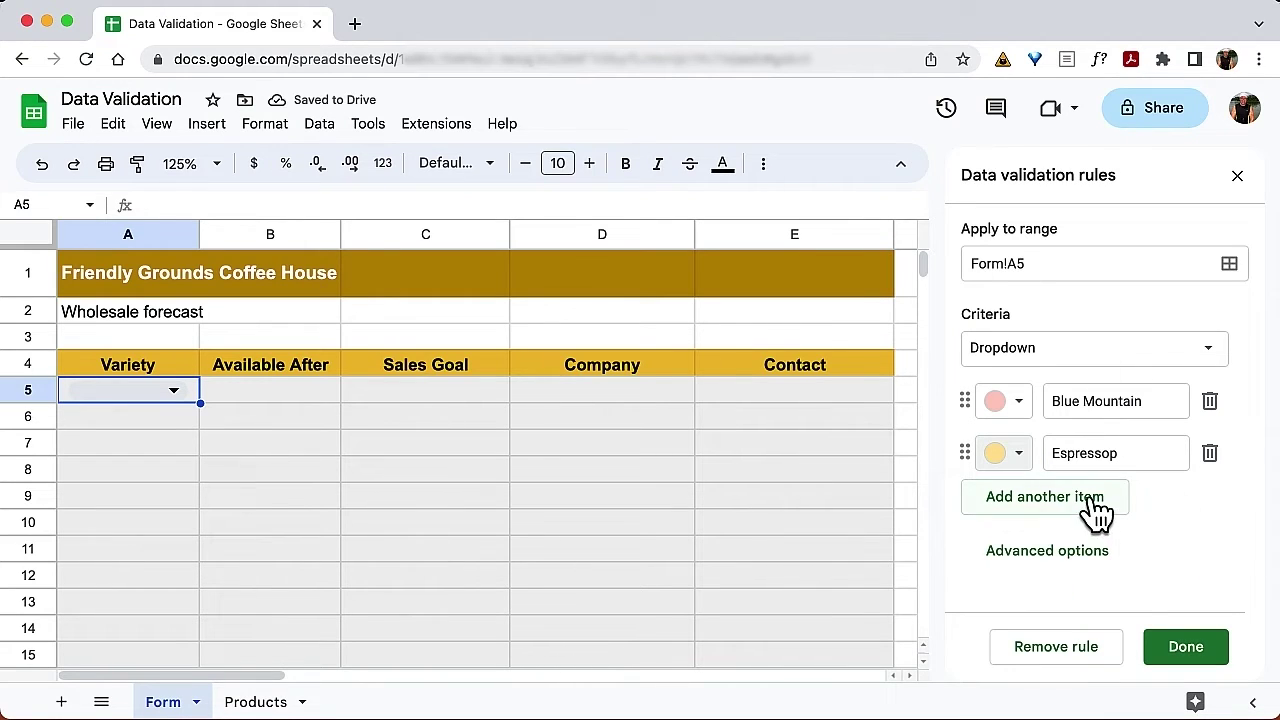
# Add a third dropdown option named Java and move it directly below Blue Mountain
pyautogui.click(1092, 503)
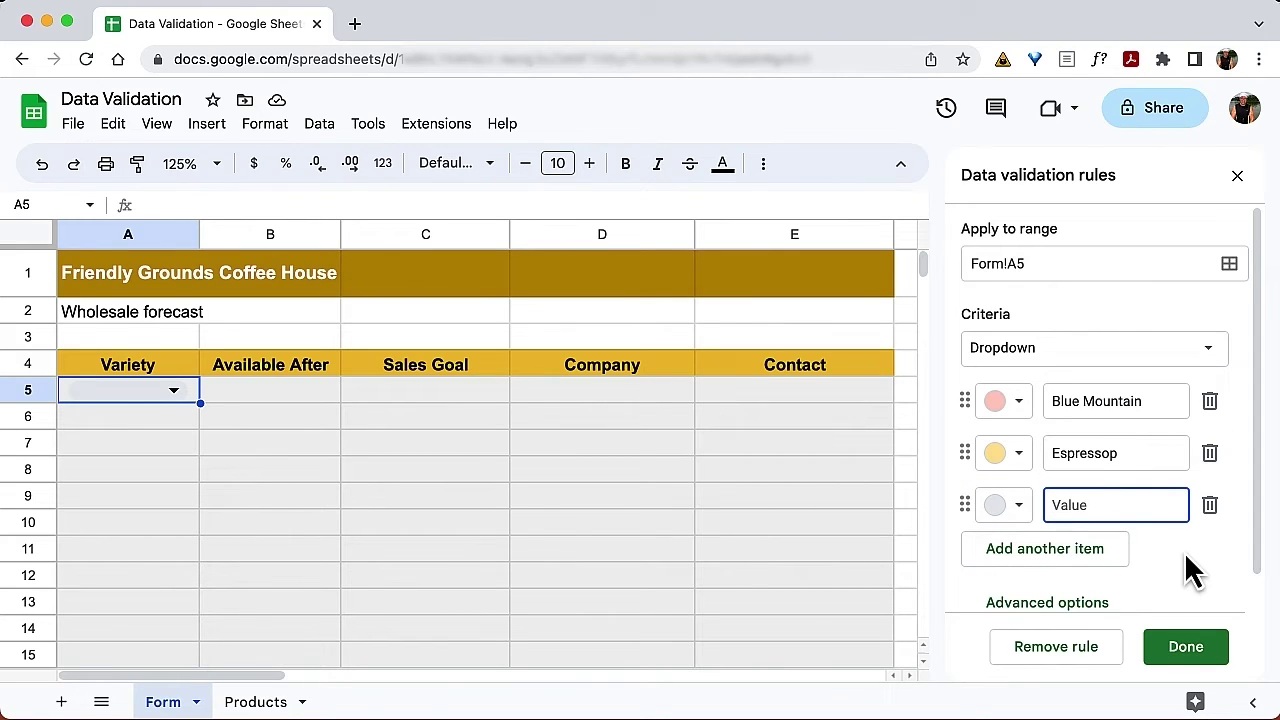
pyautogui.write('Java')
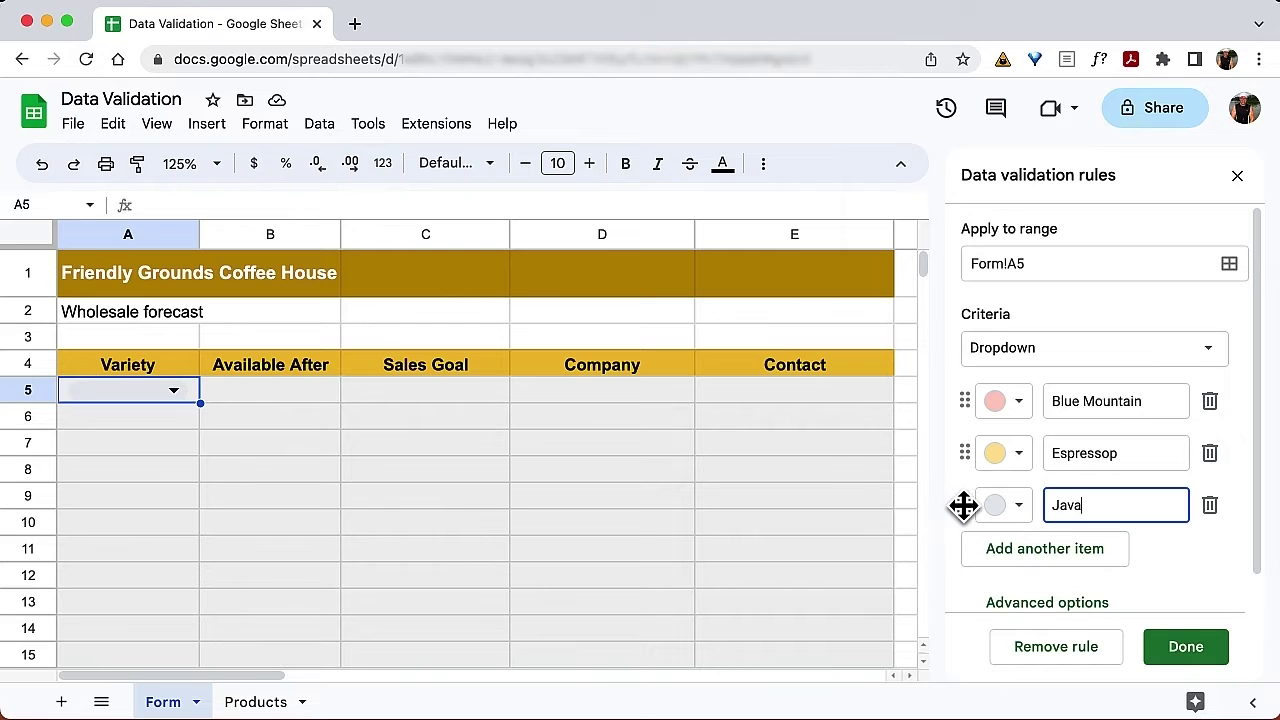
pyautogui.moveTo(964, 506); pyautogui.dragTo(968, 450)
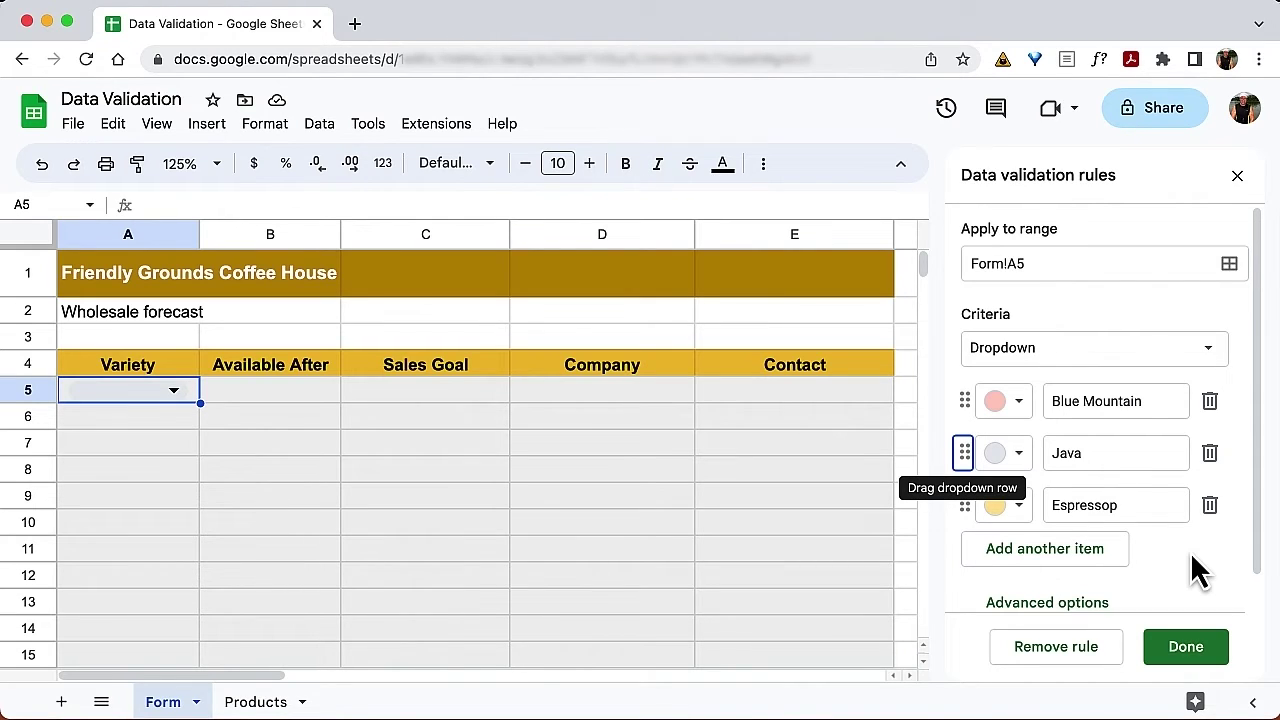
# Remove the dropdown rule from cell A5 and check the Varieties list on the Products sheet
pyautogui.click(1097, 650)
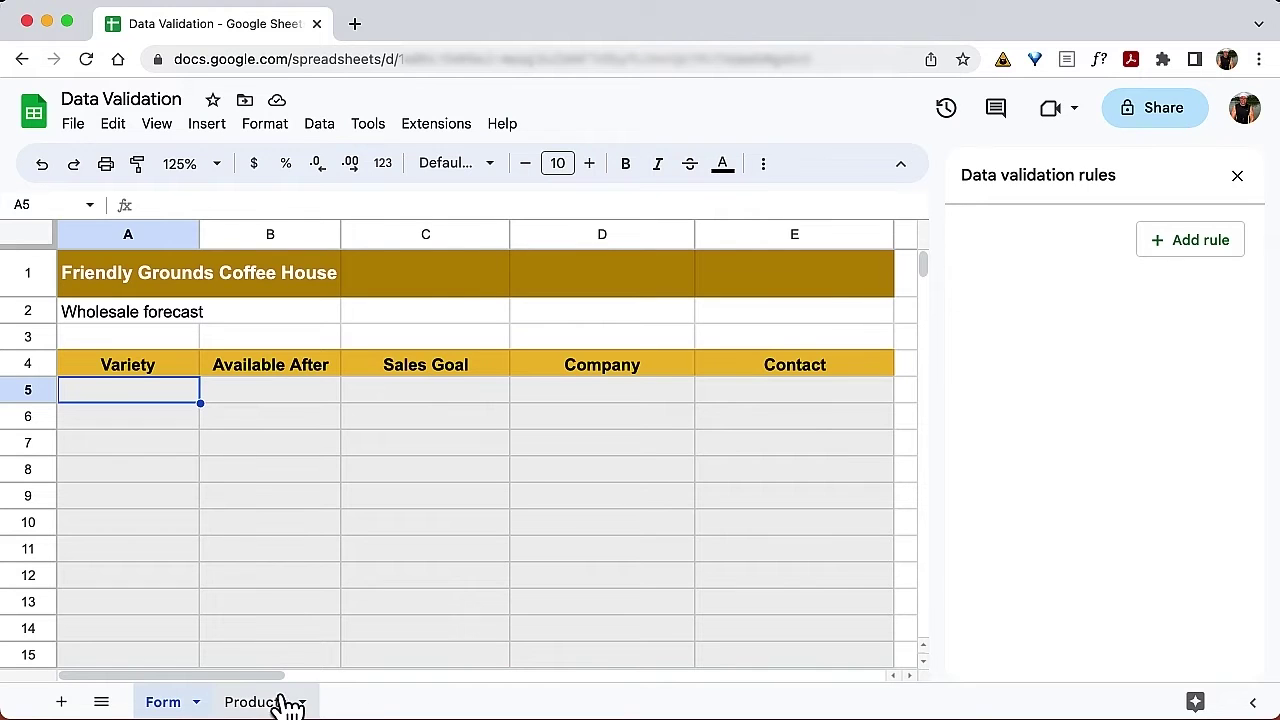
pyautogui.click(280, 705)
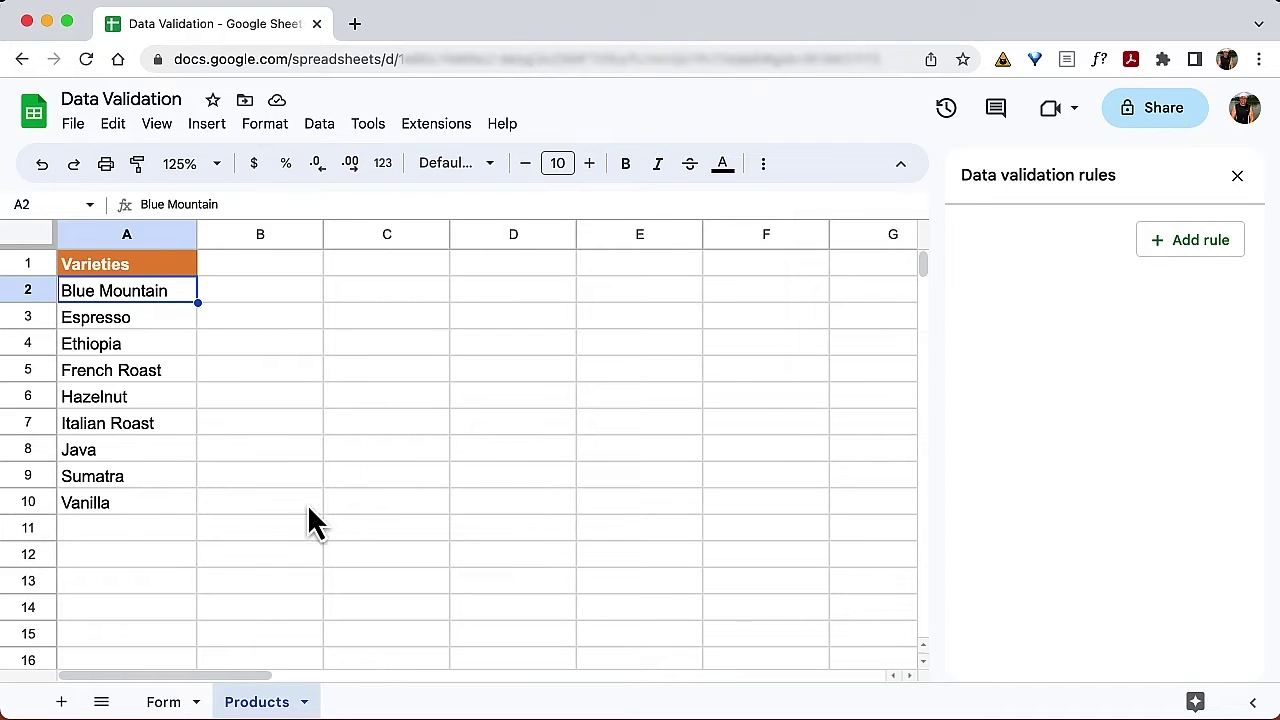
pyautogui.click(172, 700)
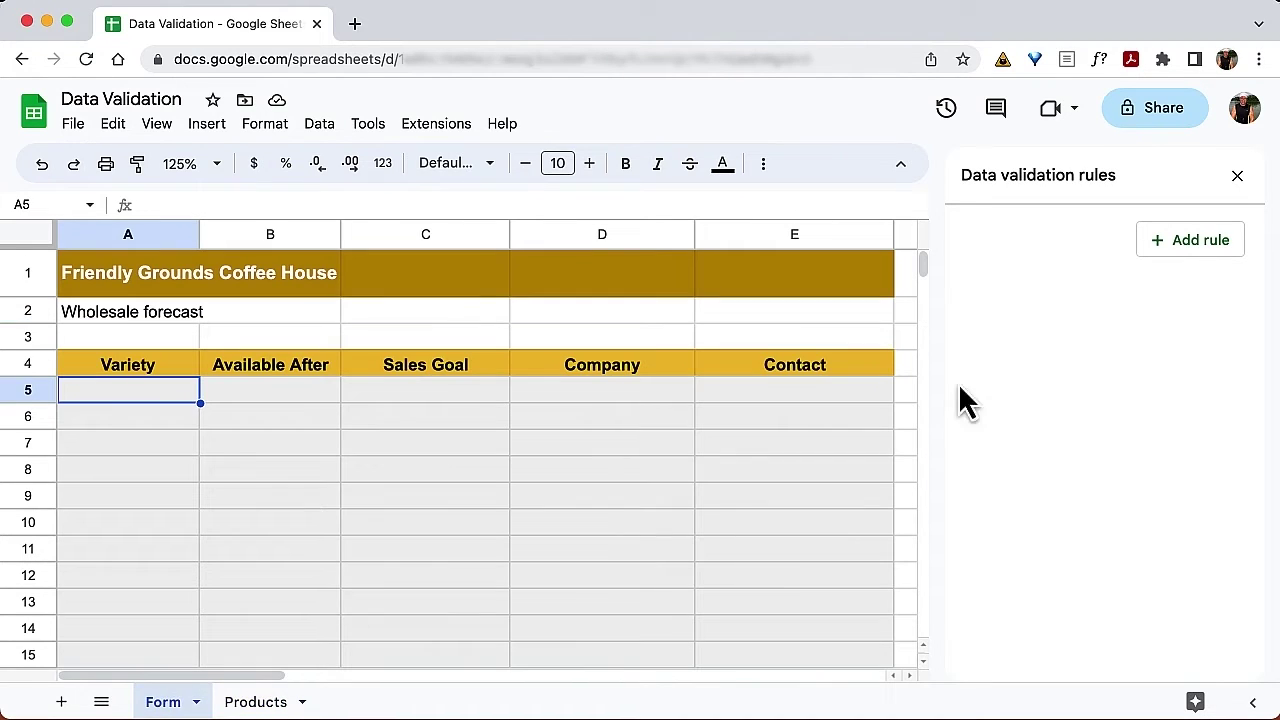
# Add a new data validation rule on the Form sheet and apply it to the Variety cells A5:A15
pyautogui.click(1205, 245)
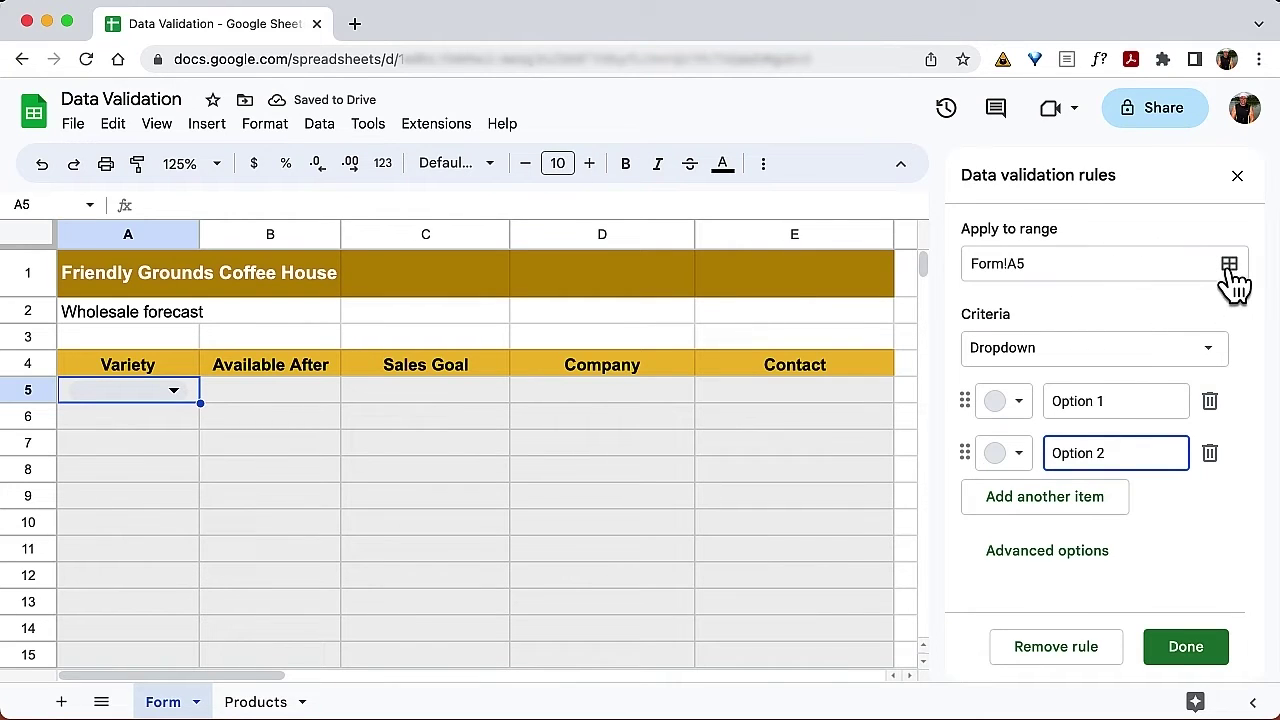
pyautogui.click(1230, 278)
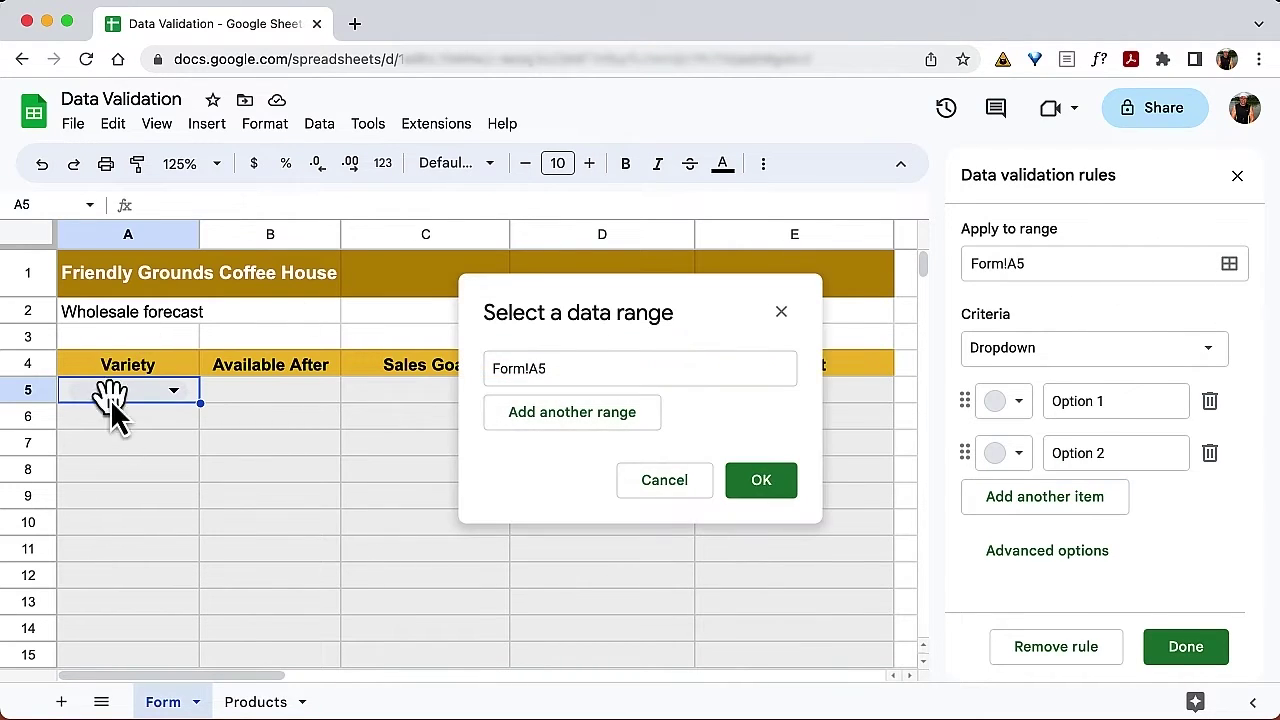
pyautogui.scroll(-2, 200, 522)
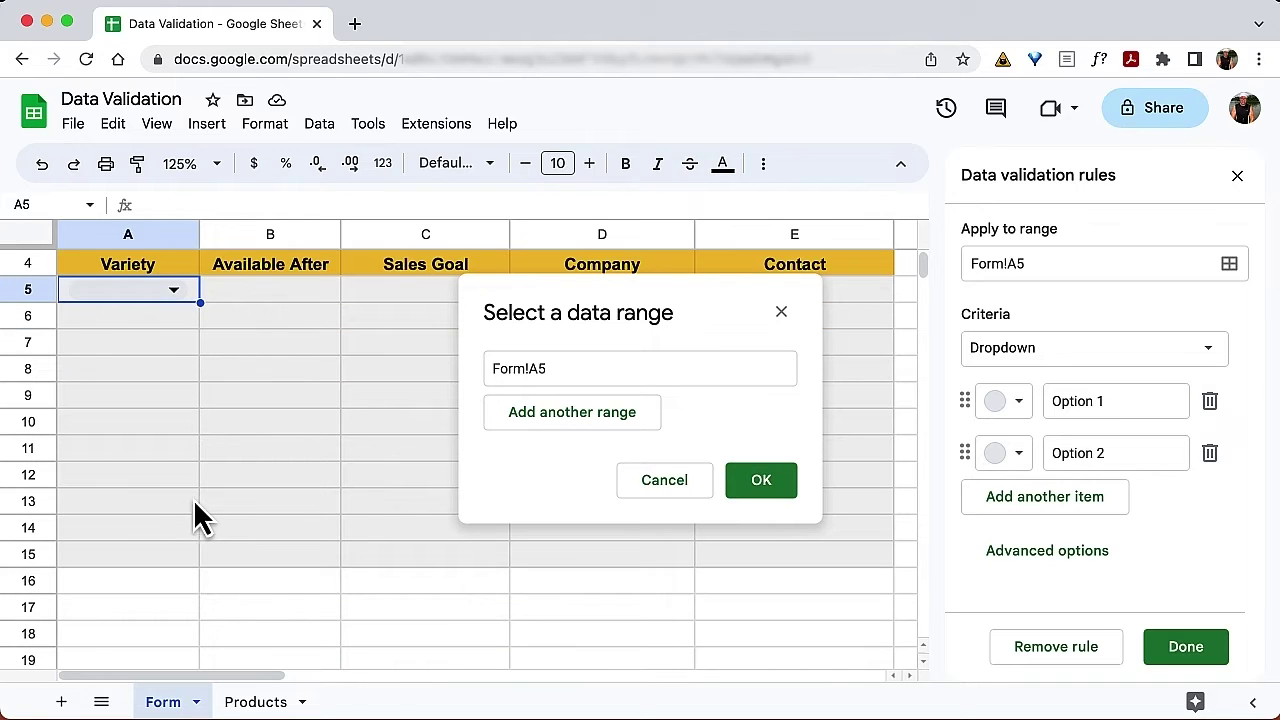
pyautogui.moveTo(64, 299); pyautogui.dragTo(107, 556)
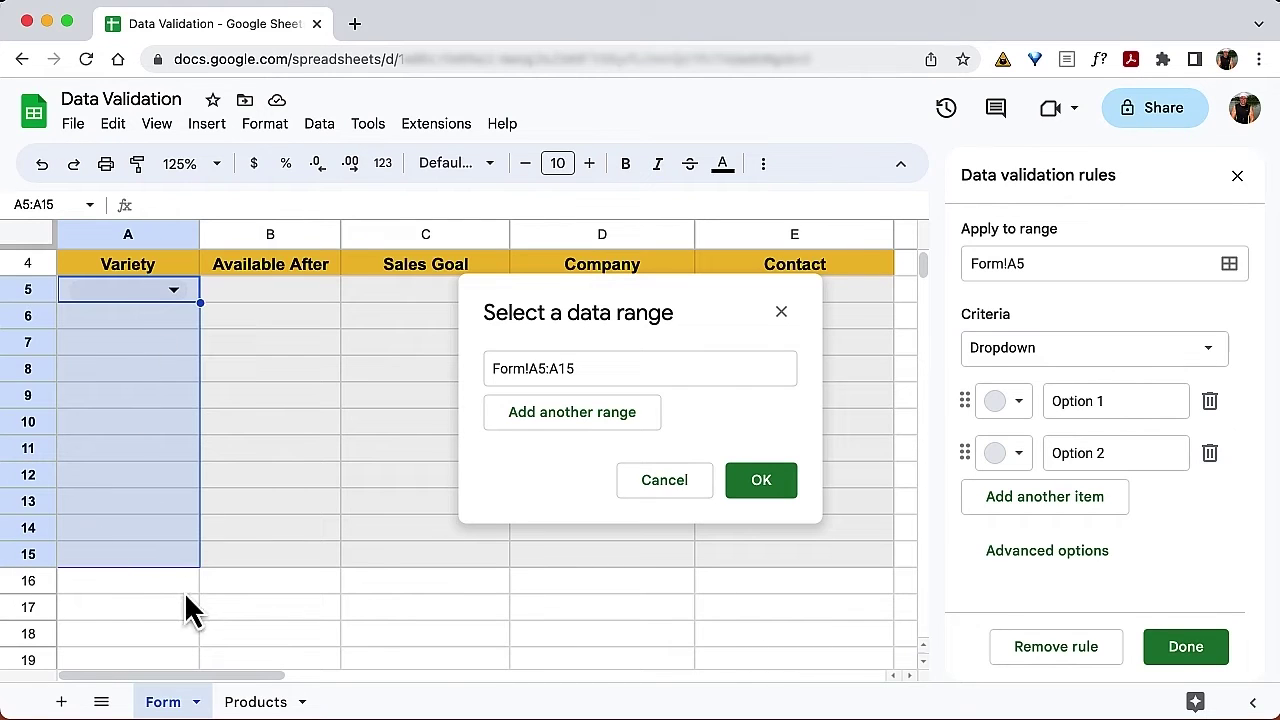
pyautogui.click(762, 481)
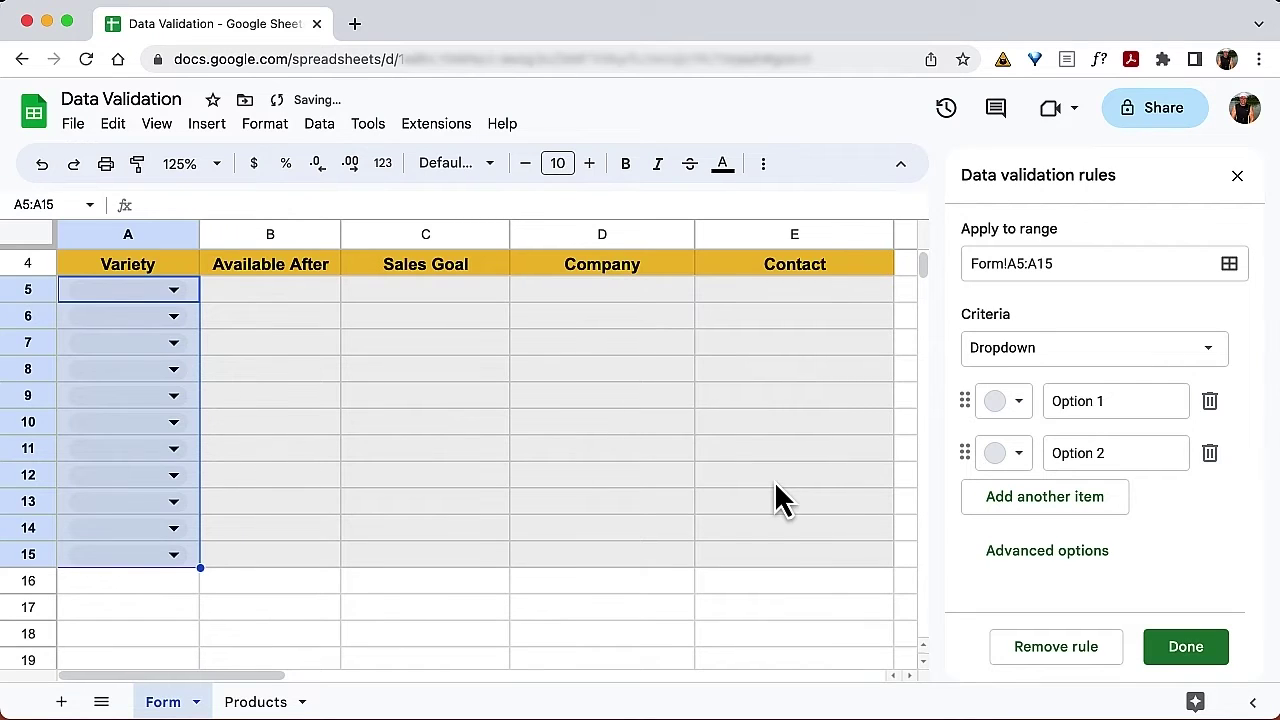
# Set the rule's criterion to Dropdown (from a range) with Products!A2:A10 as the source
pyautogui.click(1208, 348)
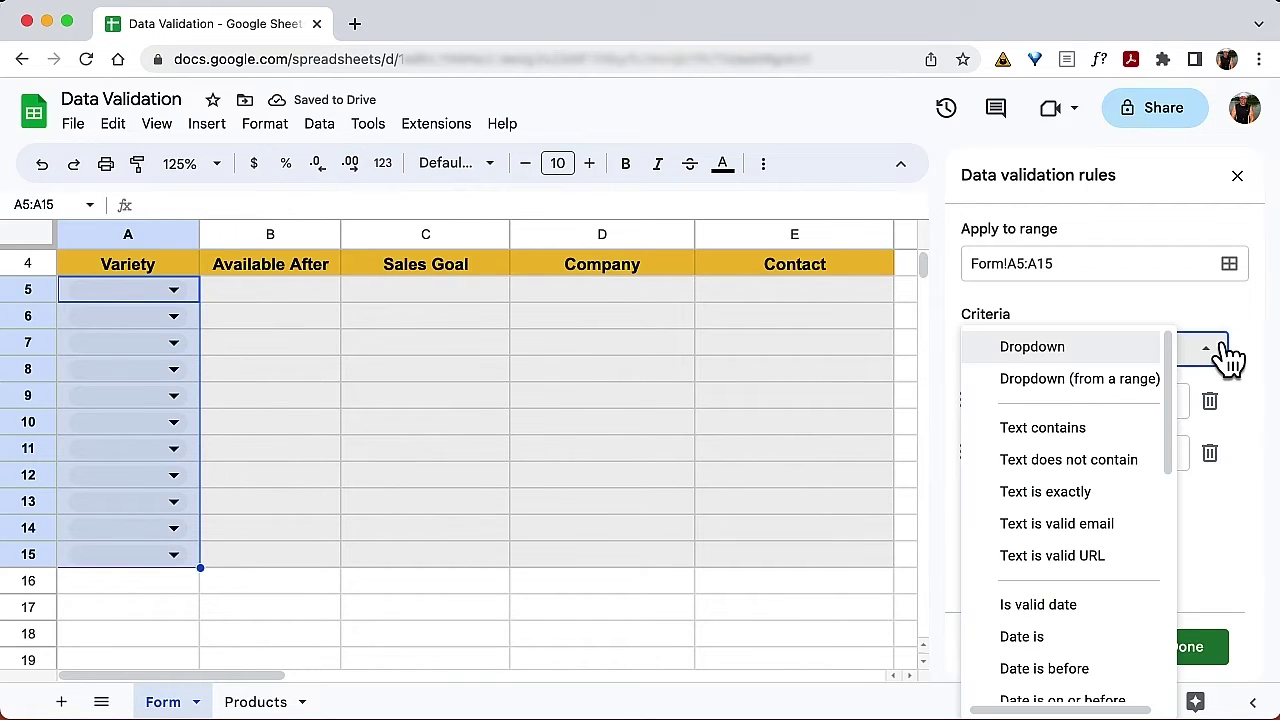
pyautogui.click(1117, 380)
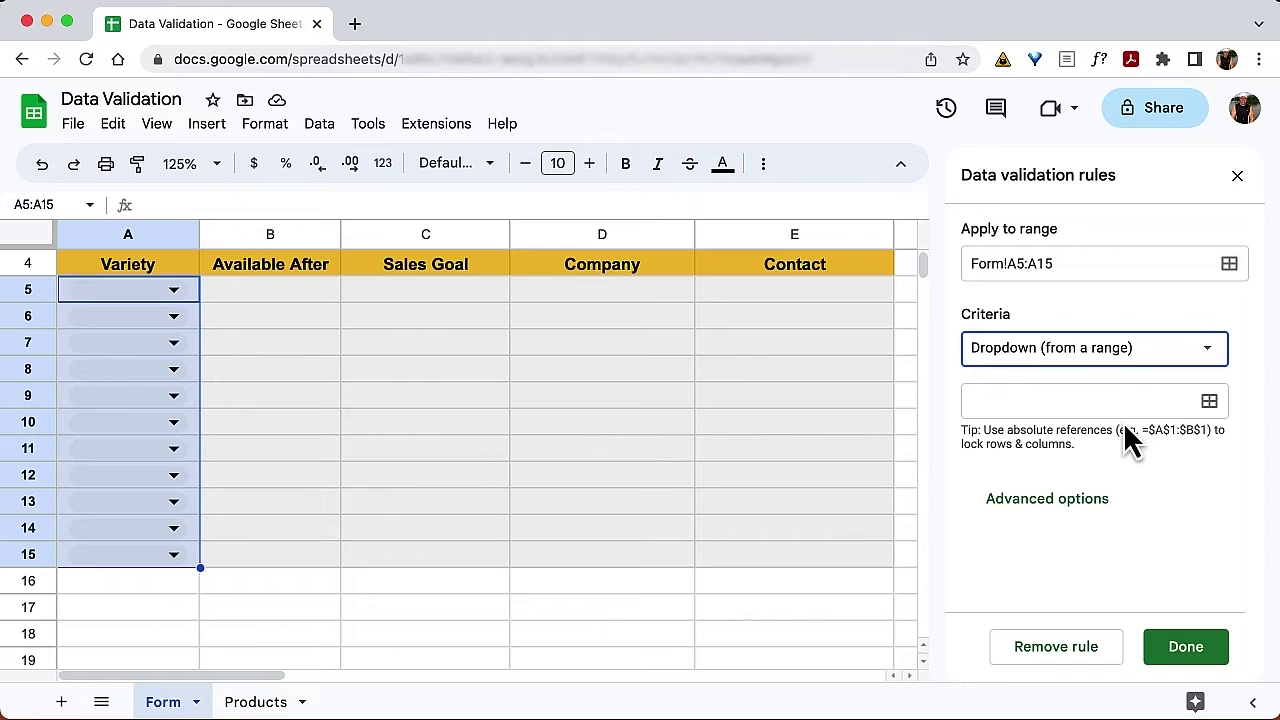
pyautogui.click(1110, 403)
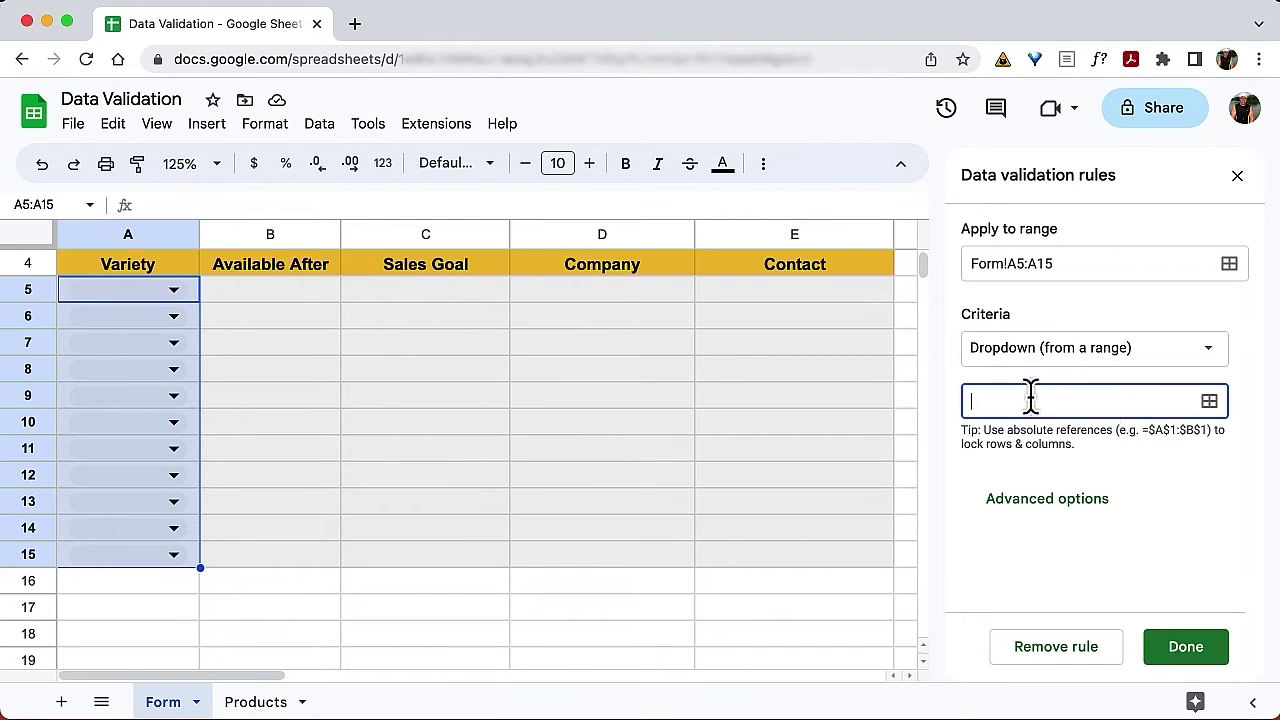
pyautogui.click(1209, 404)
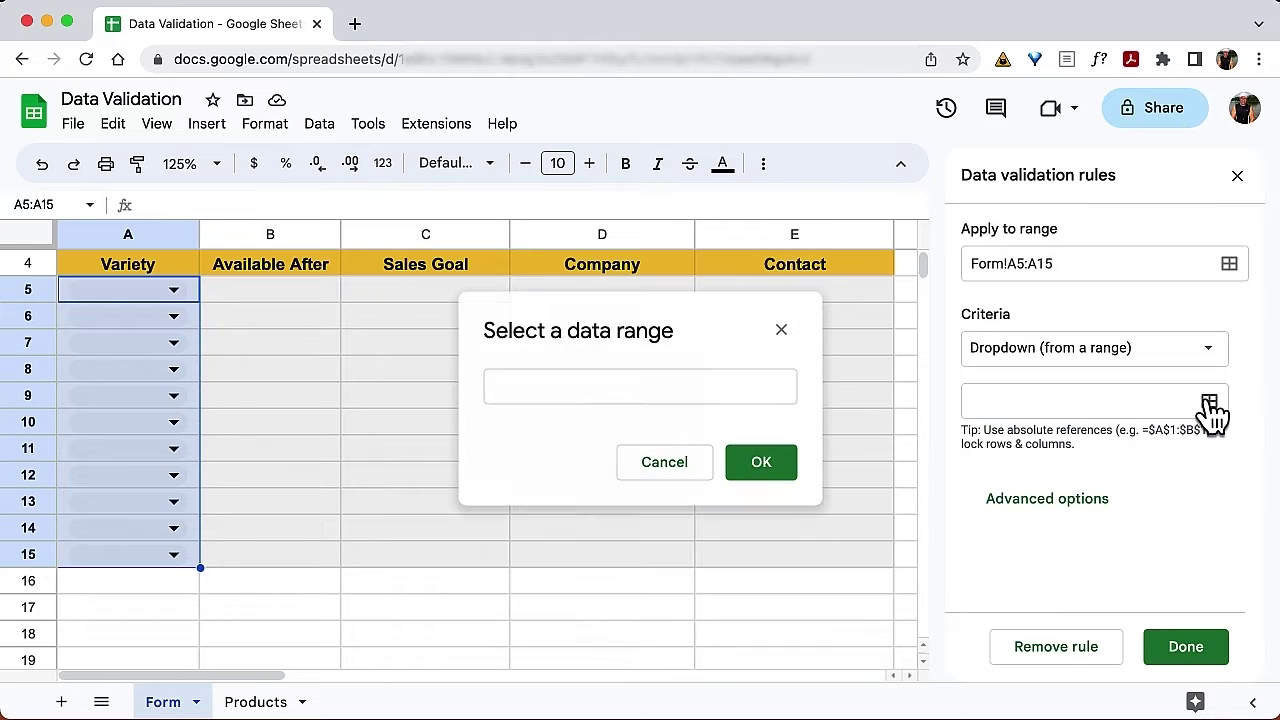
pyautogui.click(584, 390)
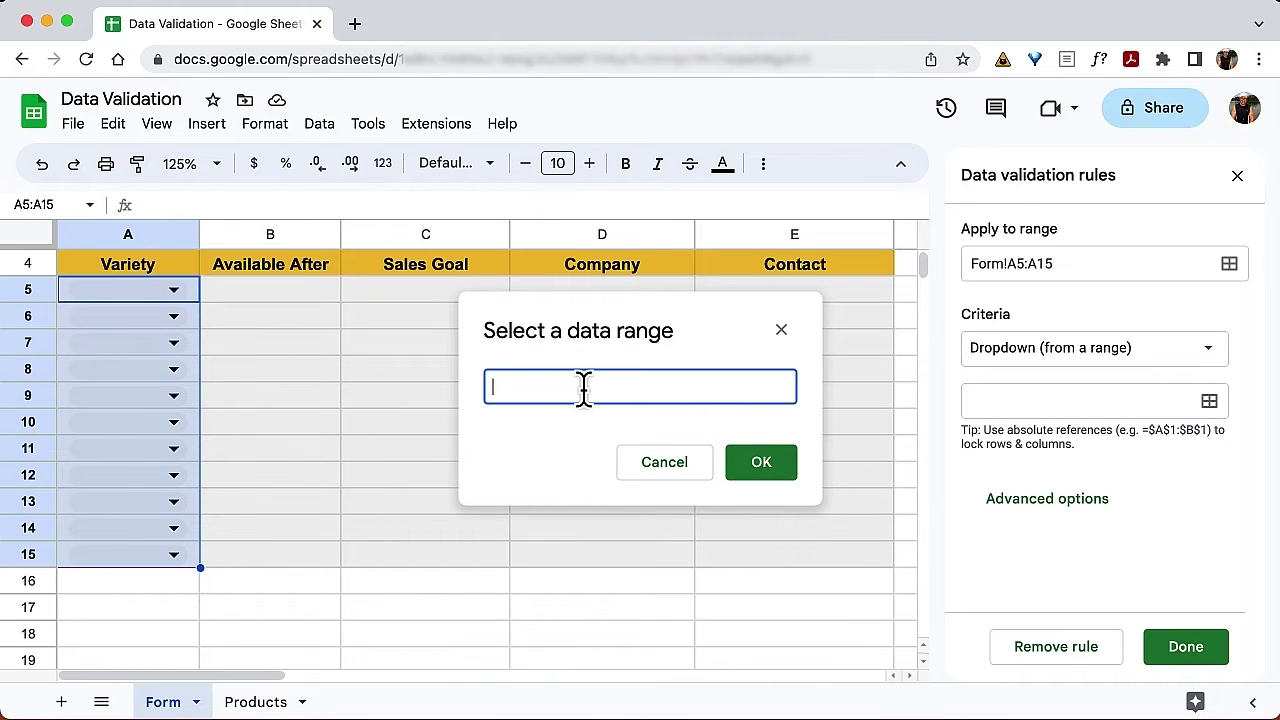
pyautogui.click(256, 702)
pyautogui.moveTo(147, 305); pyautogui.dragTo(141, 500)
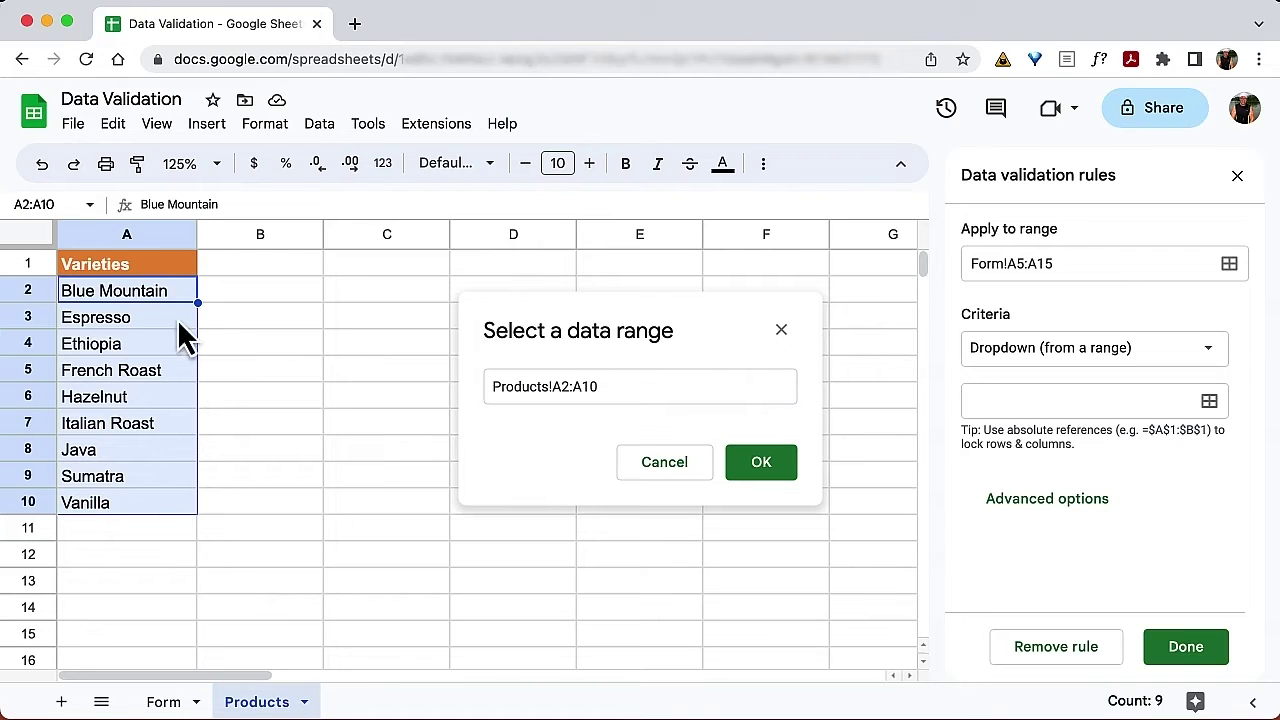
pyautogui.click(766, 463)
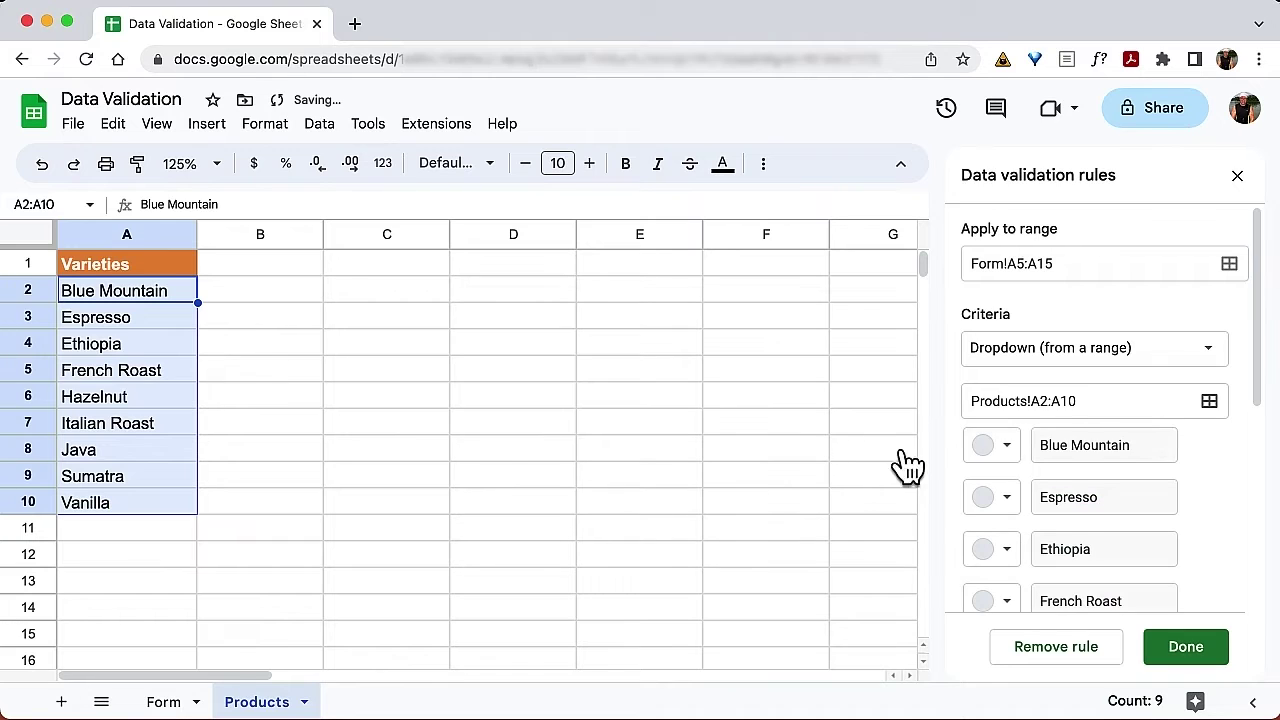
# Review the dropdown's variety items and open the rule's advanced options to examine the invalid-data and display style settings
pyautogui.scroll(-3, 1140, 510)
pyautogui.scroll(-2, 1140, 512)
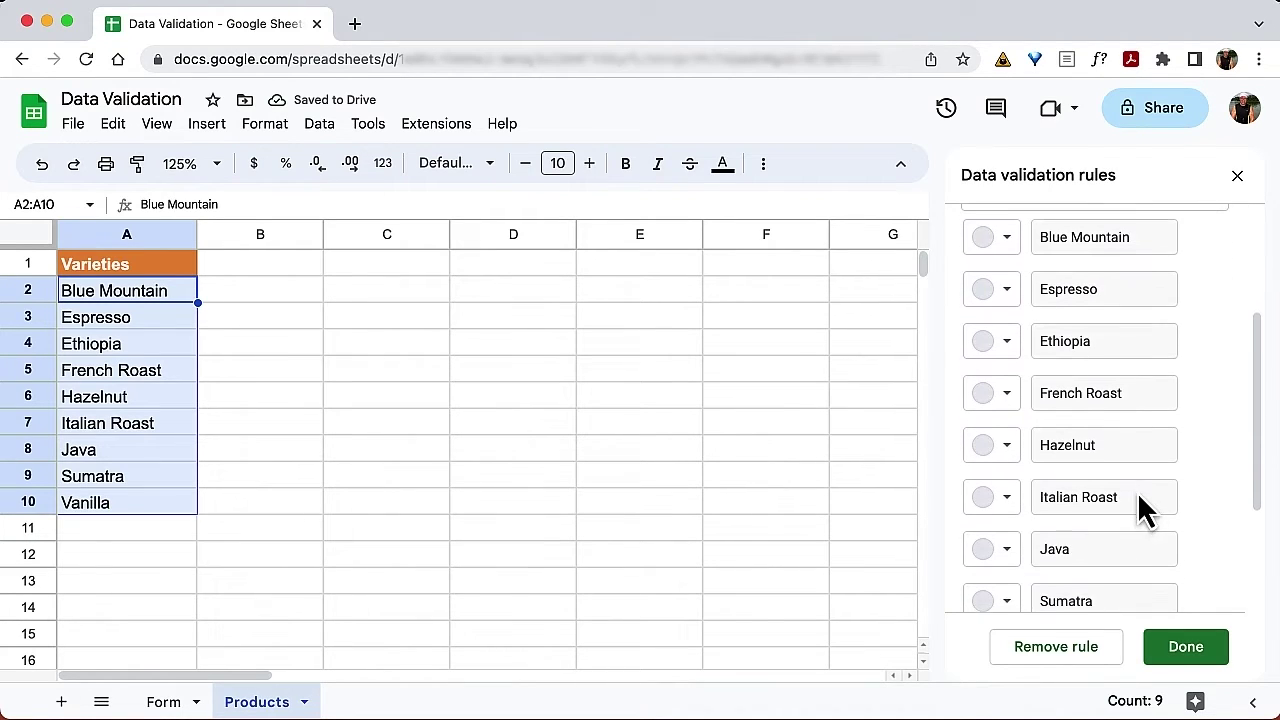
pyautogui.scroll(-4, 1127, 443)
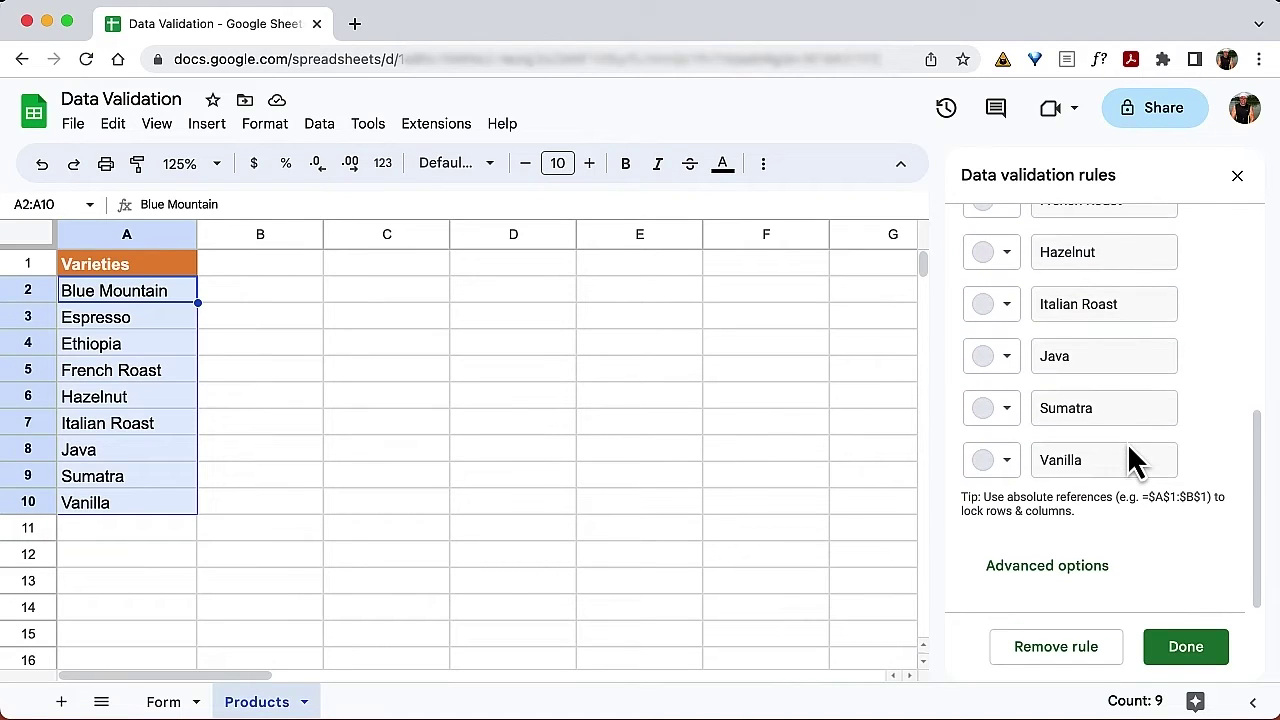
pyautogui.click(1100, 568)
pyautogui.scroll(-6, 1100, 572)
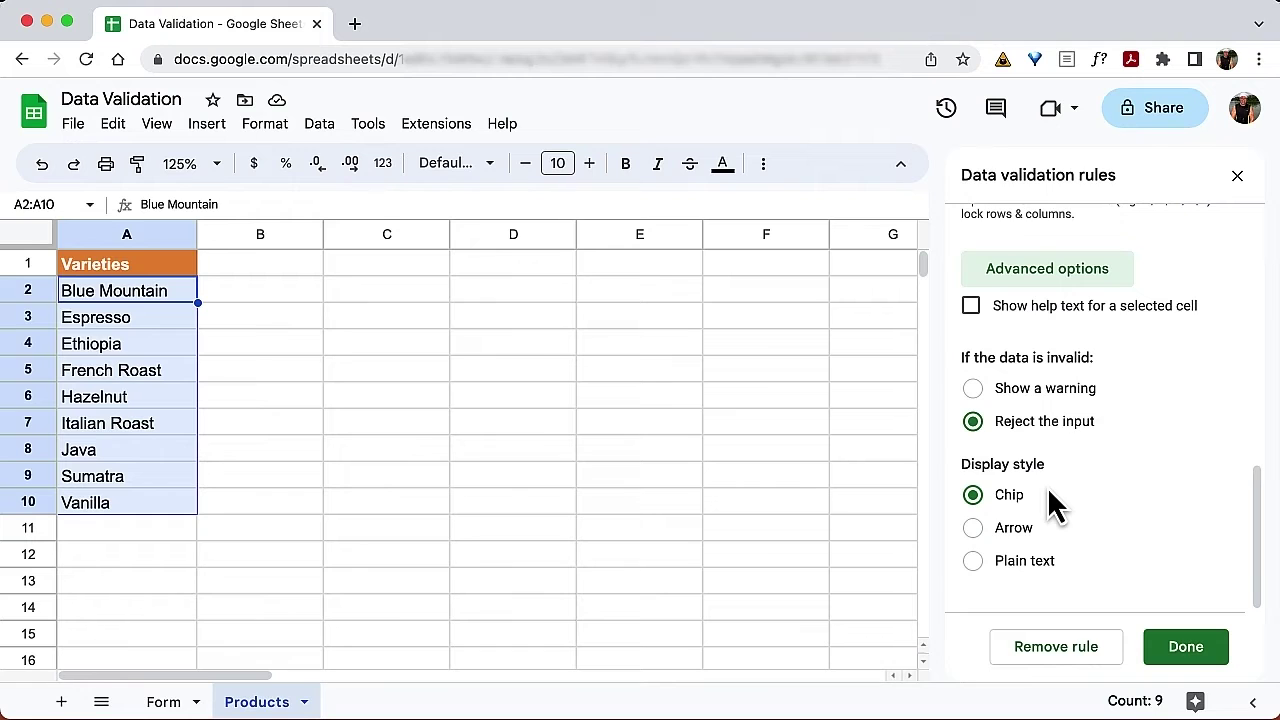
# Color the Blue Mountain and Espresso items light orange in the Variety dropdown rule
pyautogui.scroll(10, 1047, 486)
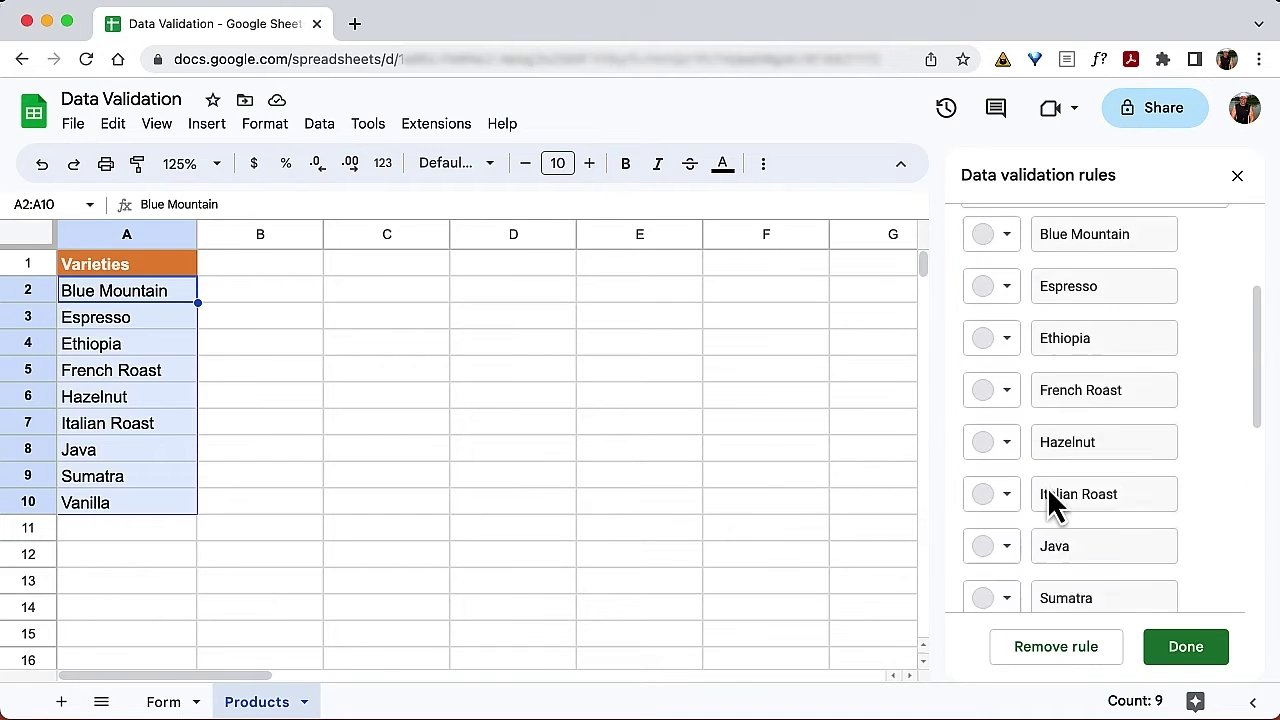
pyautogui.scroll(-1, 1047, 486)
pyautogui.scroll(-2, 1047, 490)
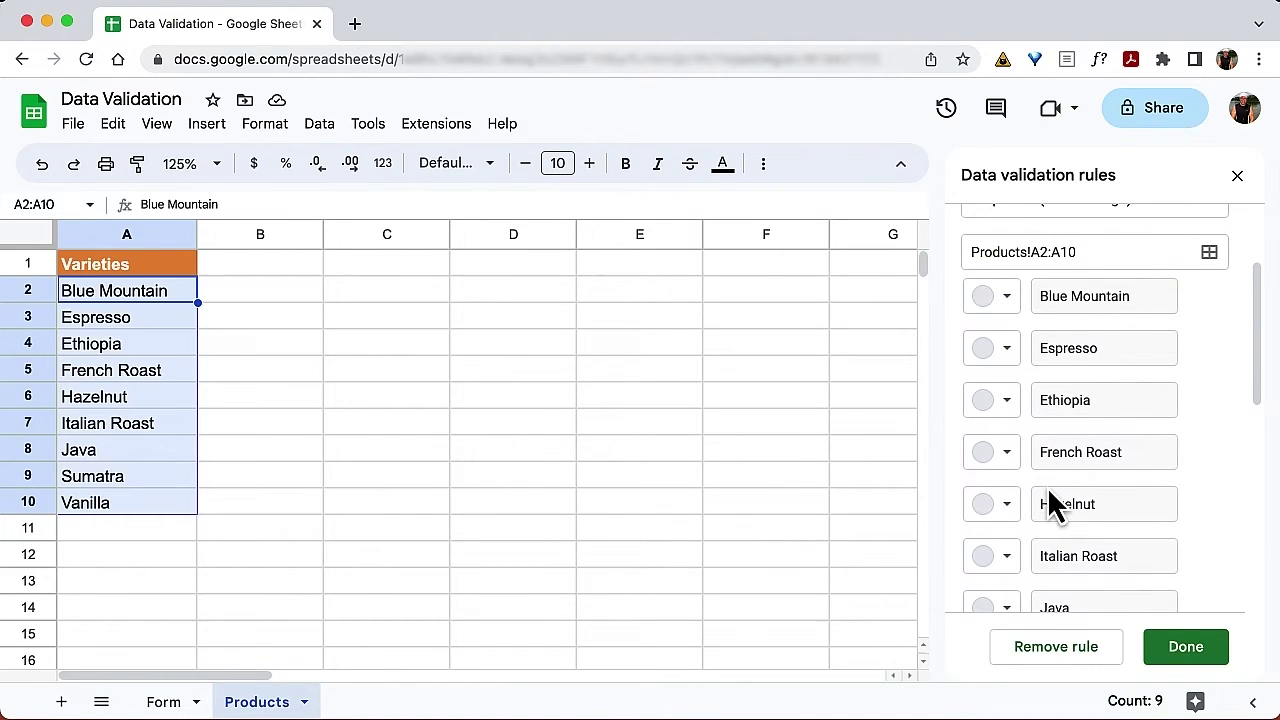
pyautogui.click(1012, 297)
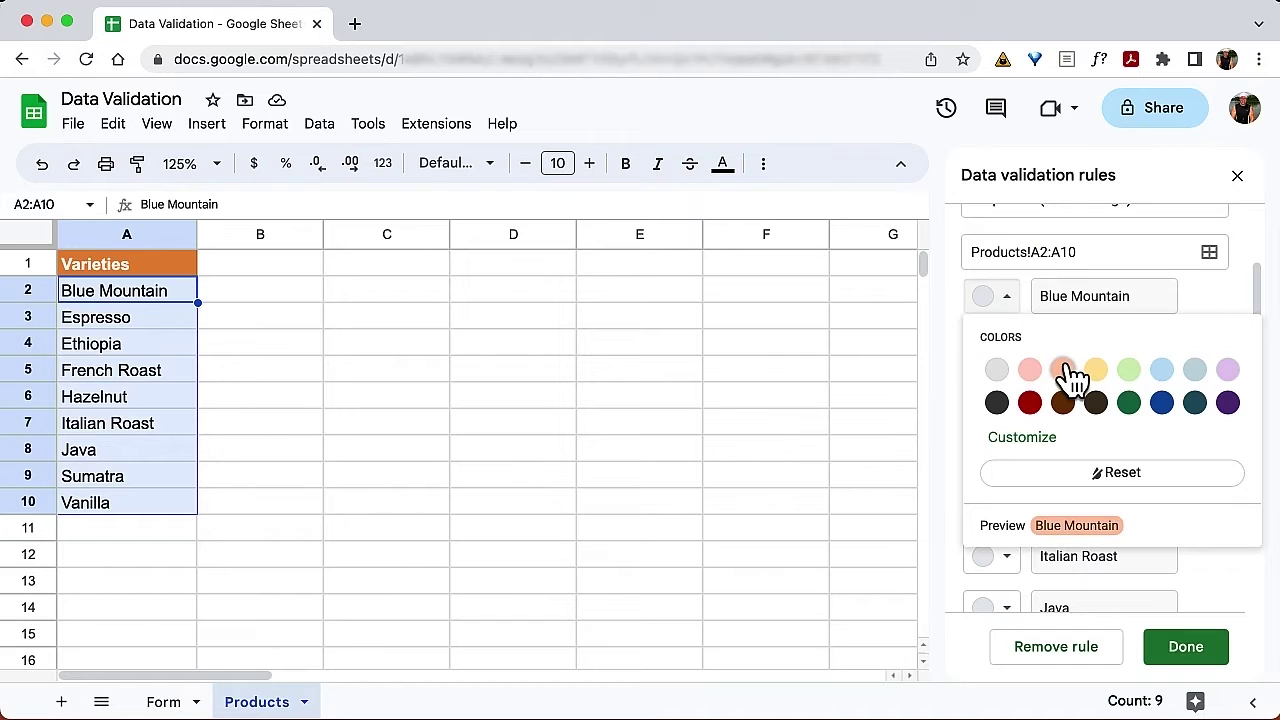
pyautogui.click(1064, 370)
pyautogui.click(1010, 356)
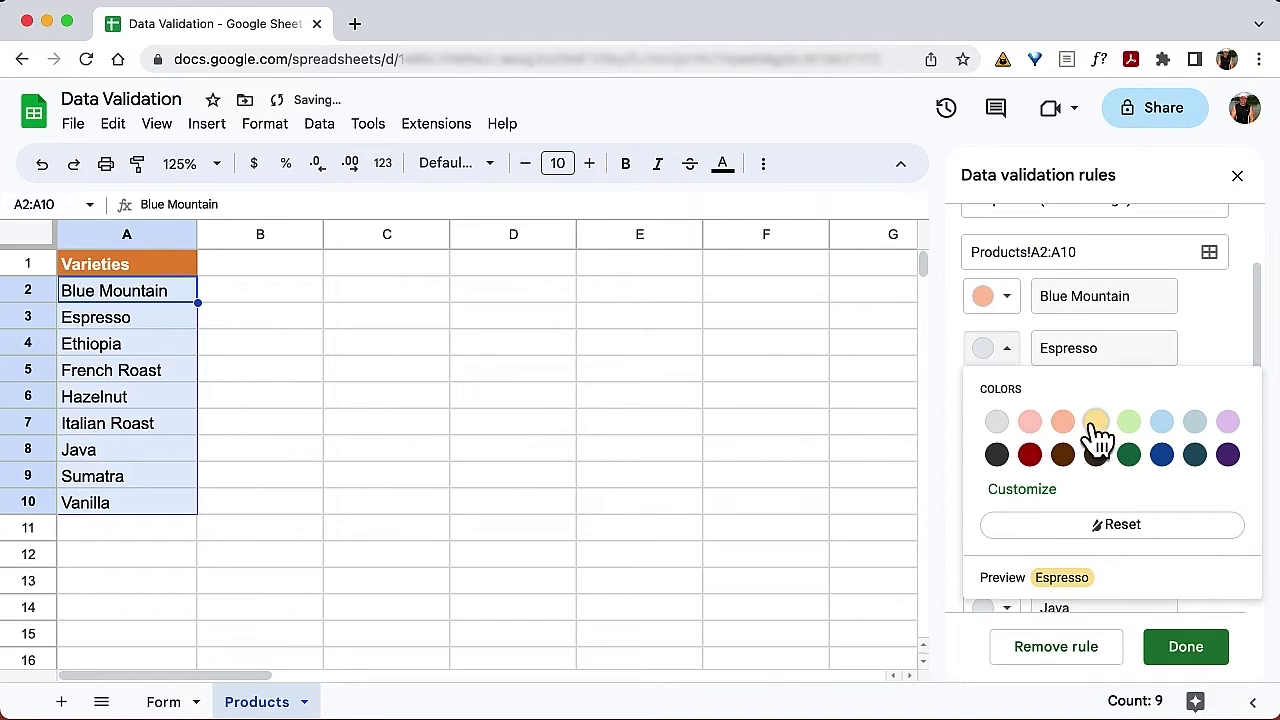
pyautogui.click(1064, 422)
# Color Ethiopia light yellow, French Roast light green and Hazelnut dark red, and save the Variety dropdown rule
pyautogui.click(1010, 401)
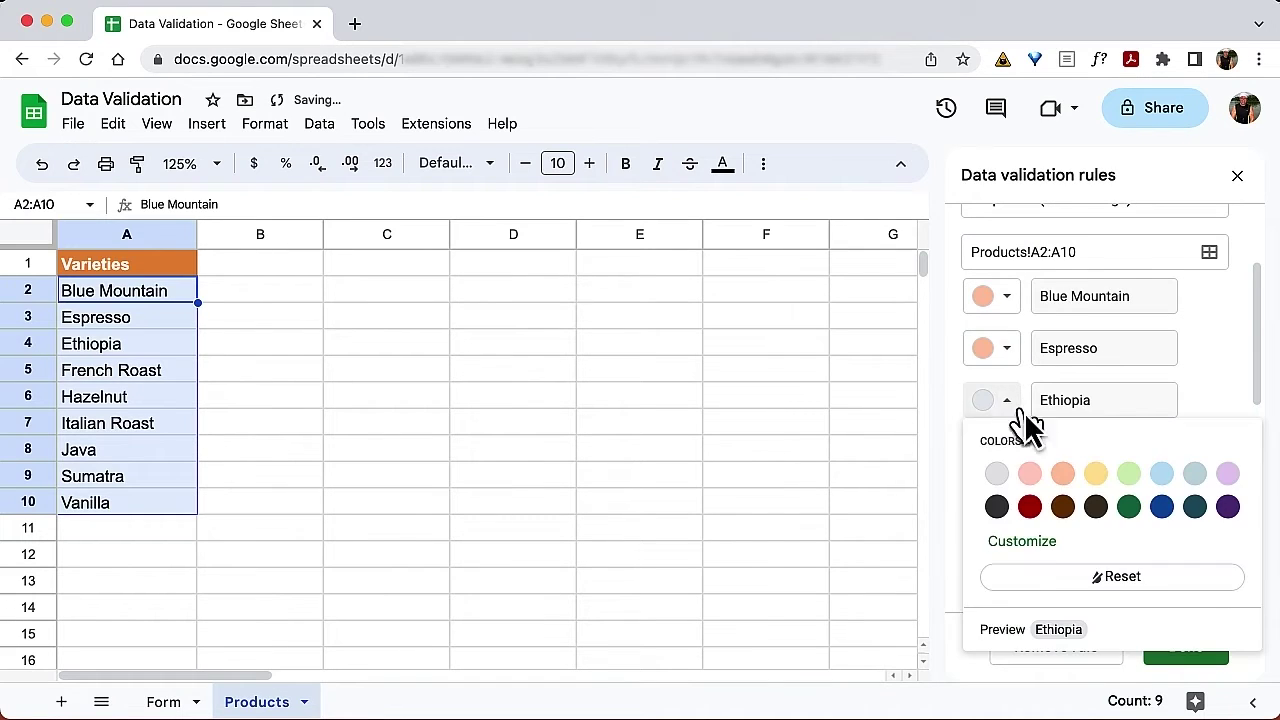
pyautogui.click(1096, 473)
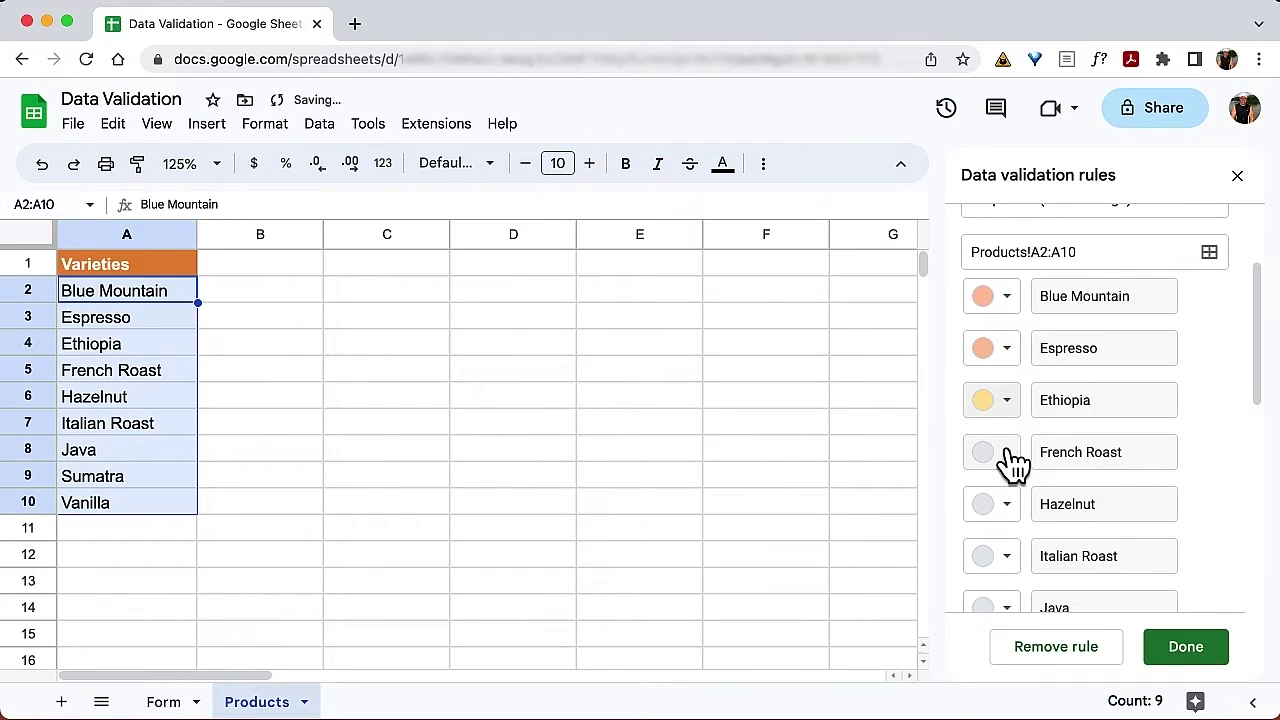
pyautogui.click(1010, 454)
pyautogui.click(1129, 526)
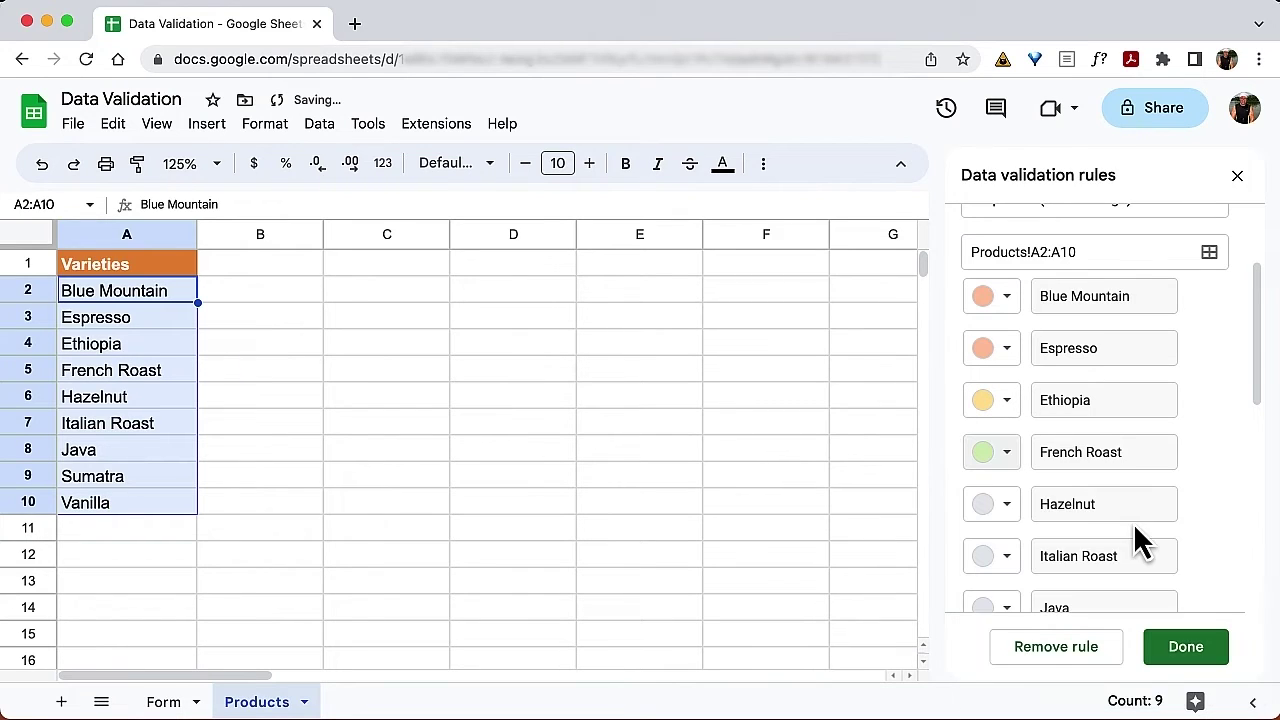
pyautogui.click(1008, 504)
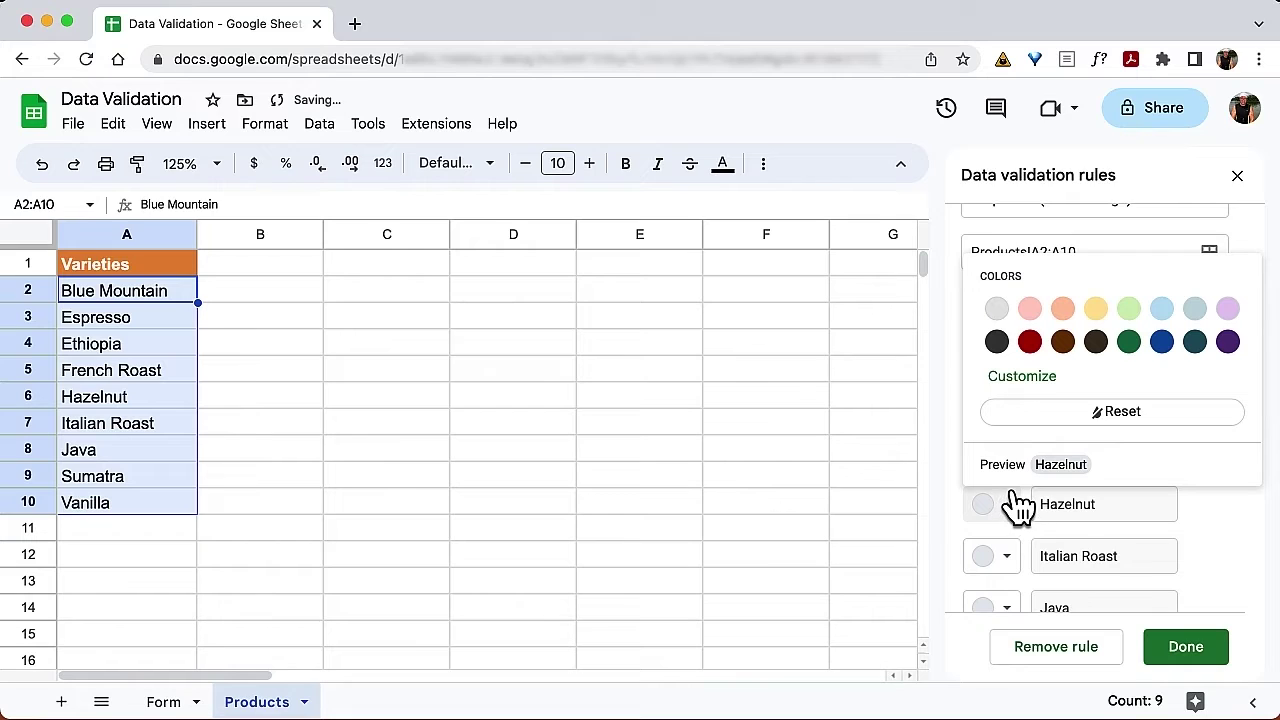
pyautogui.click(1032, 342)
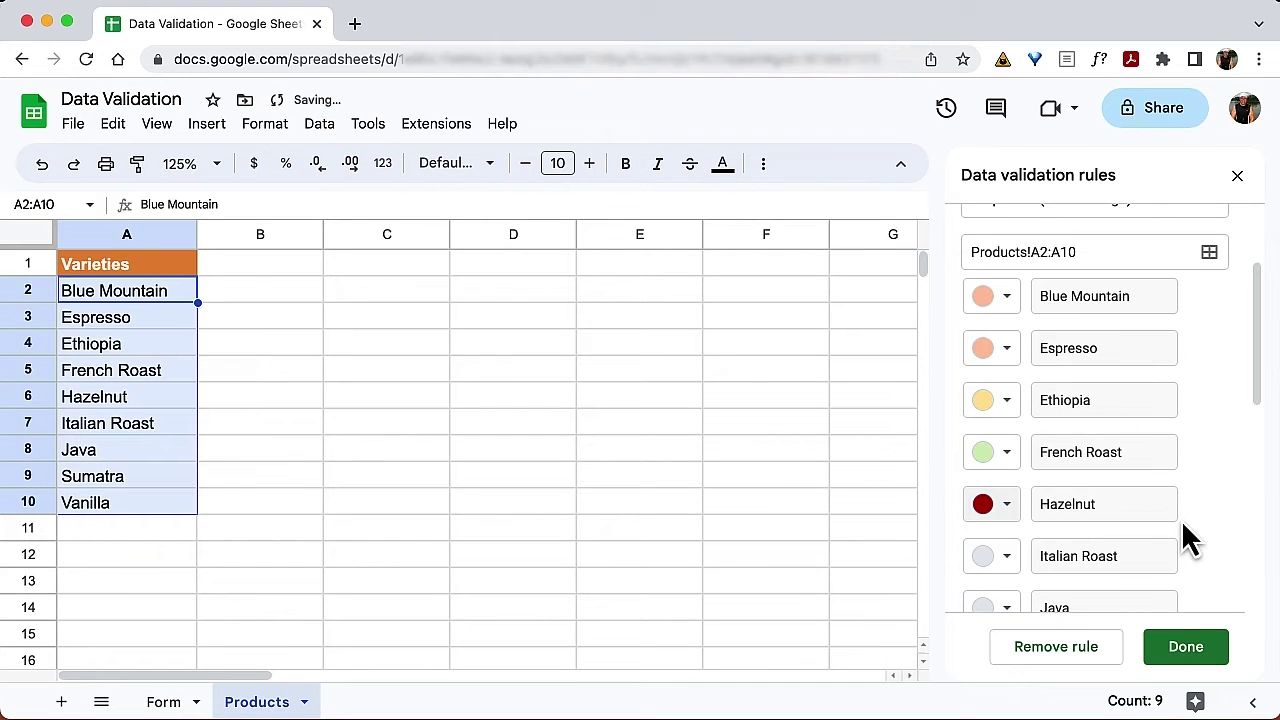
pyautogui.click(1198, 650)
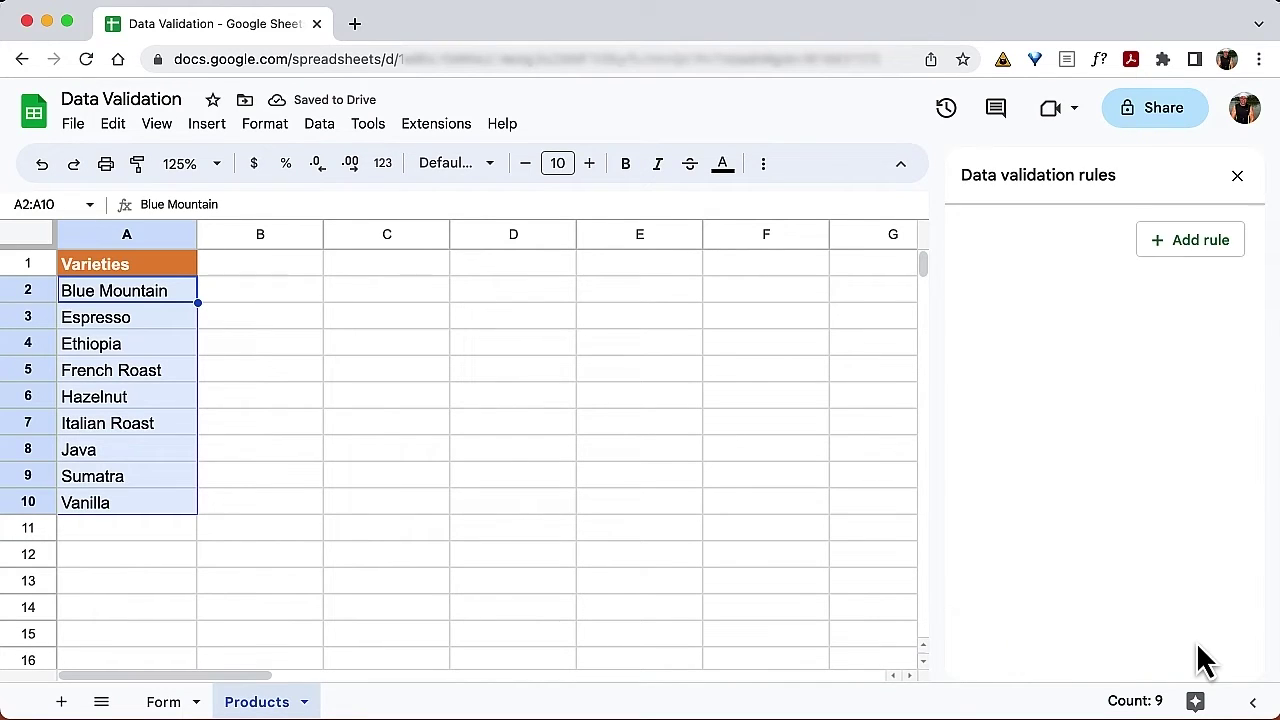
# On the Form sheet, choose Blue Mountain, Ethiopia and French Roast in A5:A7 and widen column A to fit the names
pyautogui.click(163, 702)
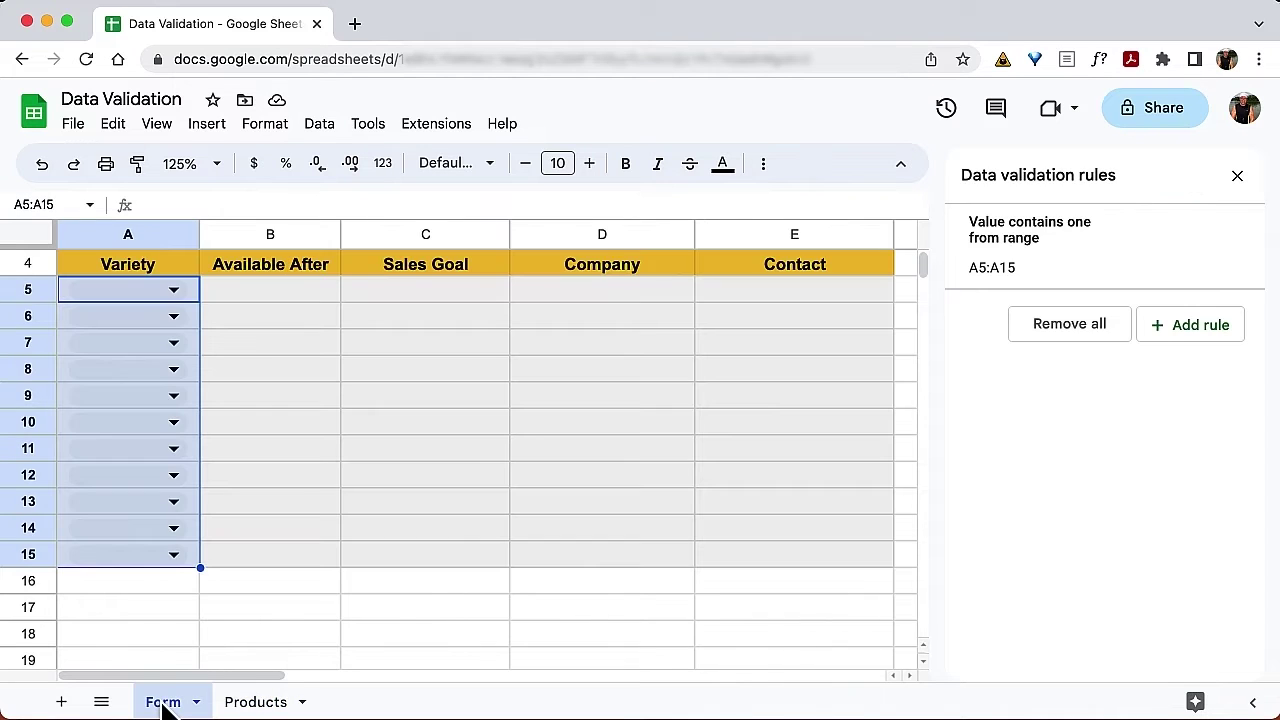
pyautogui.doubleClick(133, 290)
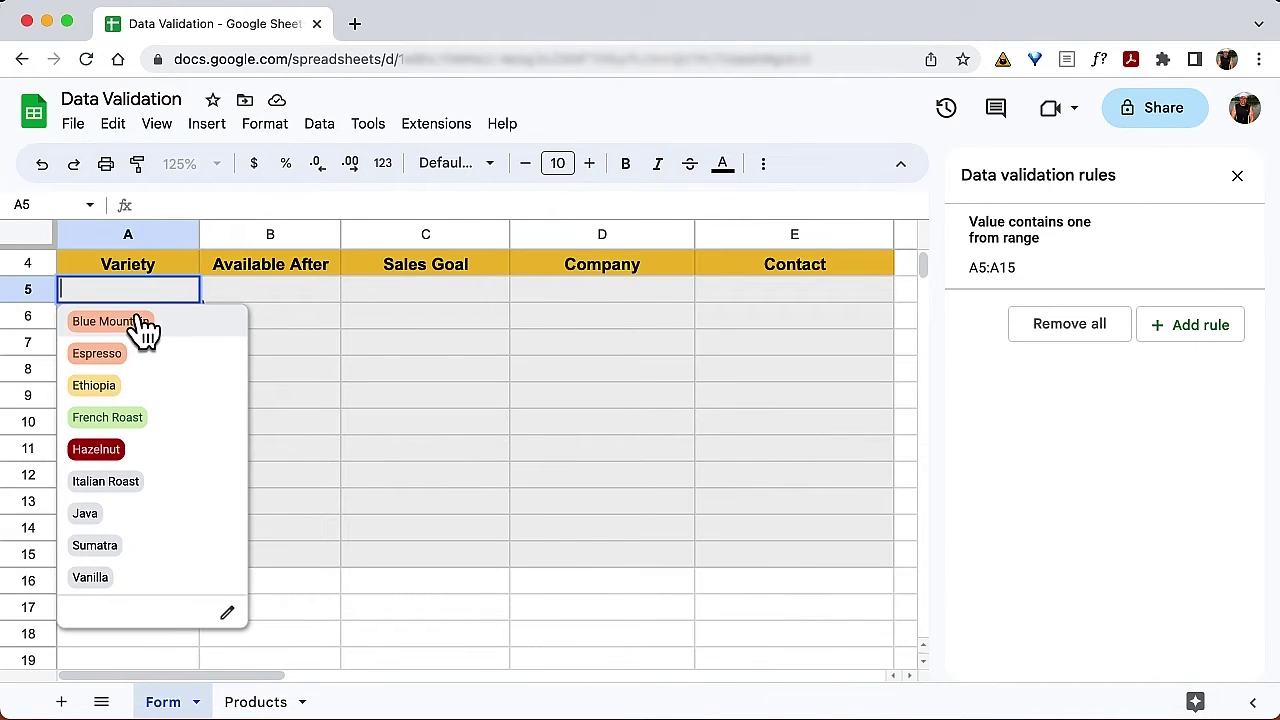
pyautogui.click(140, 322)
pyautogui.doubleClick(170, 314)
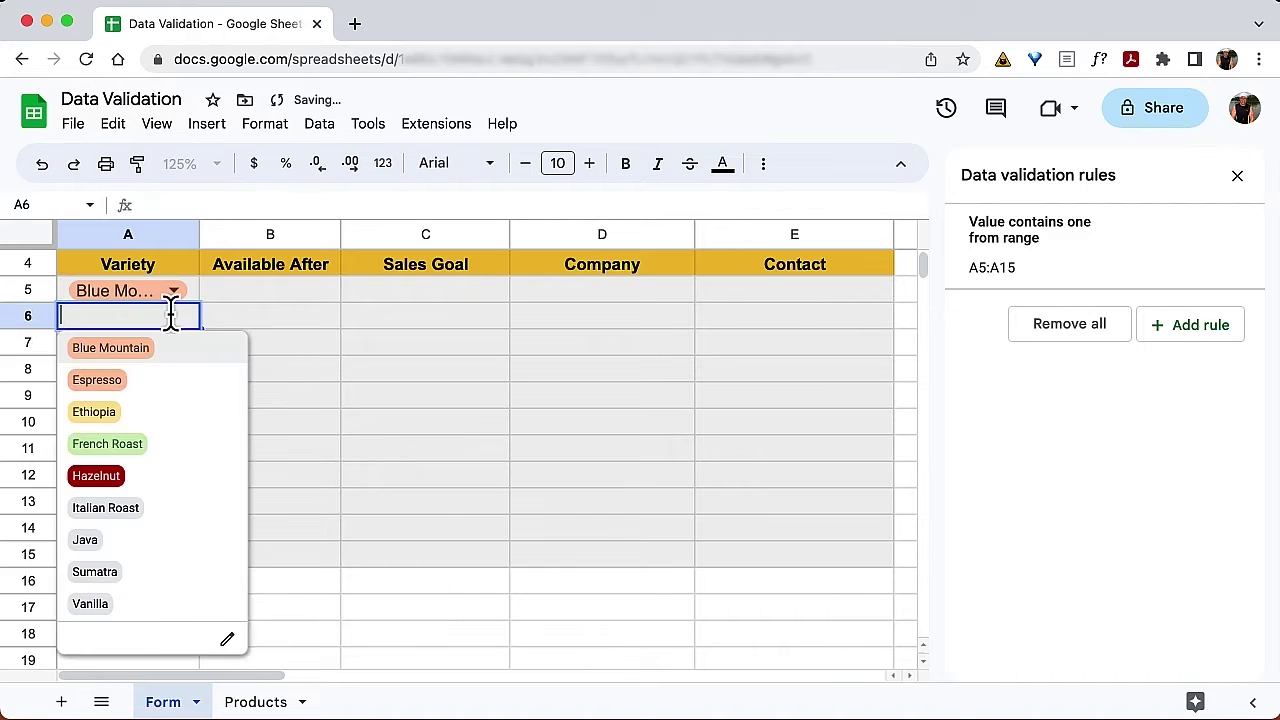
pyautogui.click(183, 414)
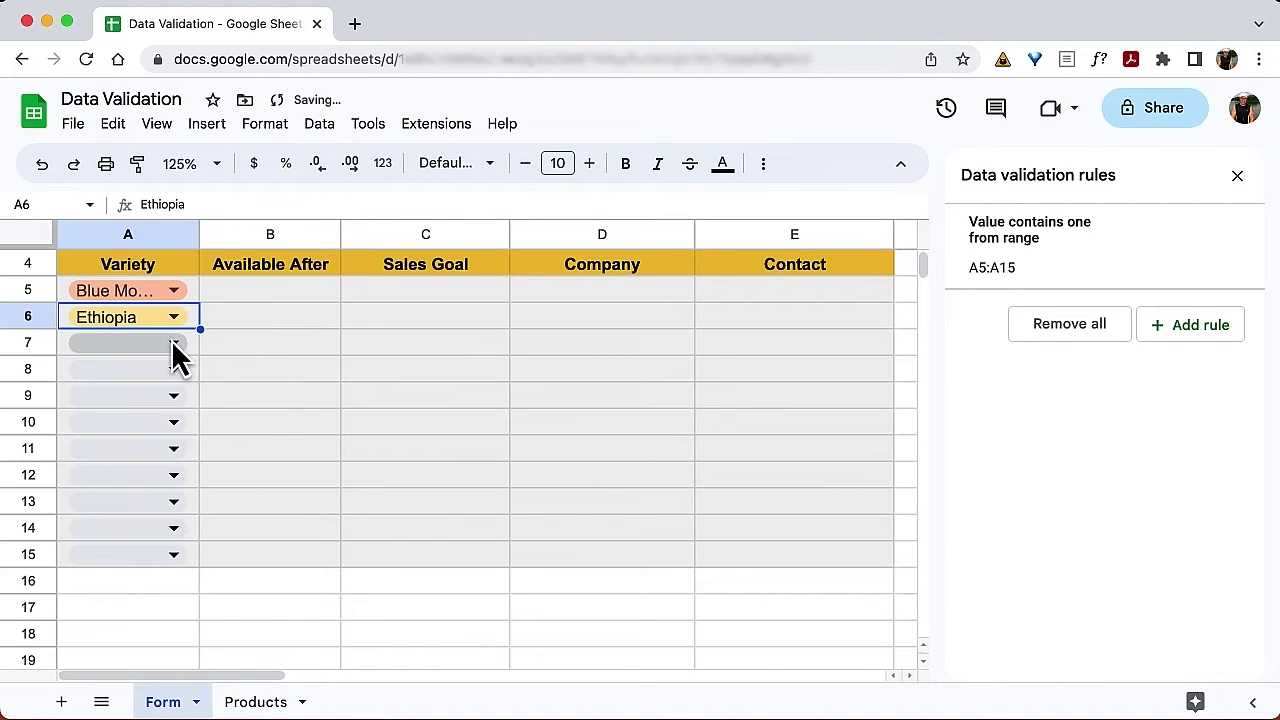
pyautogui.click(172, 342)
pyautogui.click(177, 469)
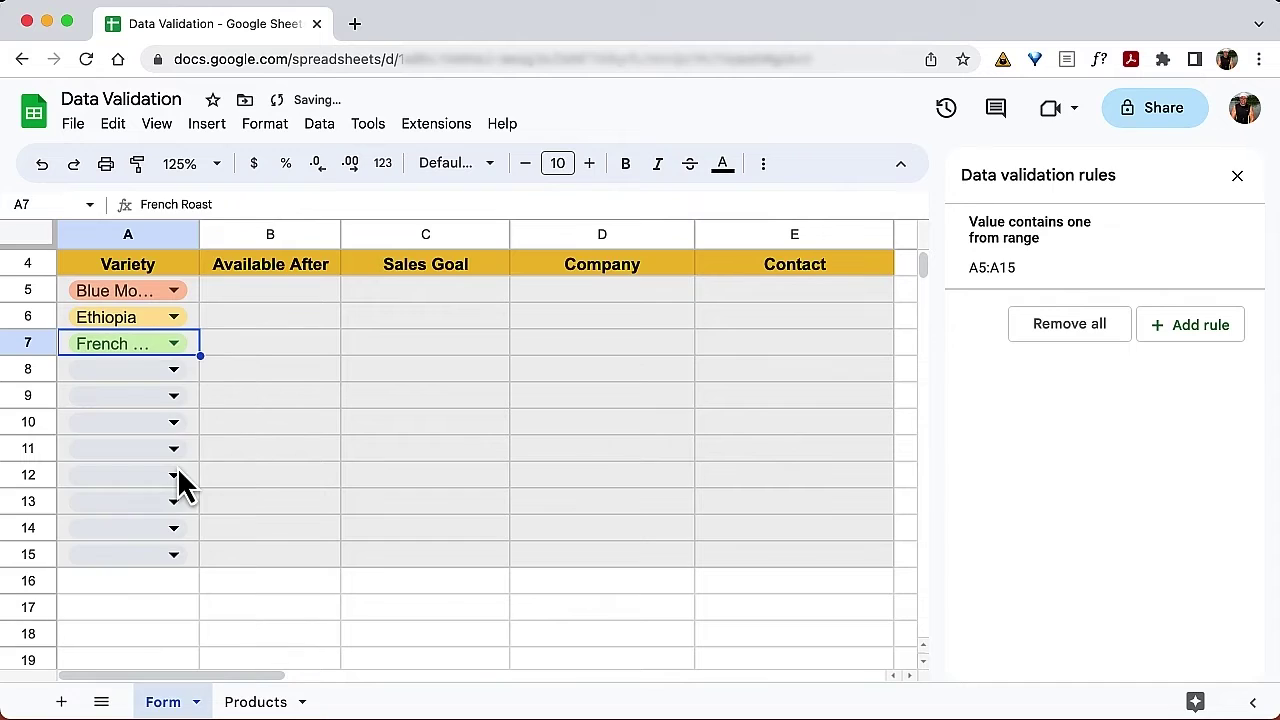
pyautogui.moveTo(197, 233); pyautogui.dragTo(219, 238)
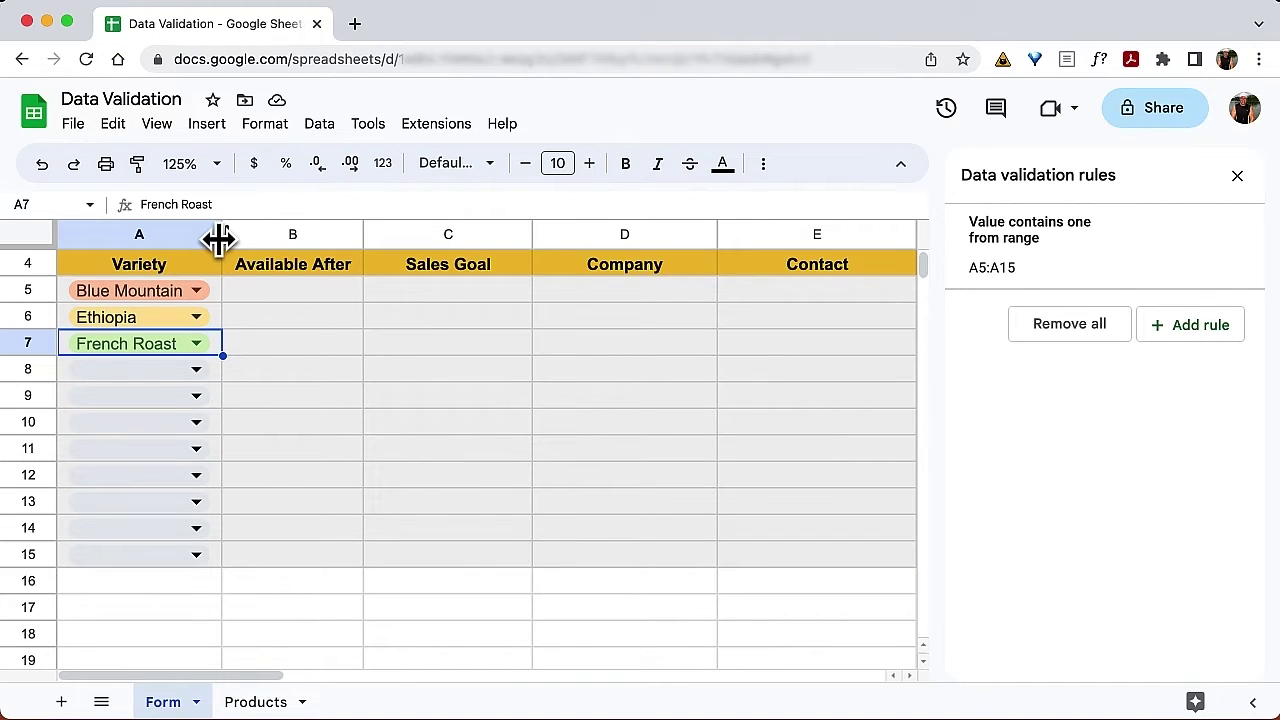
# Add a new data validation rule and apply it to the Available After cells B5:B15
pyautogui.click(312, 296)
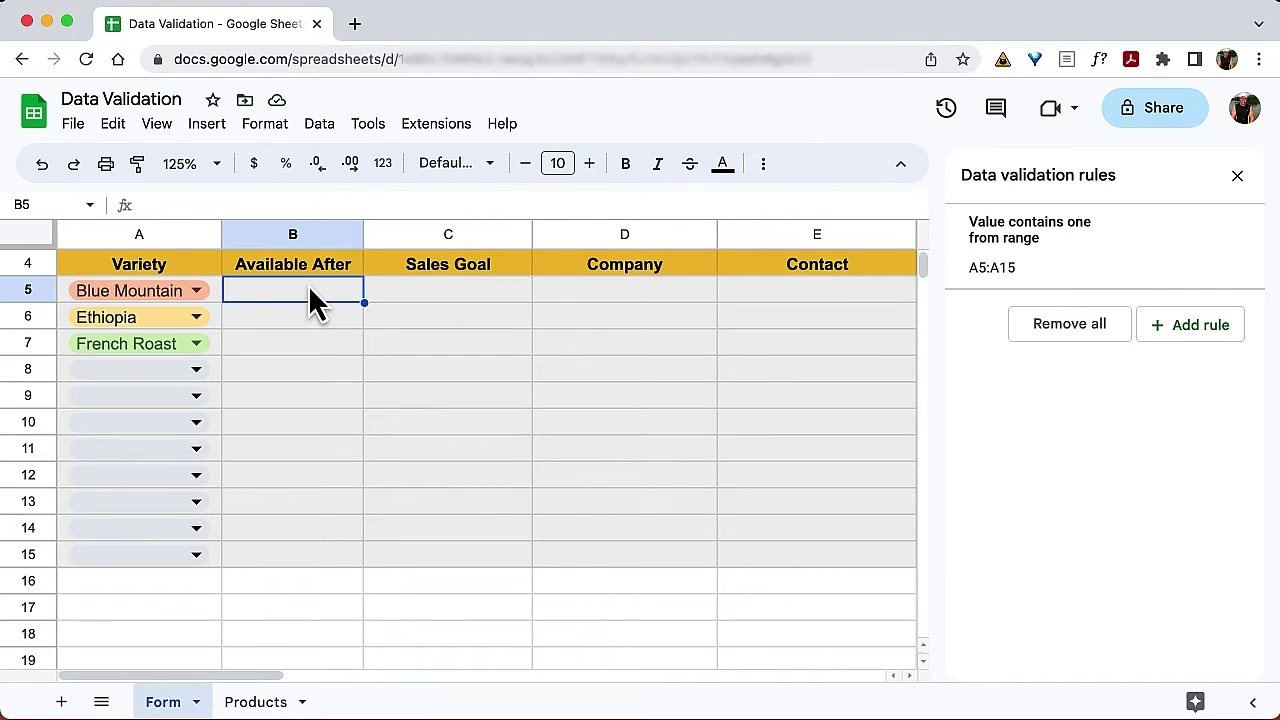
pyautogui.click(1190, 328)
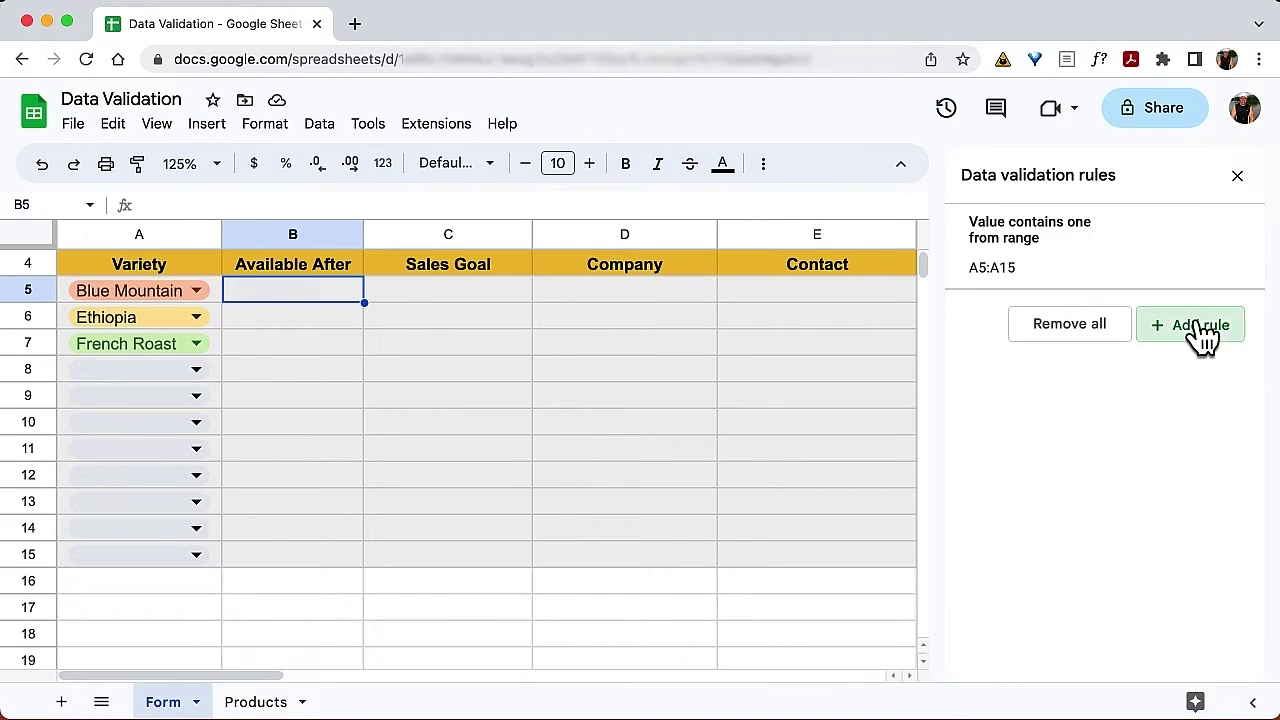
pyautogui.click(1106, 264)
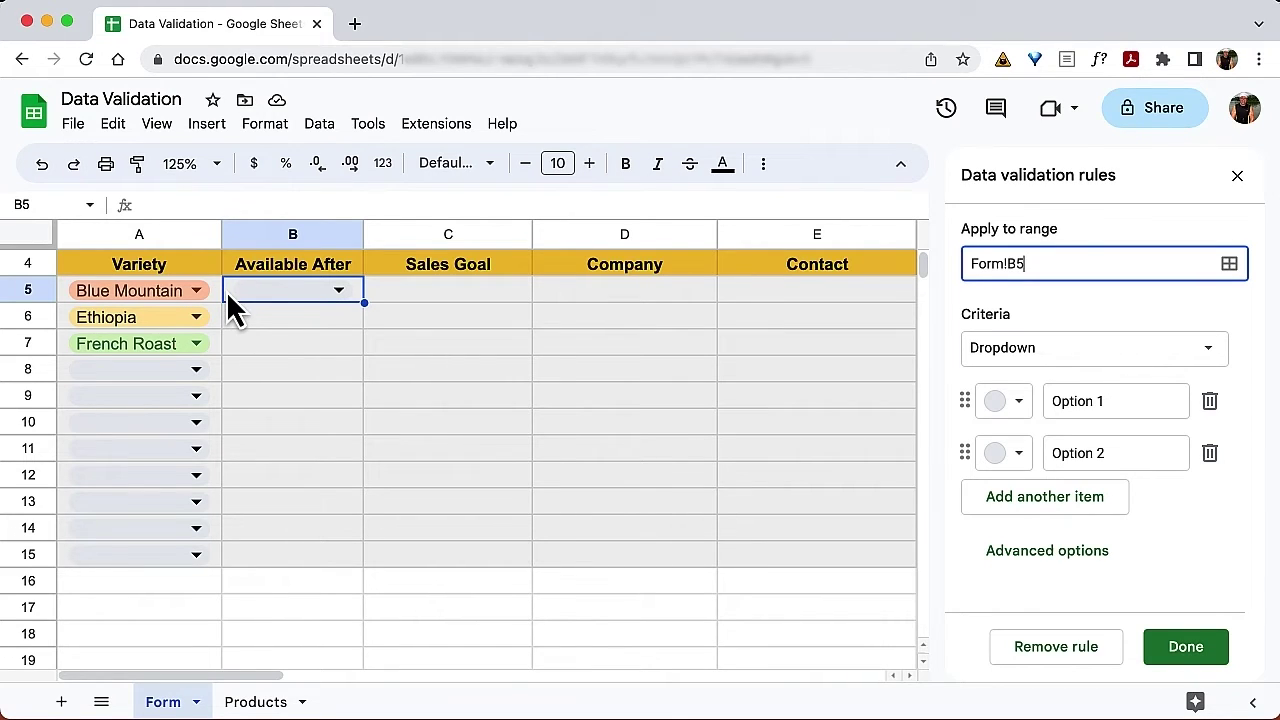
pyautogui.moveTo(230, 285); pyautogui.dragTo(268, 550)
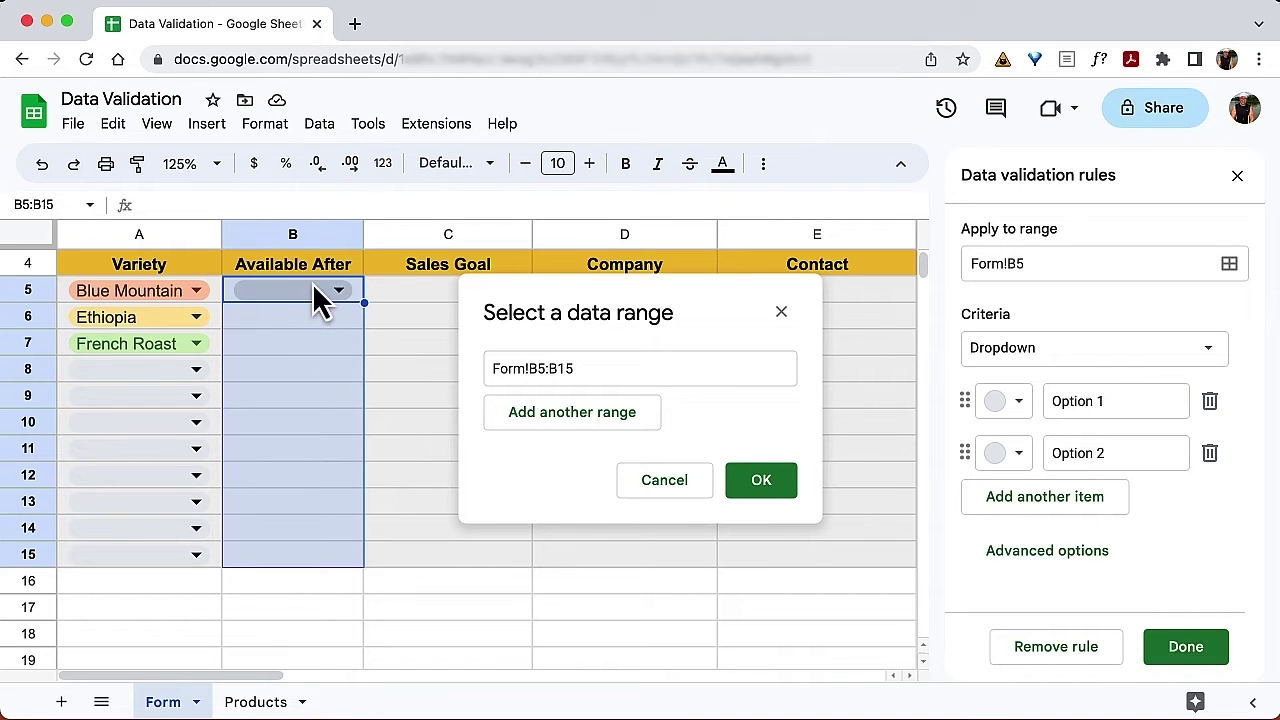
pyautogui.click(762, 485)
# Set the Available After rule's criterion to Date is on or after the exact date 1/1/2023
pyautogui.click(1210, 350)
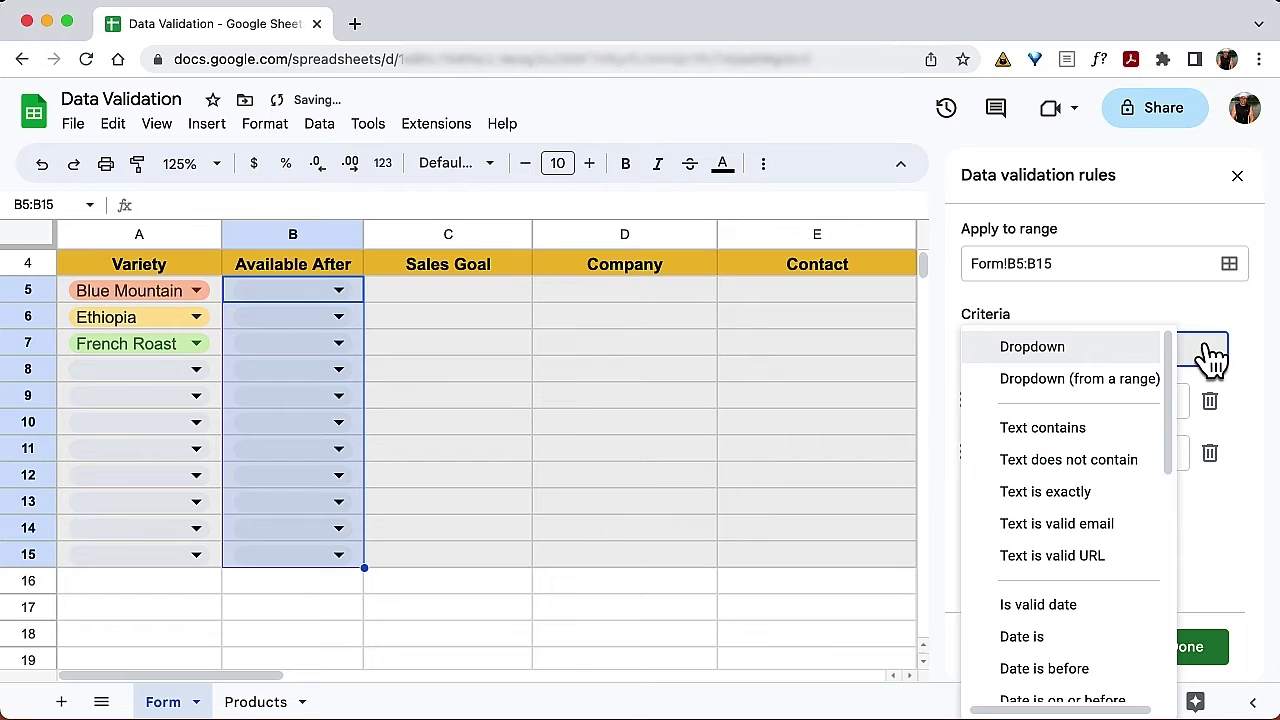
pyautogui.scroll(-5, 1096, 505)
pyautogui.scroll(-2, 1096, 505)
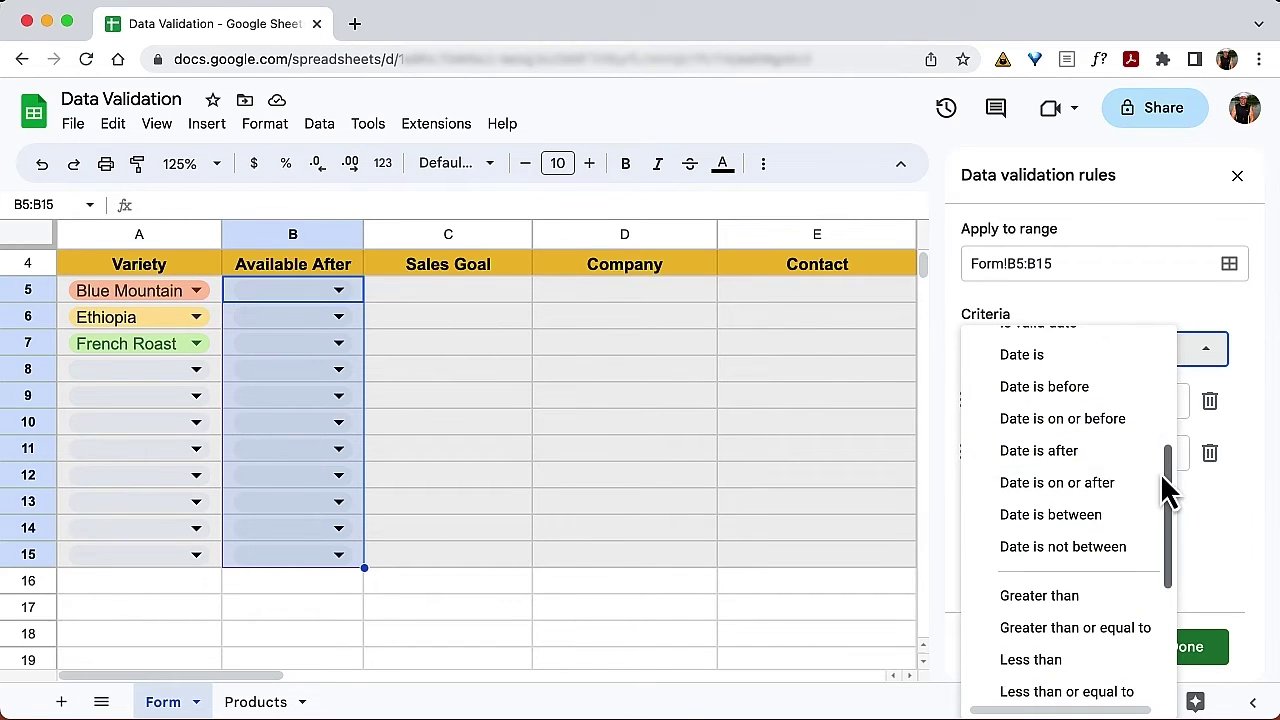
pyautogui.click(1105, 489)
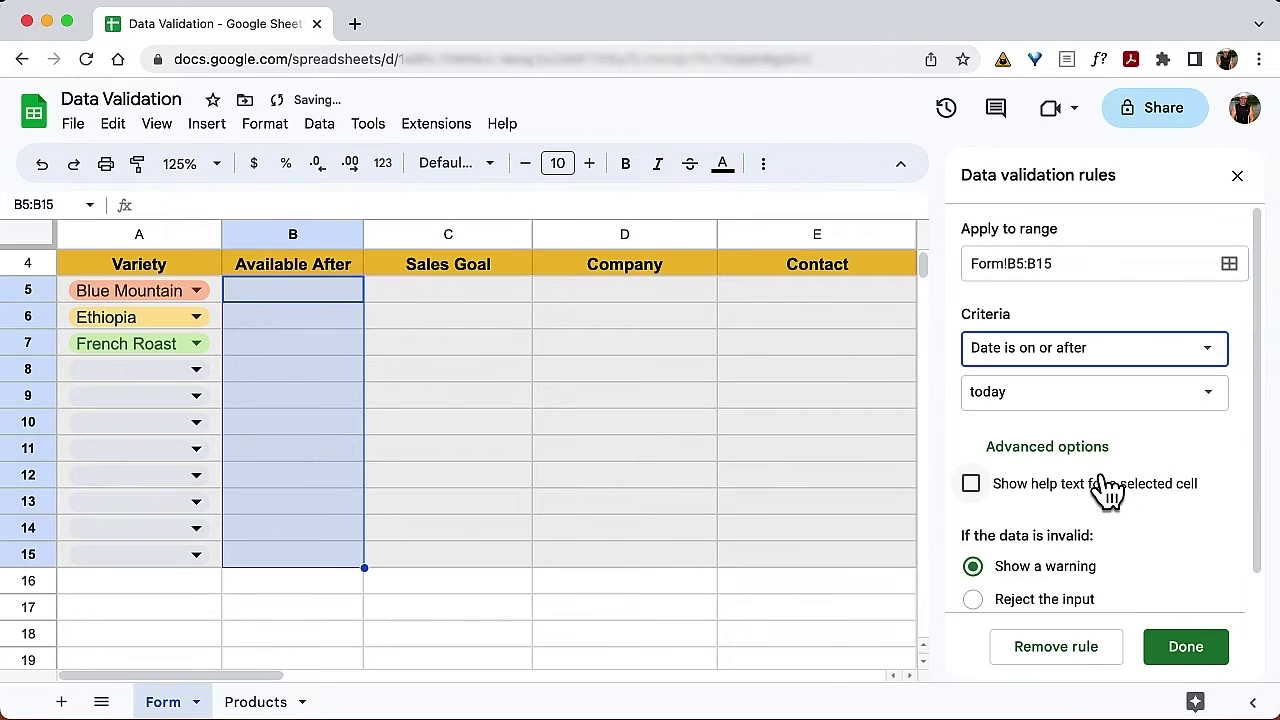
pyautogui.click(1218, 397)
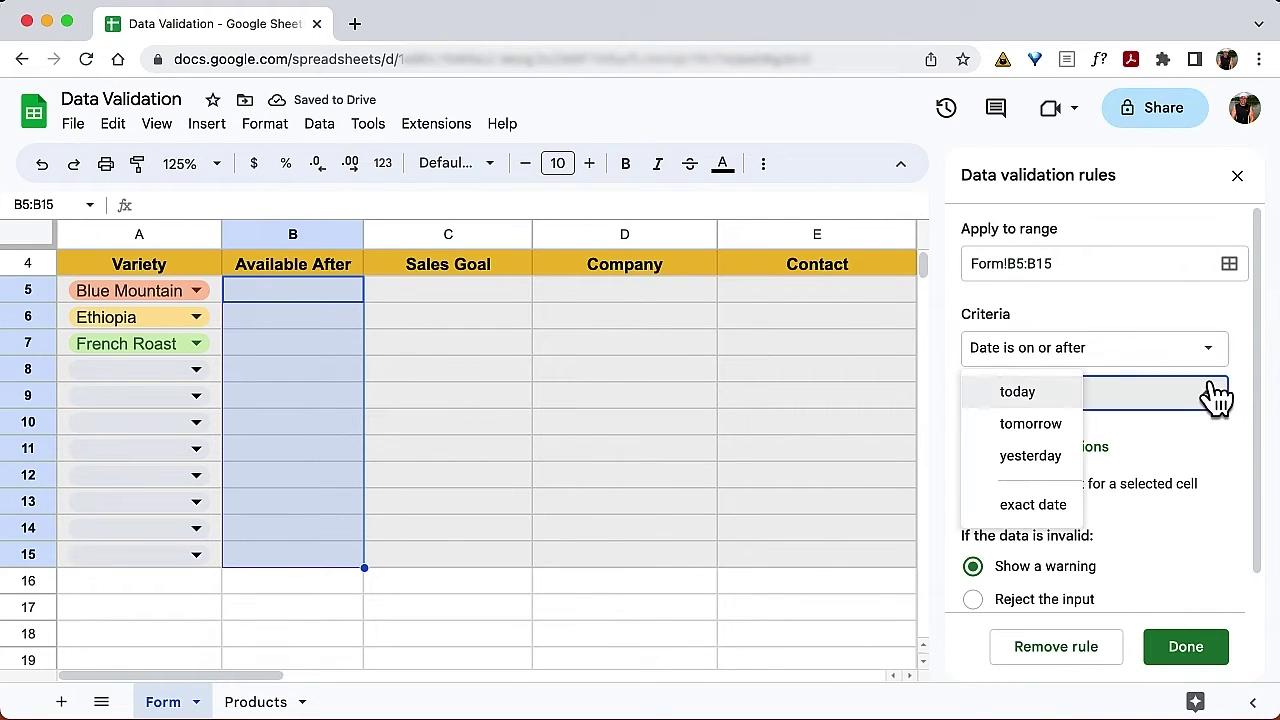
pyautogui.click(1045, 505)
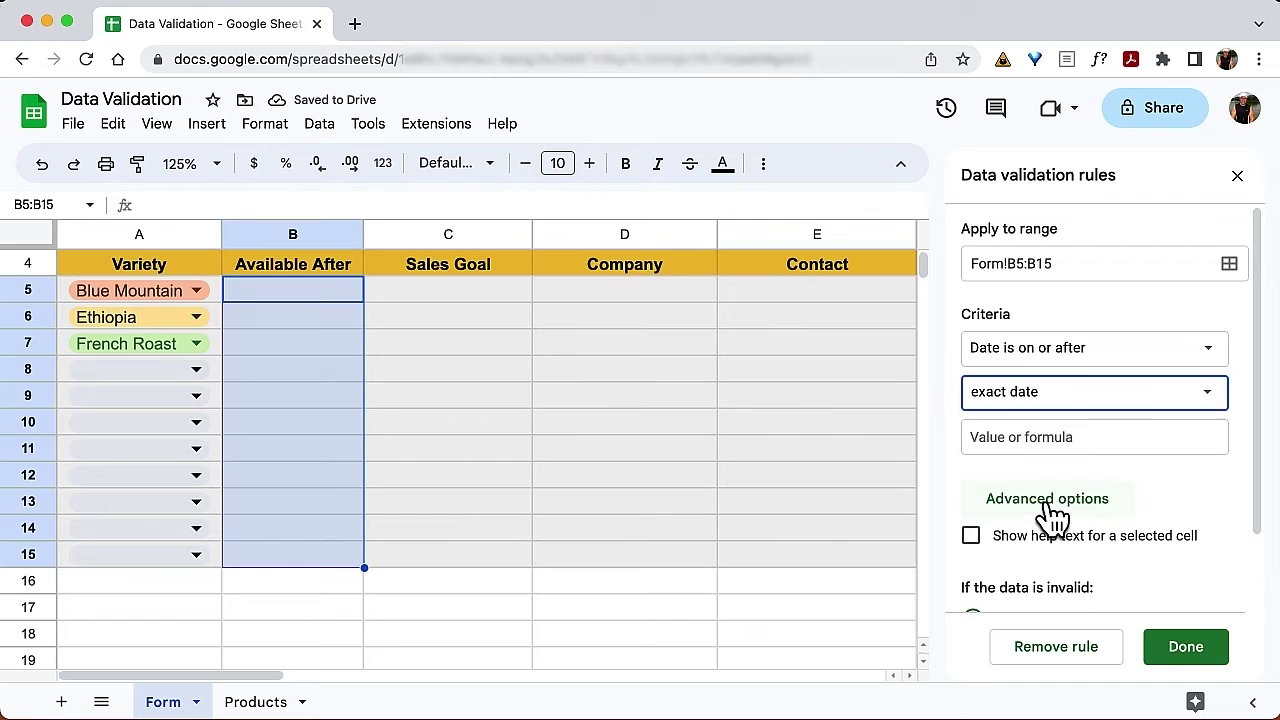
pyautogui.click(1057, 436)
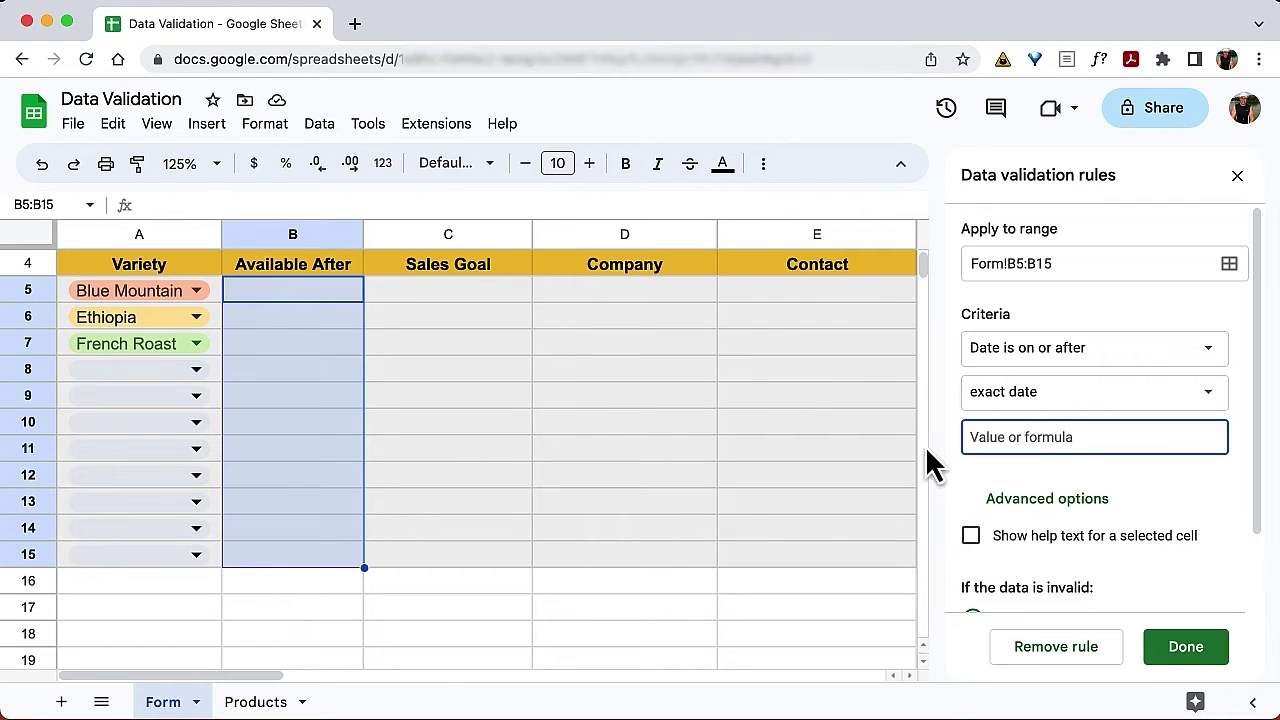
pyautogui.write('1/')
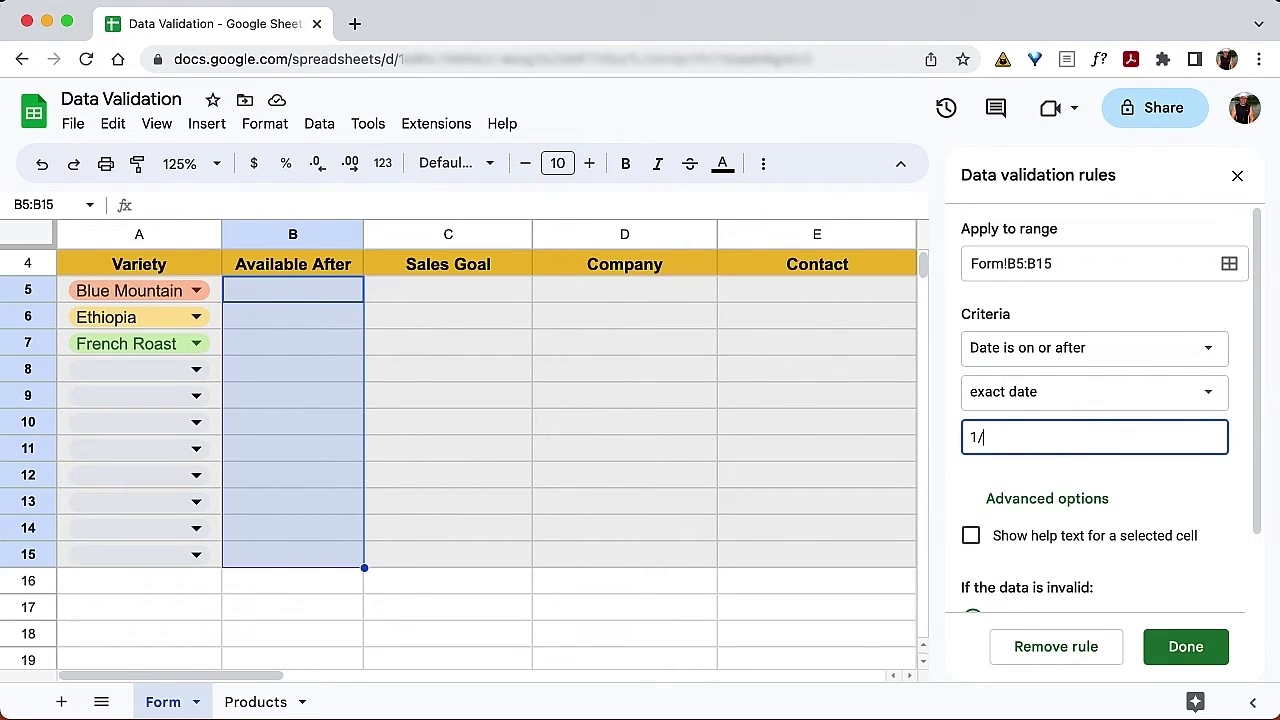
pyautogui.write('1/2023')
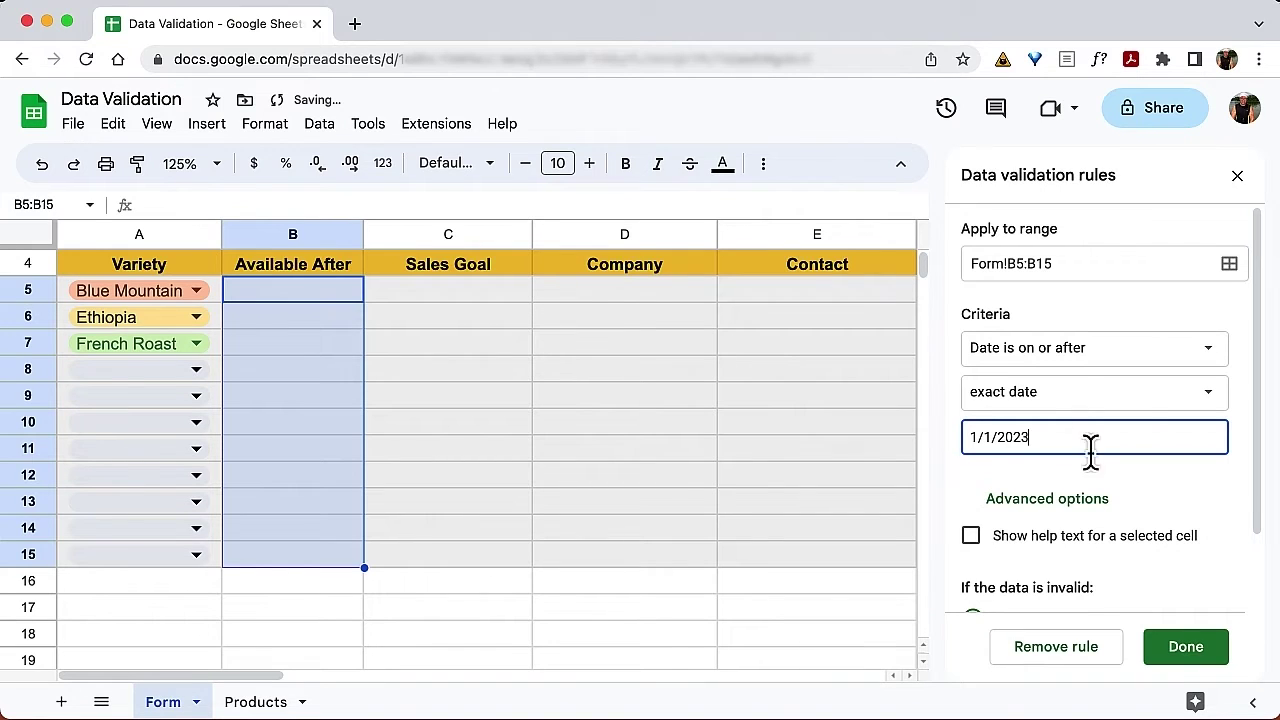
# Make the Available After rule reject invalid input and save the rule
pyautogui.scroll(-2, 1097, 472)
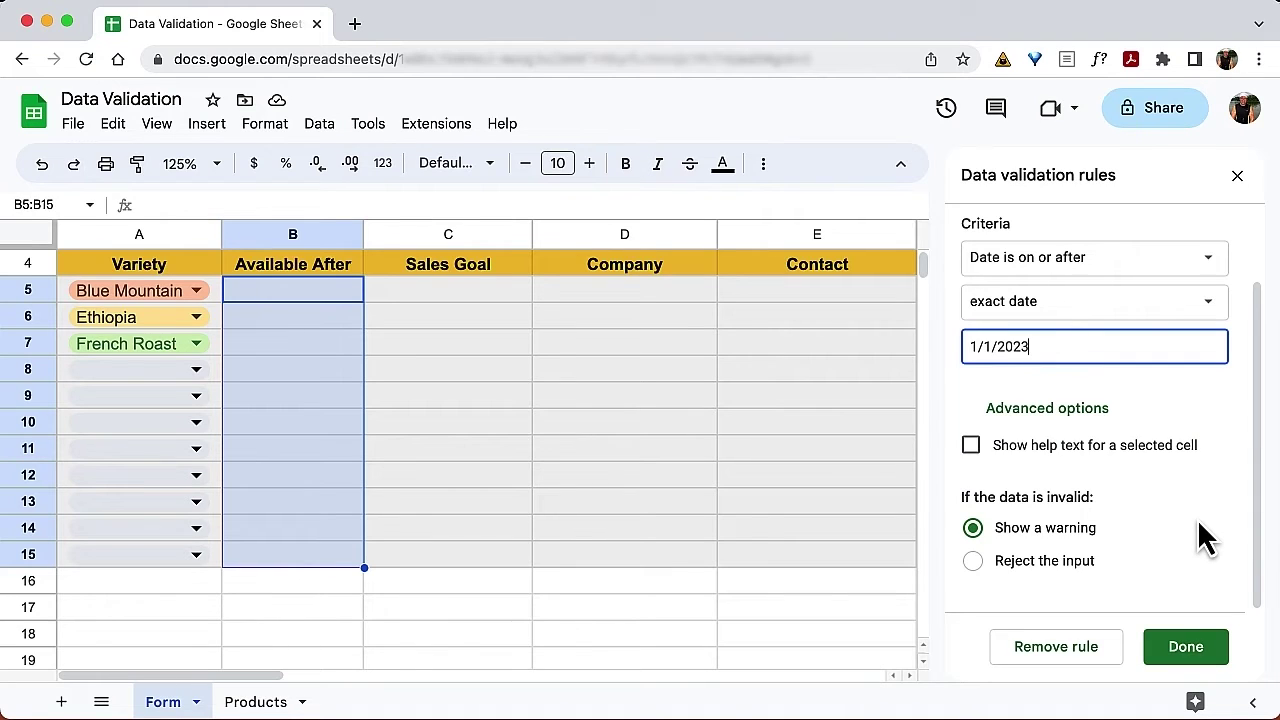
pyautogui.click(997, 562)
pyautogui.click(1186, 650)
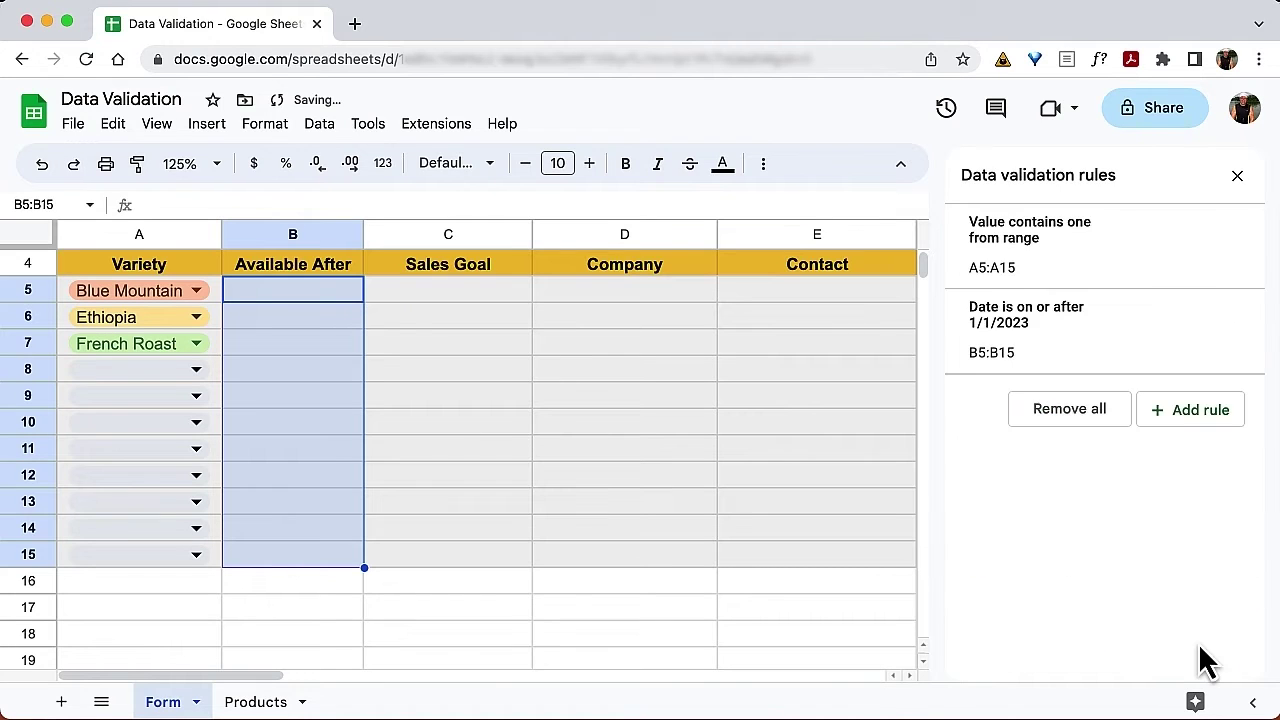
# Enter the Available After dates 4/1/2023 for Blue Mountain in B5 and 7/4/2023 for Ethiopia in B6
pyautogui.click(322, 305)
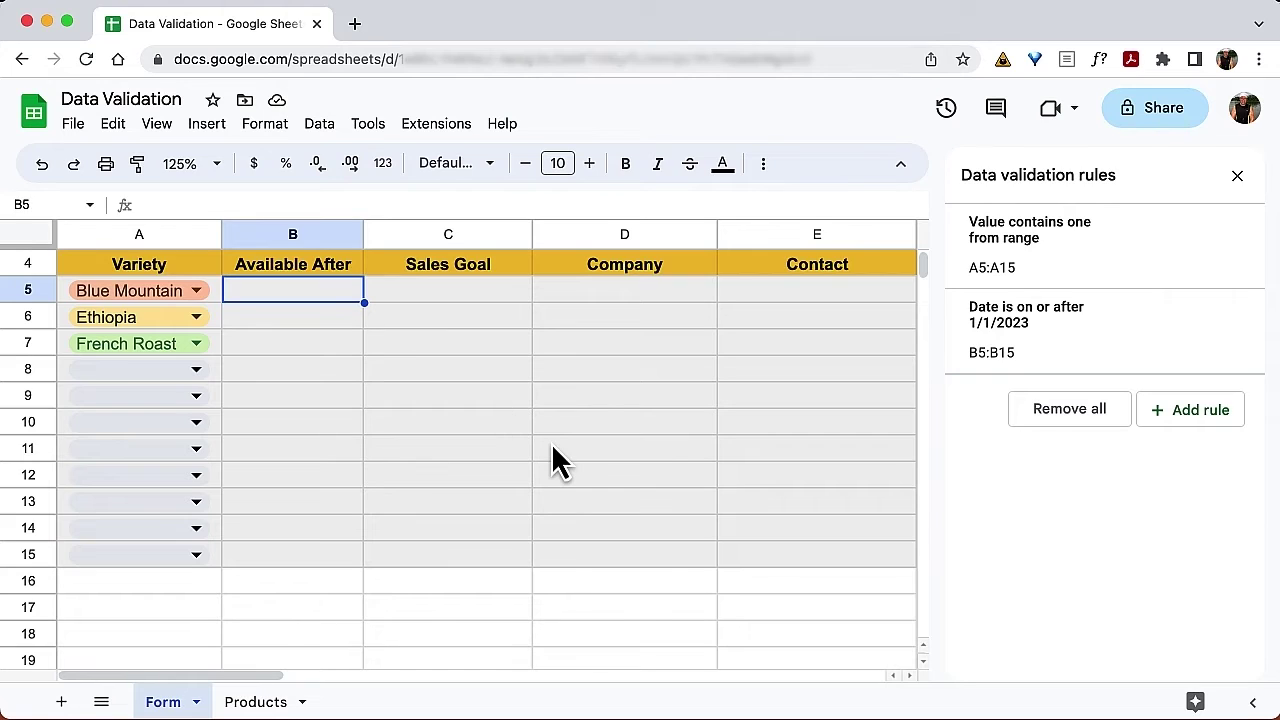
pyautogui.write('4/')
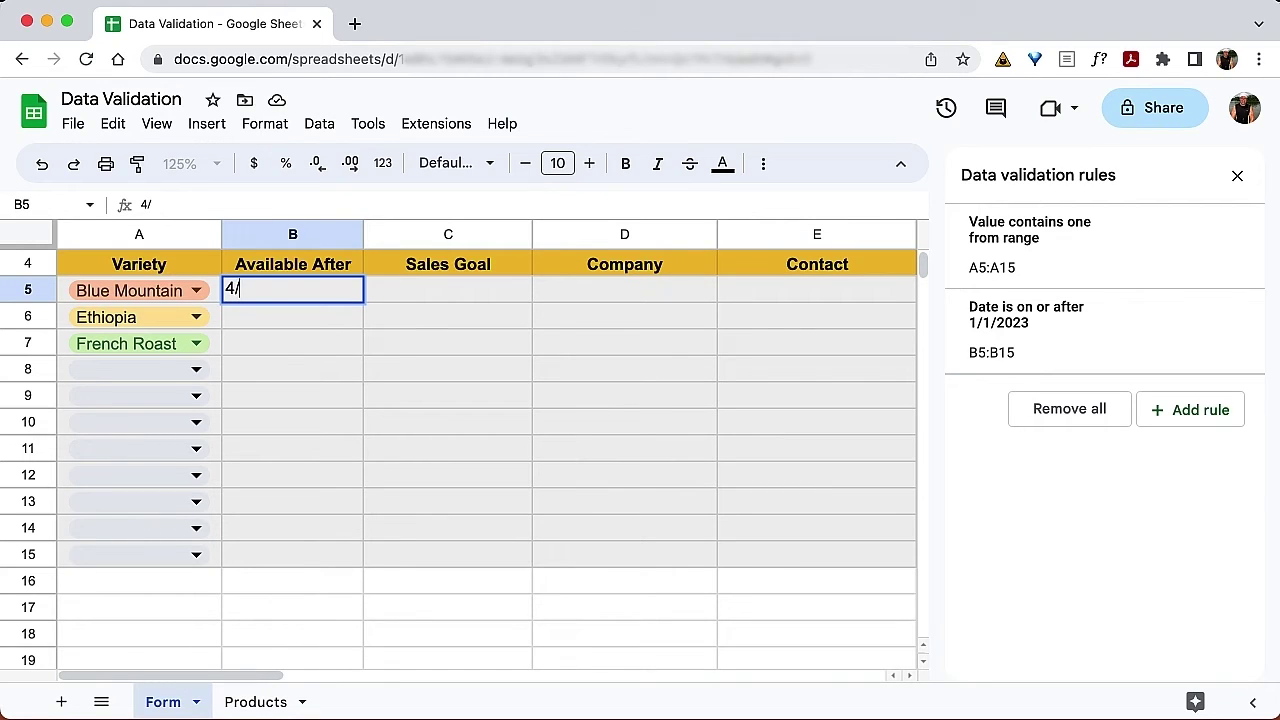
pyautogui.write('1/2023')
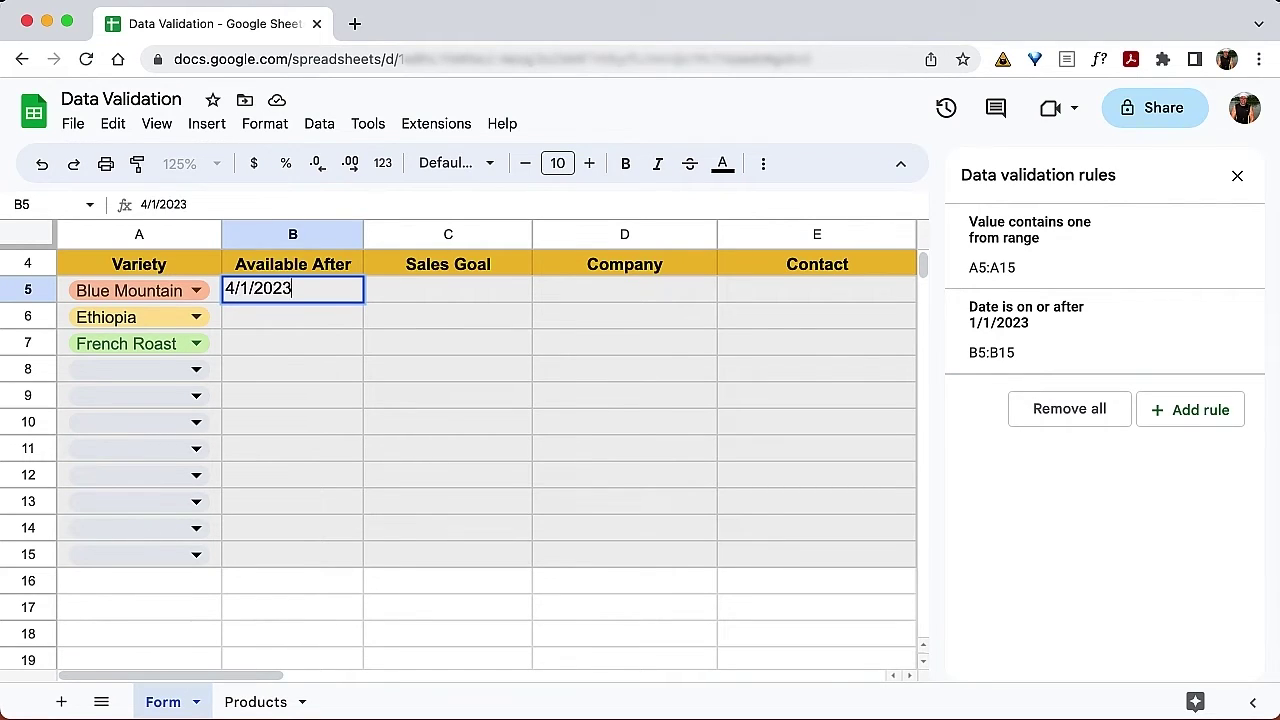
pyautogui.press('Return')
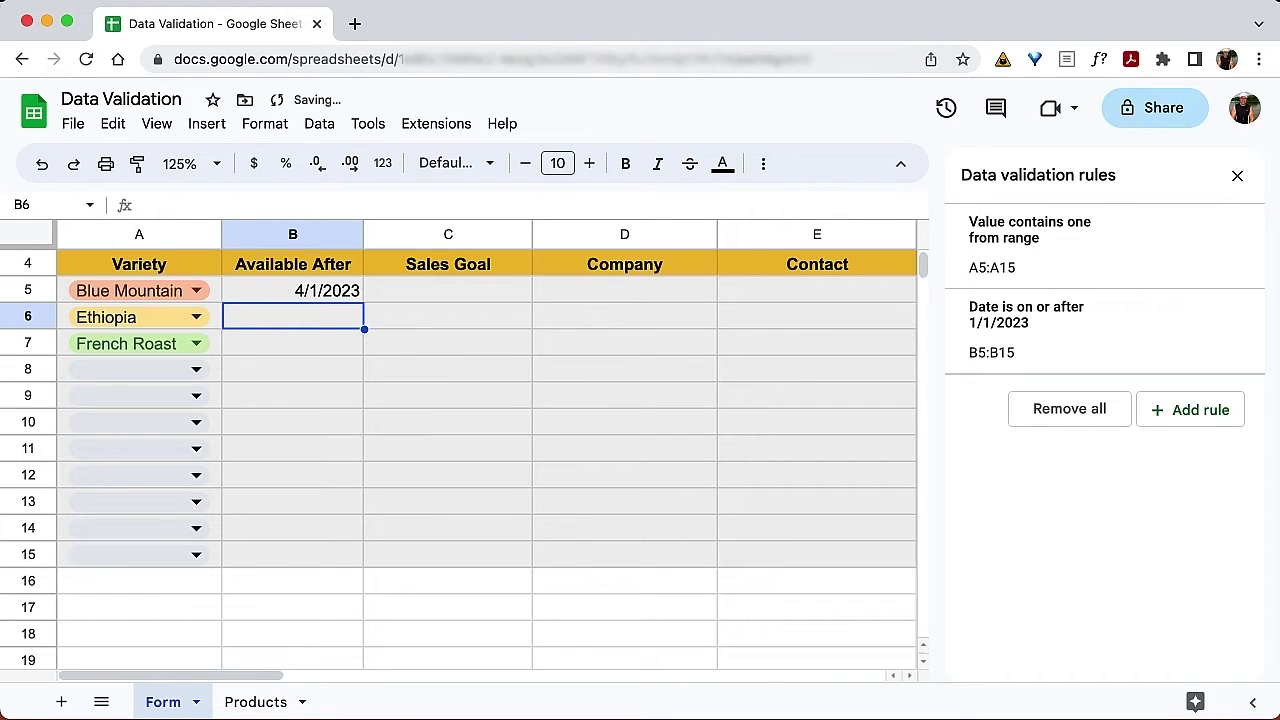
pyautogui.write('7')
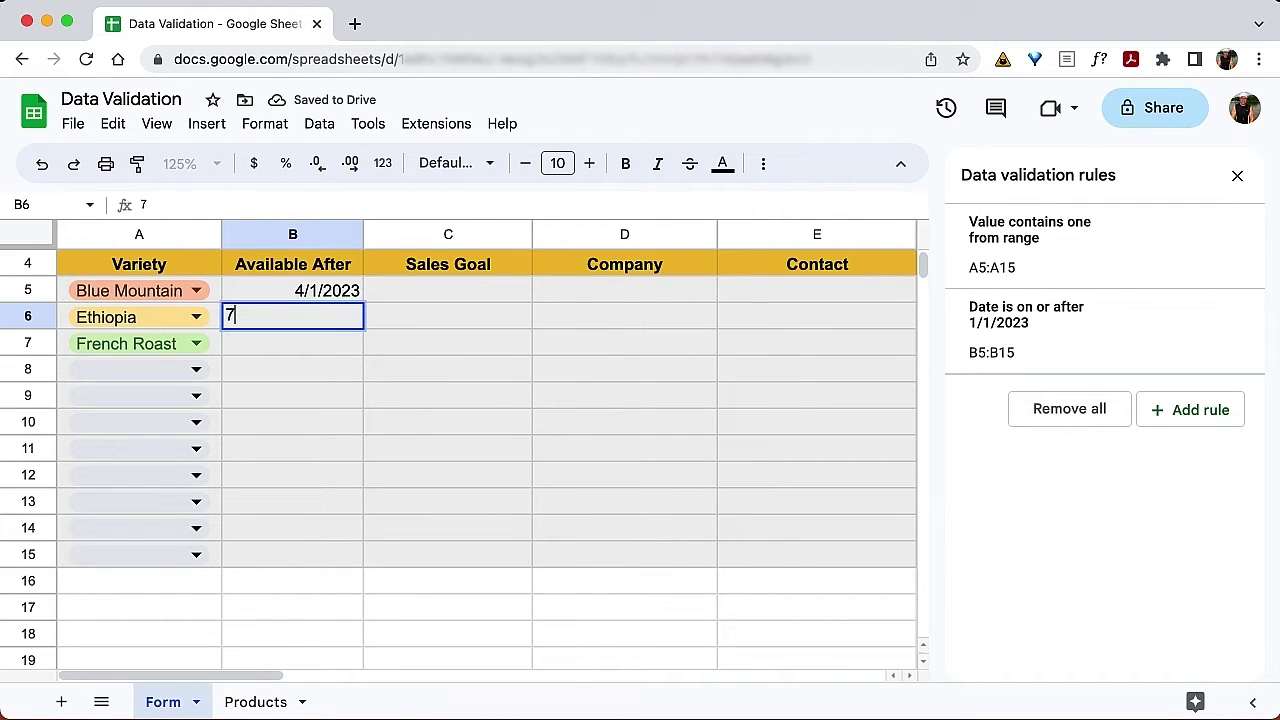
pyautogui.write('/4/2023')
pyautogui.press('Return')
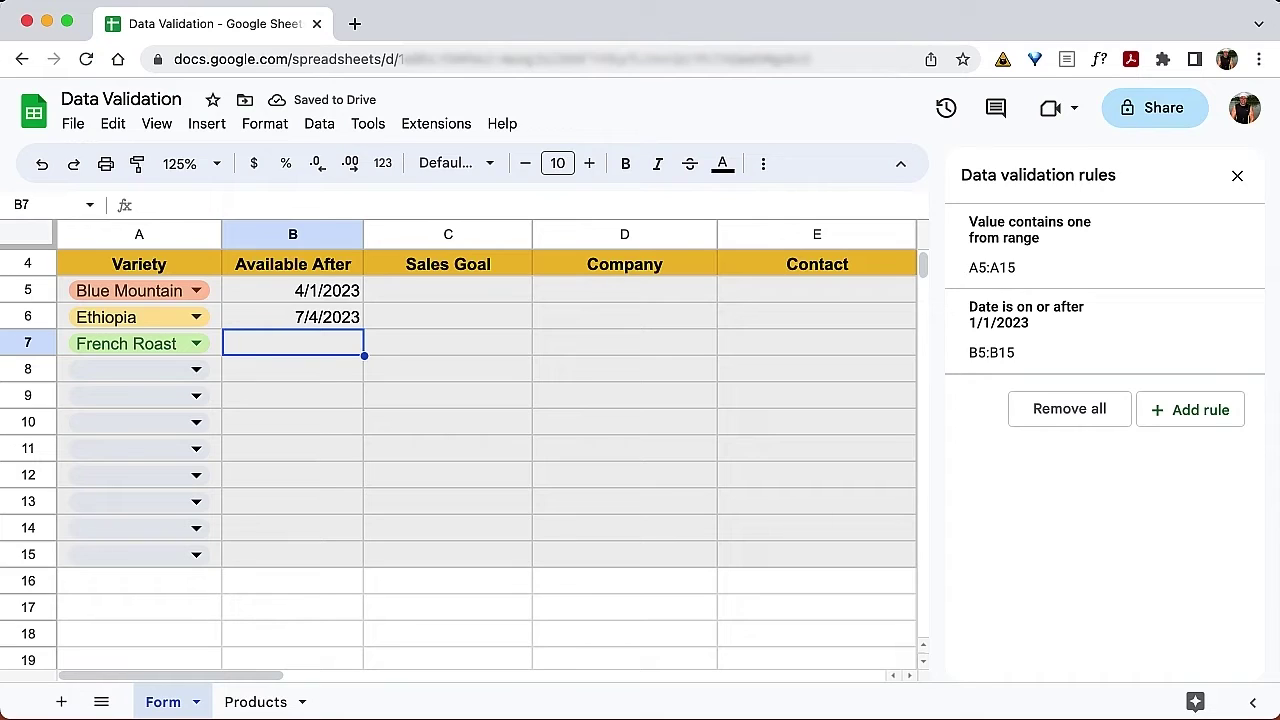
# Test the date rule by trying to enter 5/14/2022 as French Roast's Available After date in B7
pyautogui.write('5/')
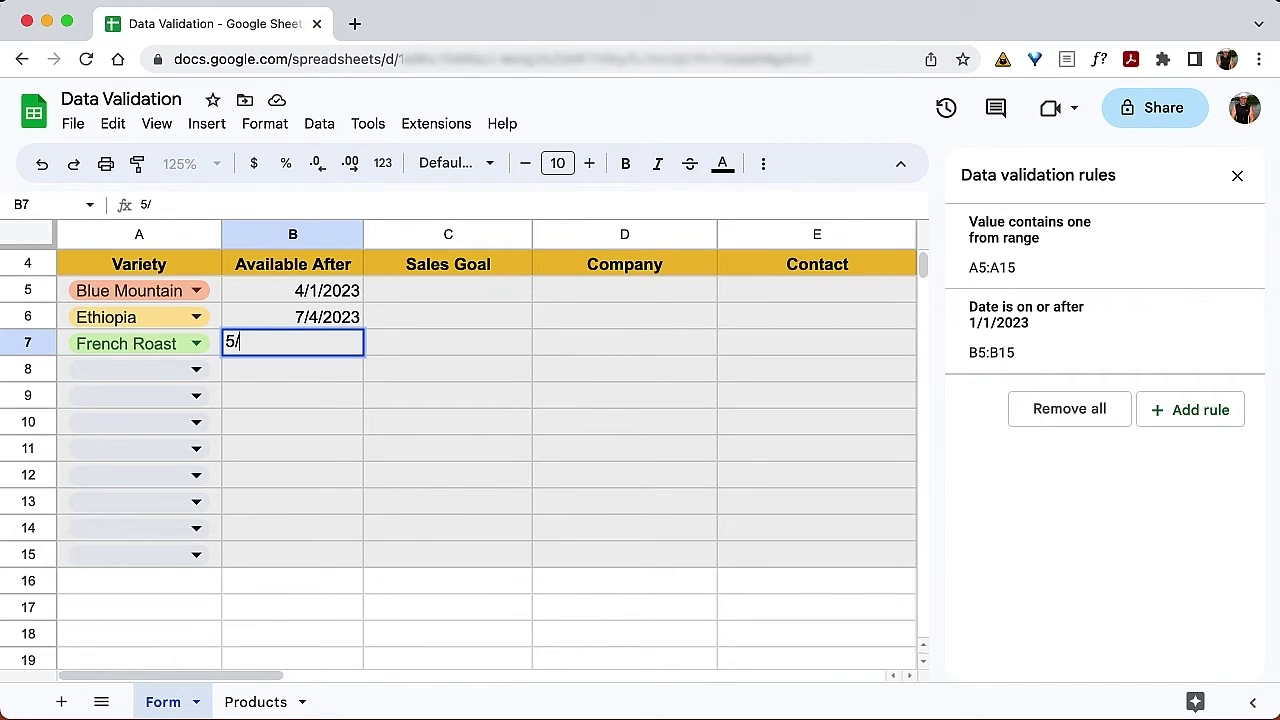
pyautogui.write('14/2022')
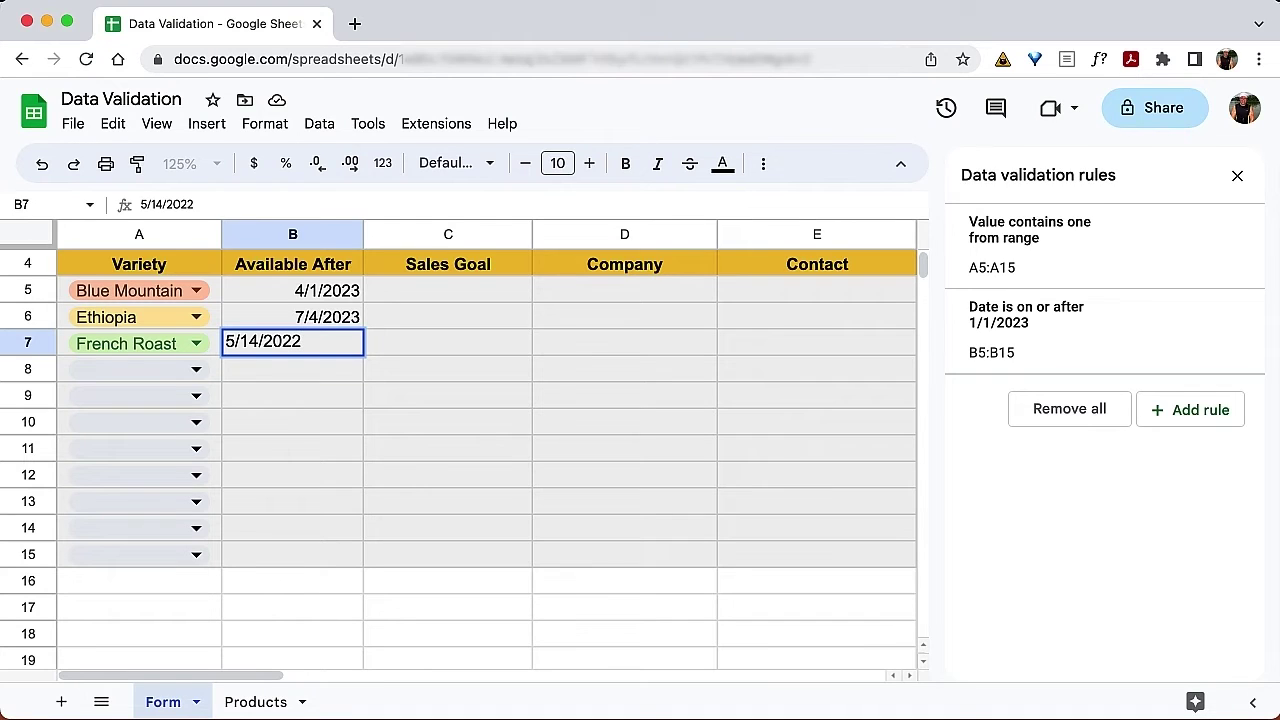
pyautogui.press('Return')
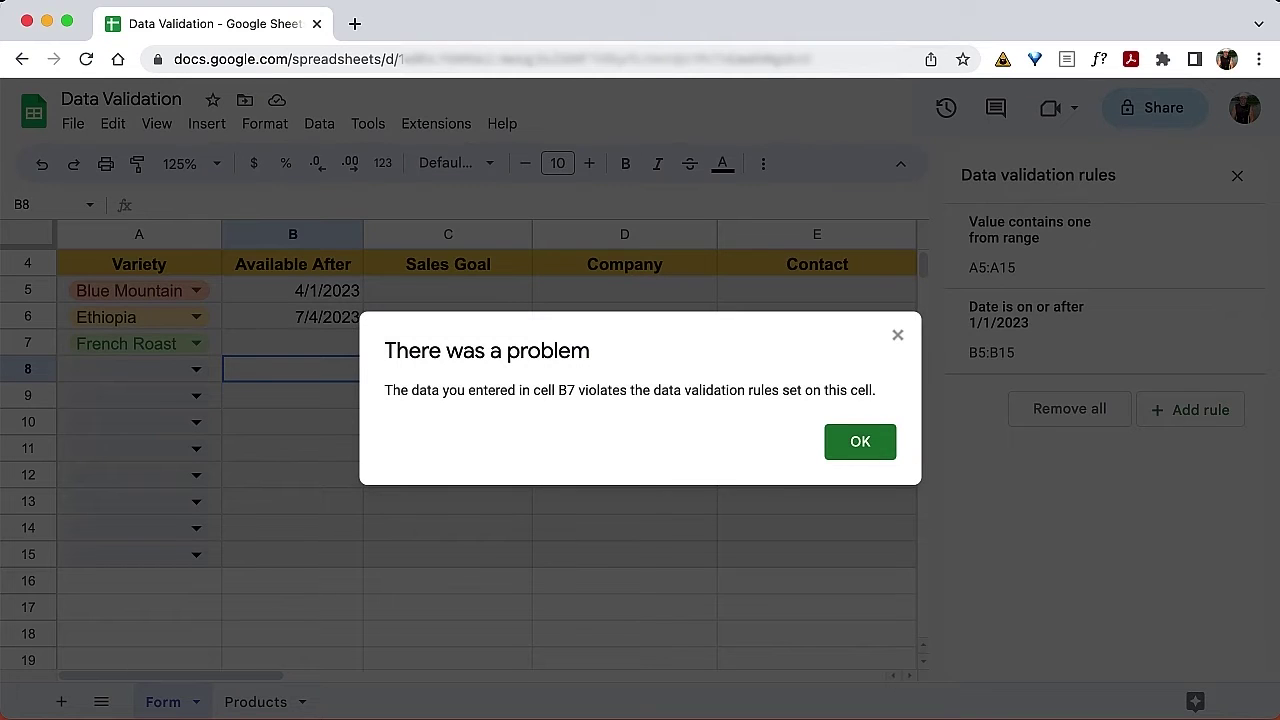
pyautogui.click(872, 450)
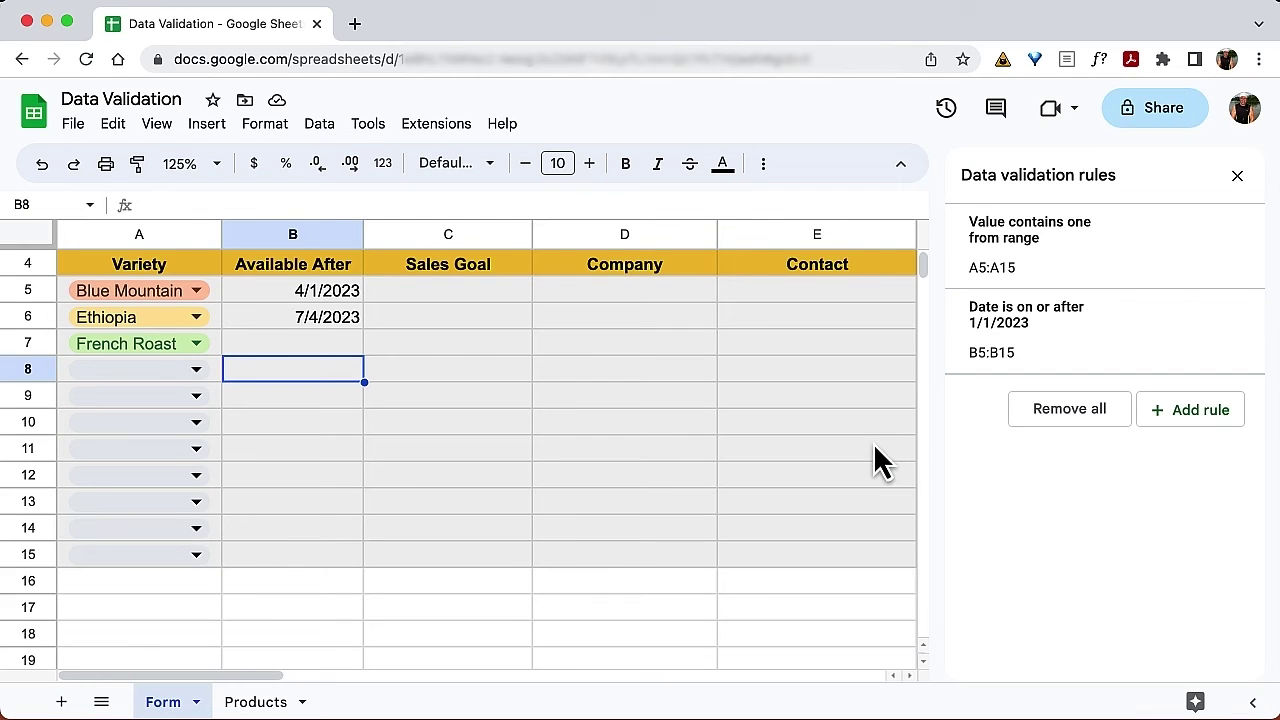
pyautogui.click(315, 340)
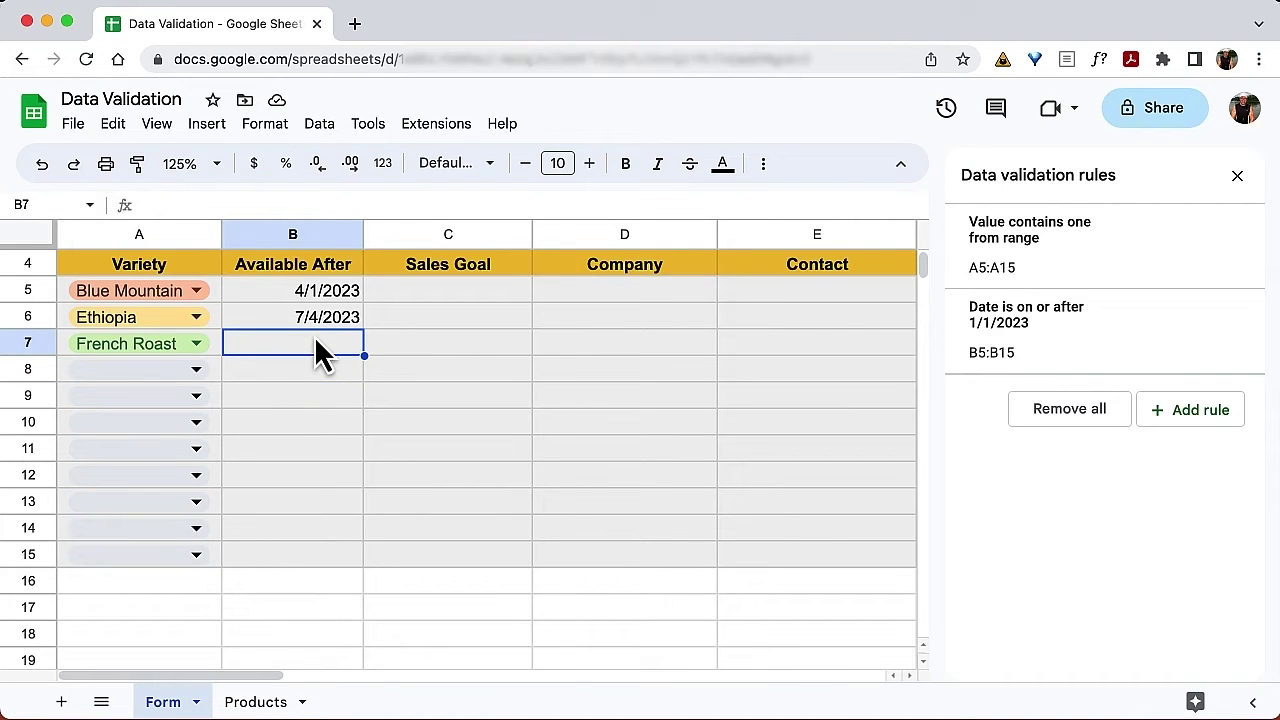
# Add a new data validation rule and apply it to the Sales Goal cells C5:C15
pyautogui.click(458, 292)
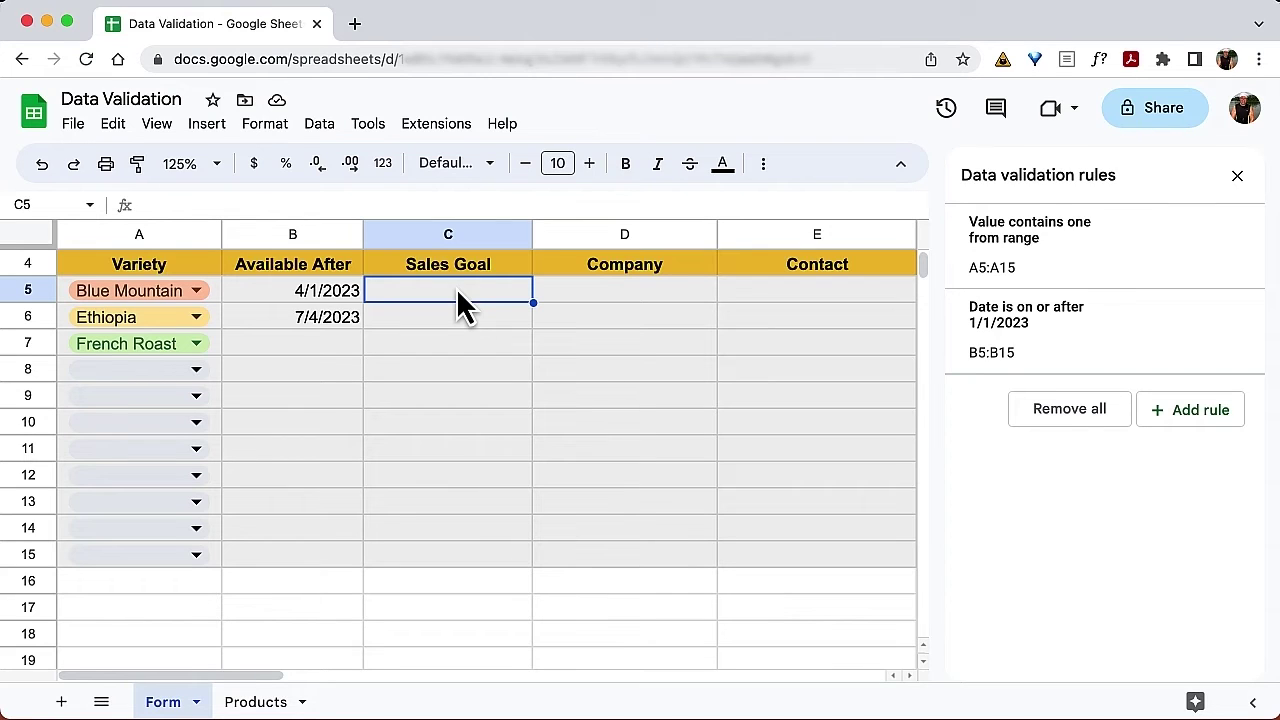
pyautogui.click(1214, 413)
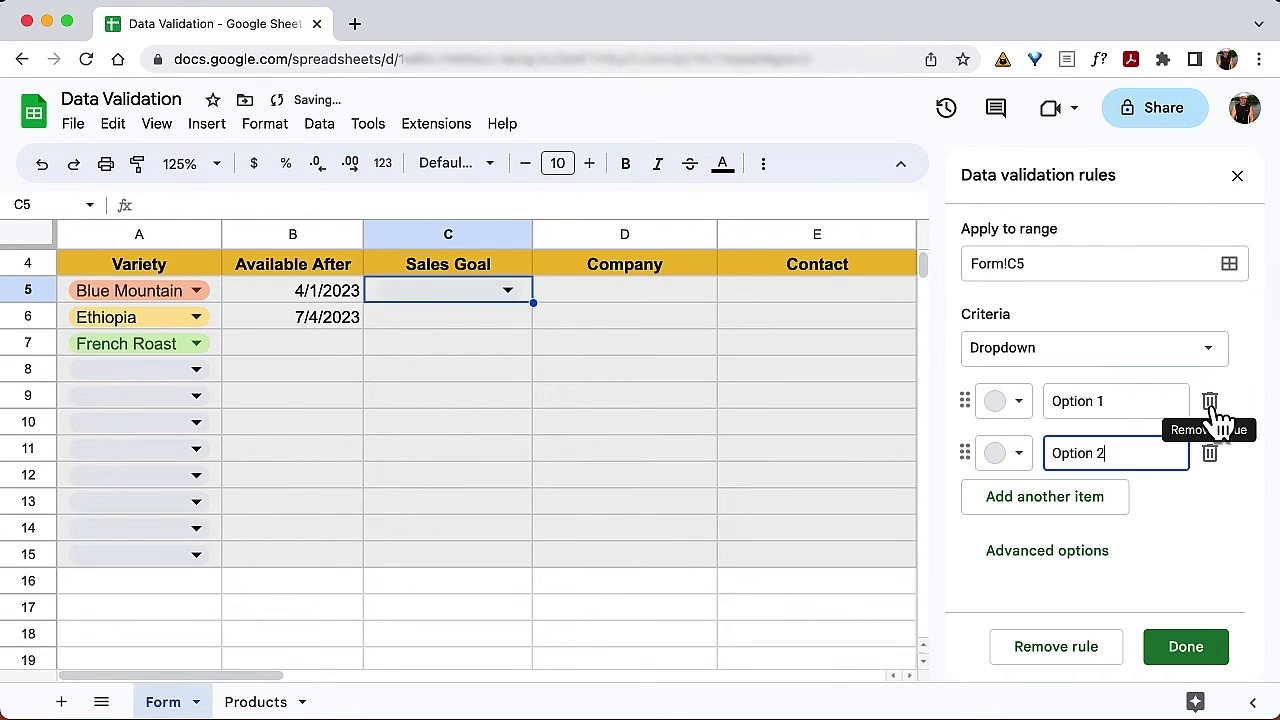
pyautogui.click(1229, 264)
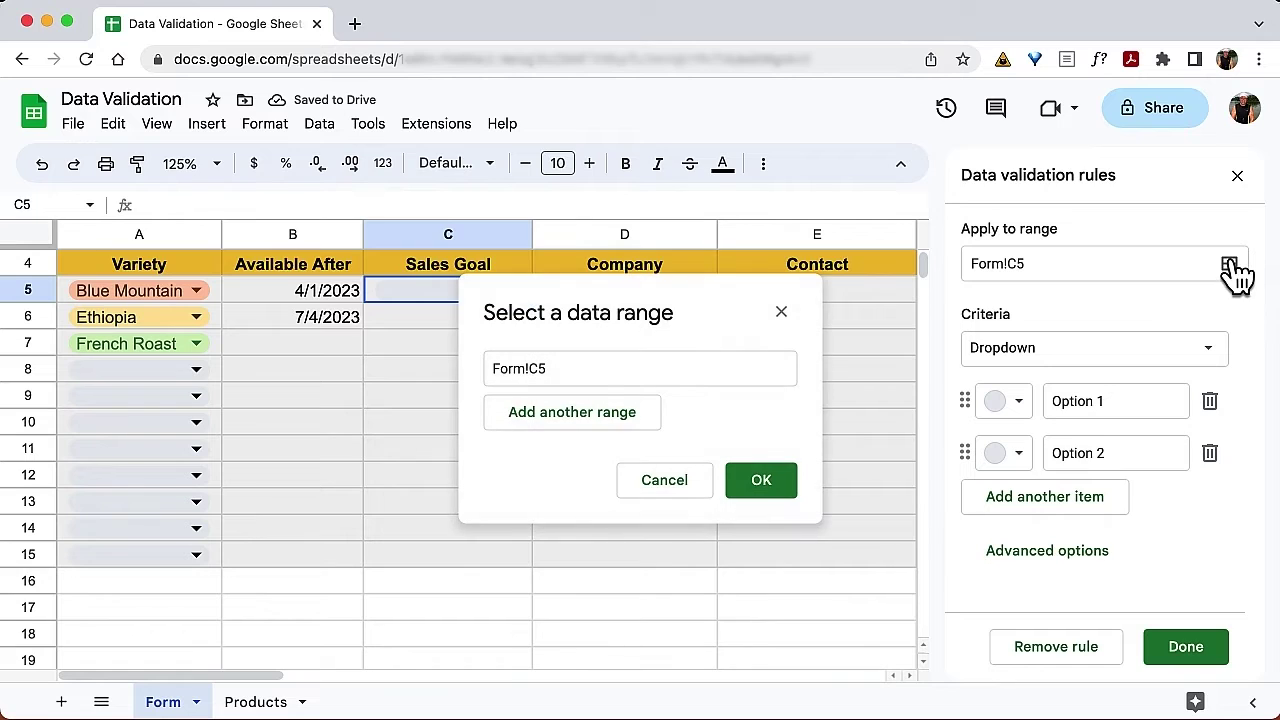
pyautogui.moveTo(579, 296); pyautogui.dragTo(703, 250)
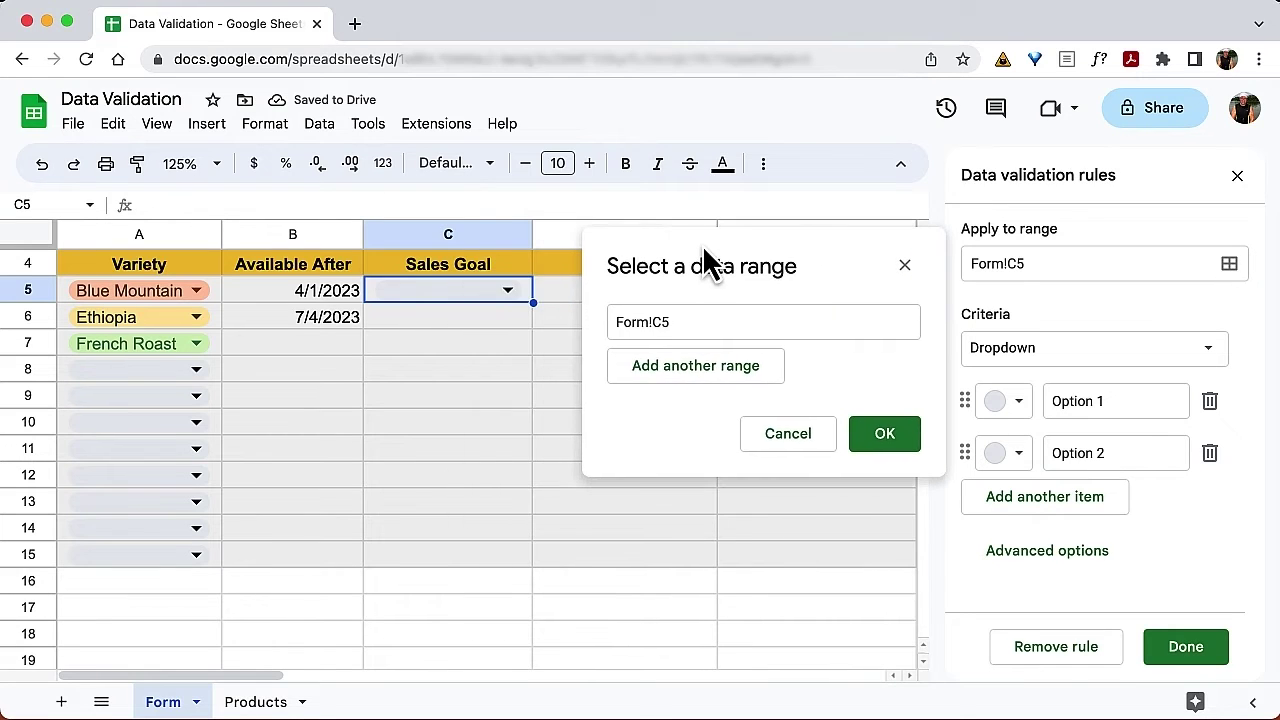
pyautogui.moveTo(377, 297); pyautogui.dragTo(411, 554)
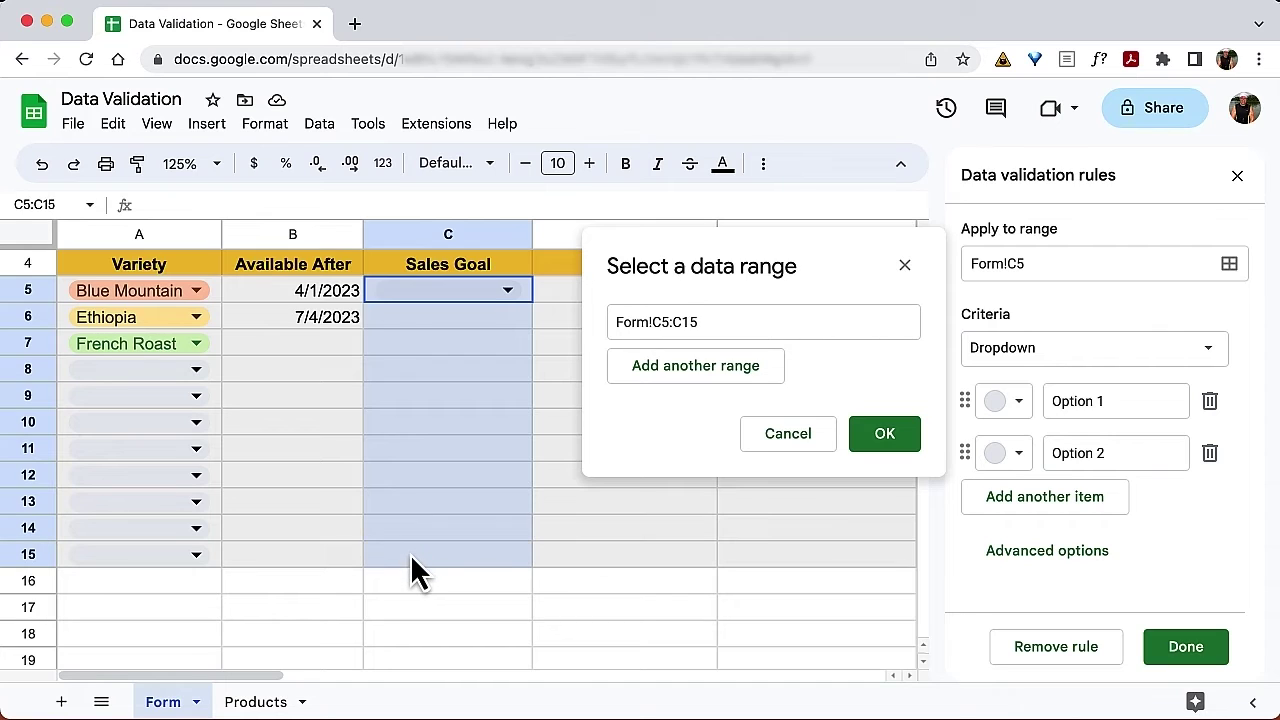
pyautogui.click(886, 438)
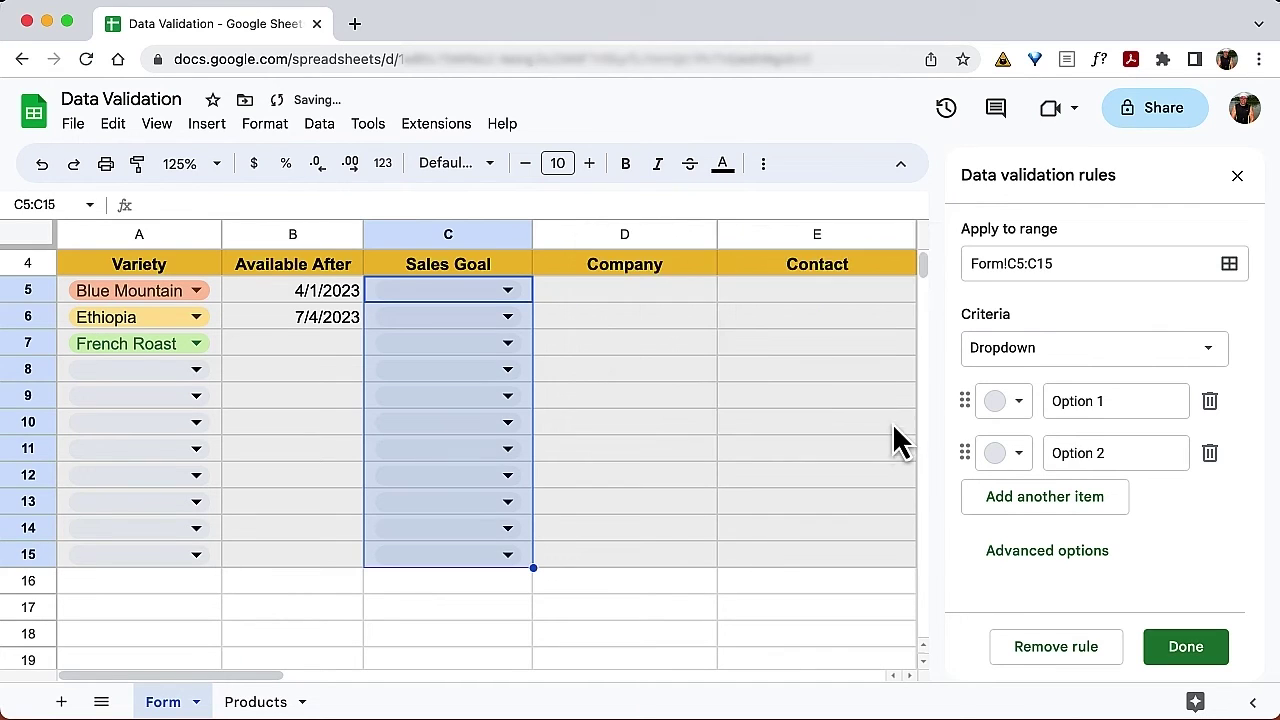
# Set the Sales Goal rule's criterion to Greater than or equal to 100
pyautogui.click(1206, 352)
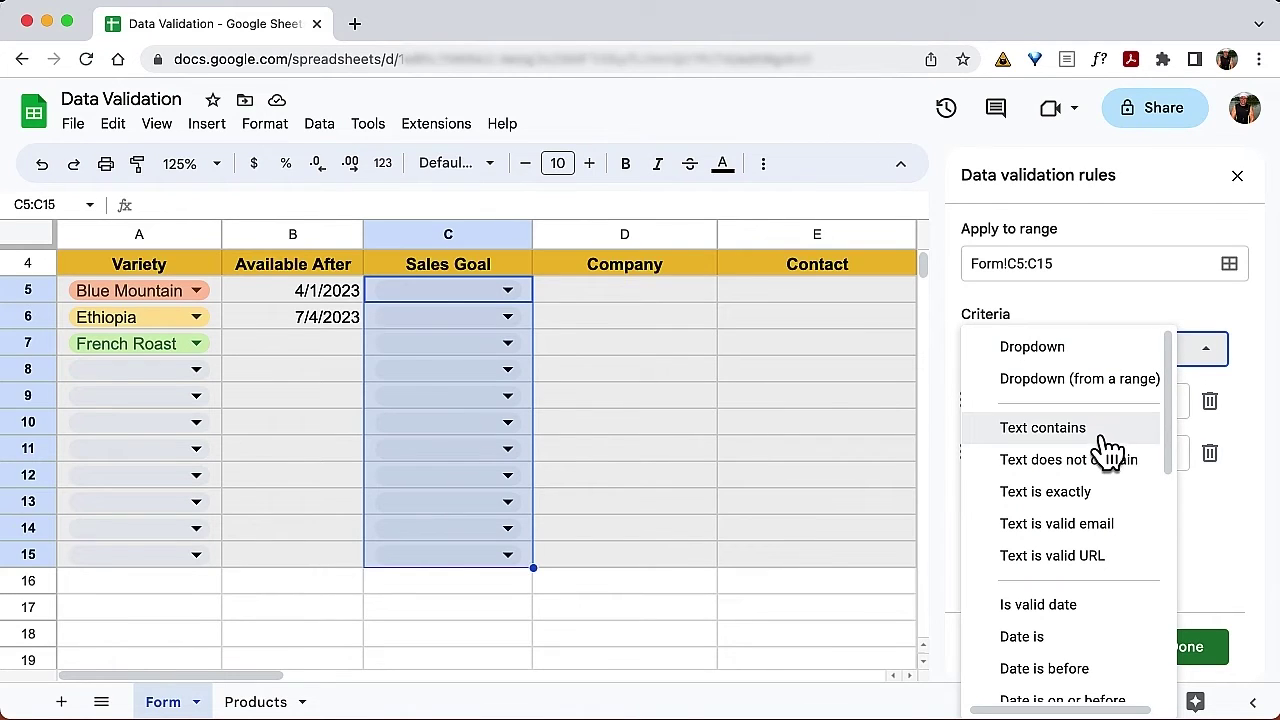
pyautogui.scroll(-4, 1113, 512)
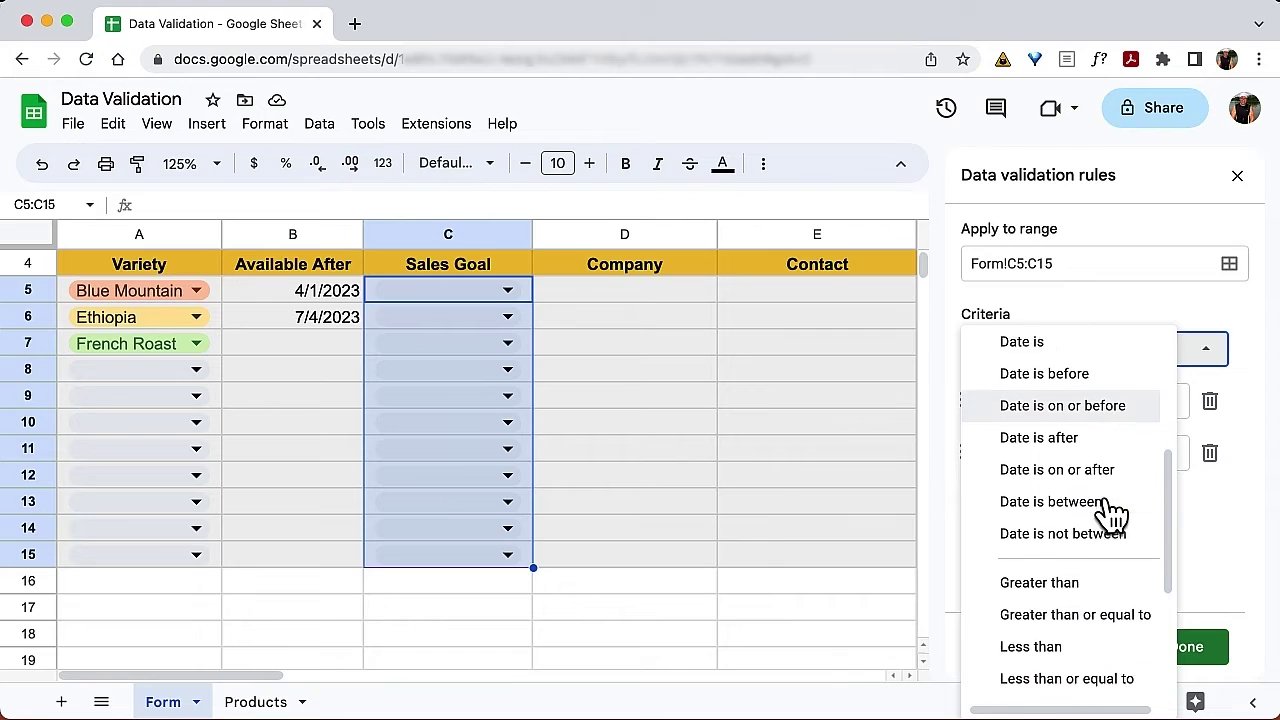
pyautogui.scroll(-2, 1110, 515)
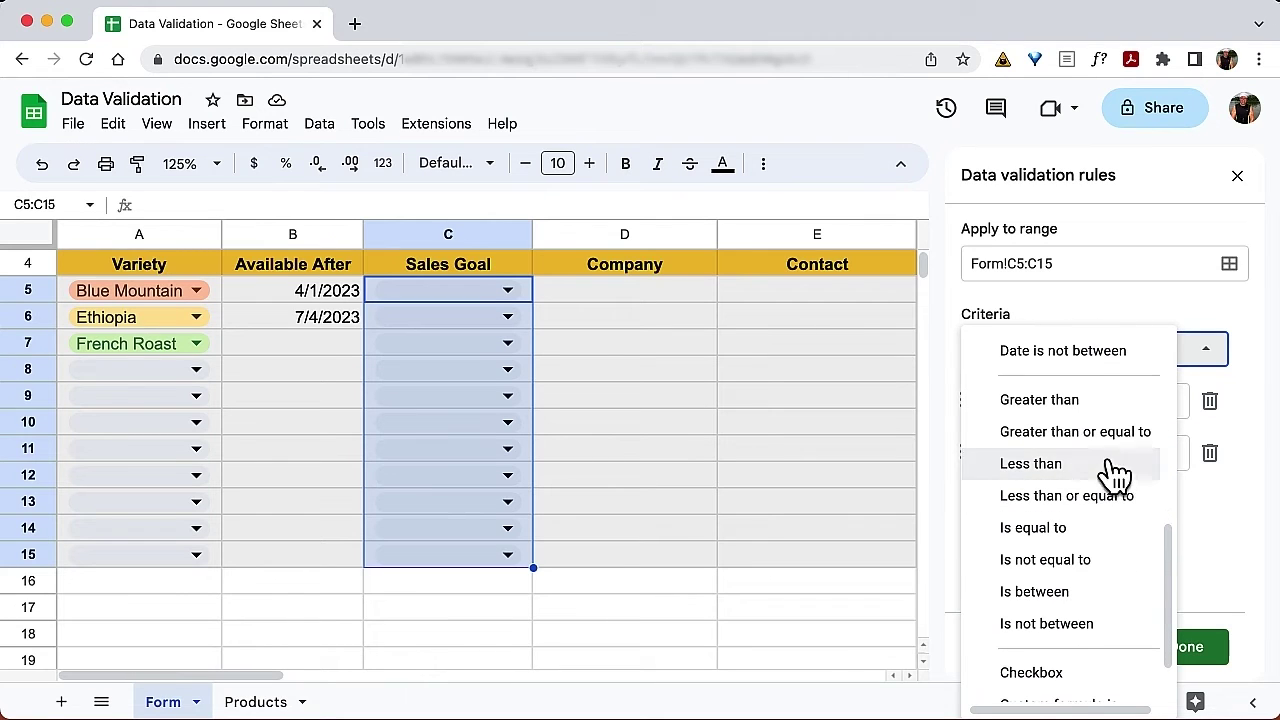
pyautogui.click(1125, 435)
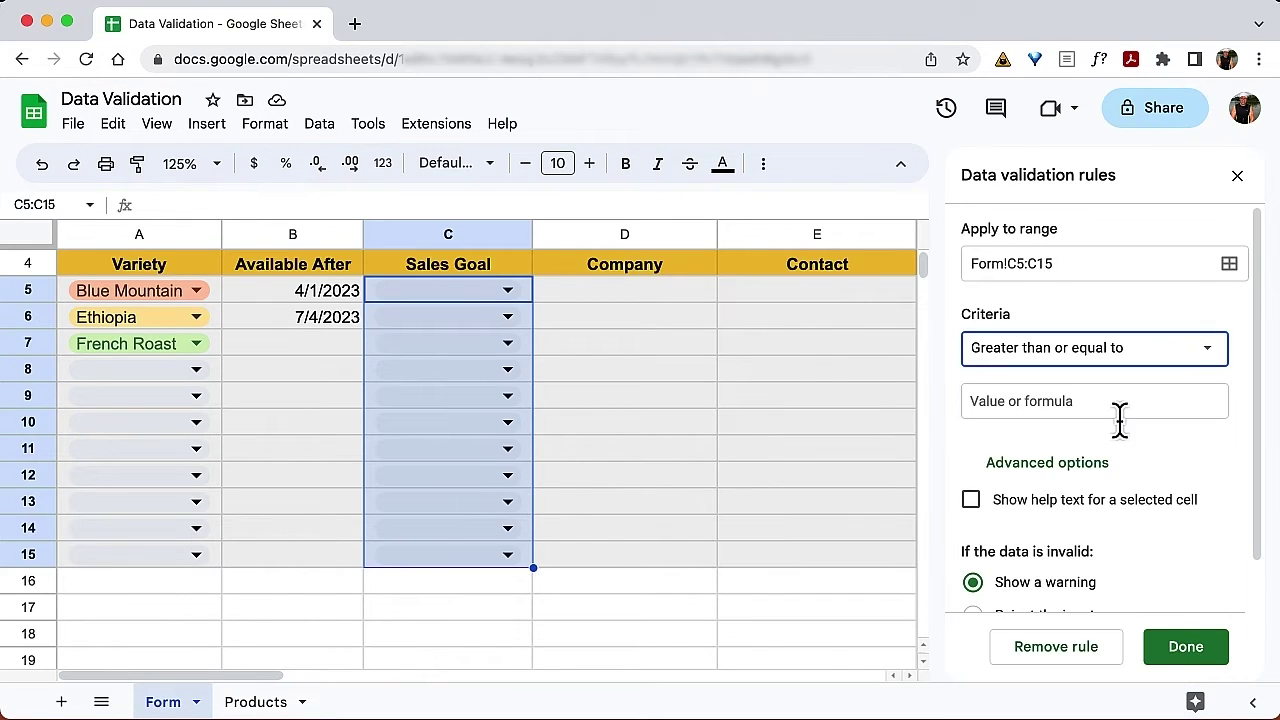
pyautogui.click(1080, 401)
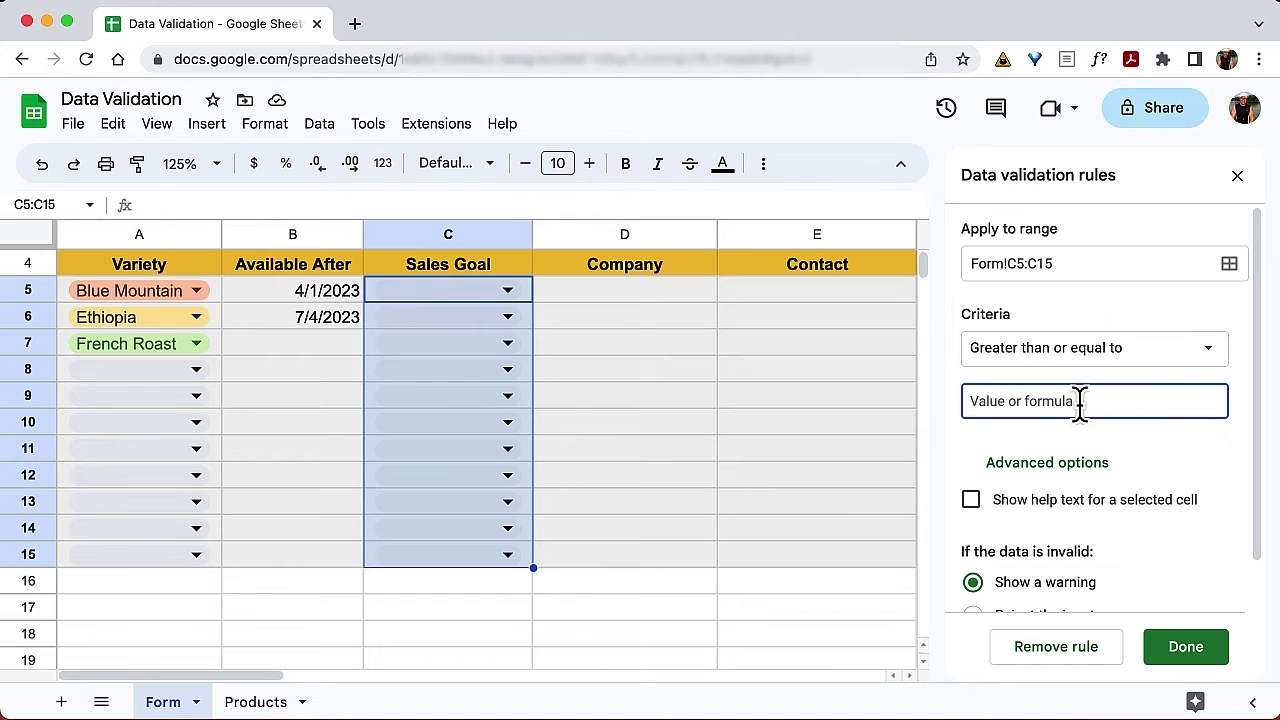
pyautogui.write('100')
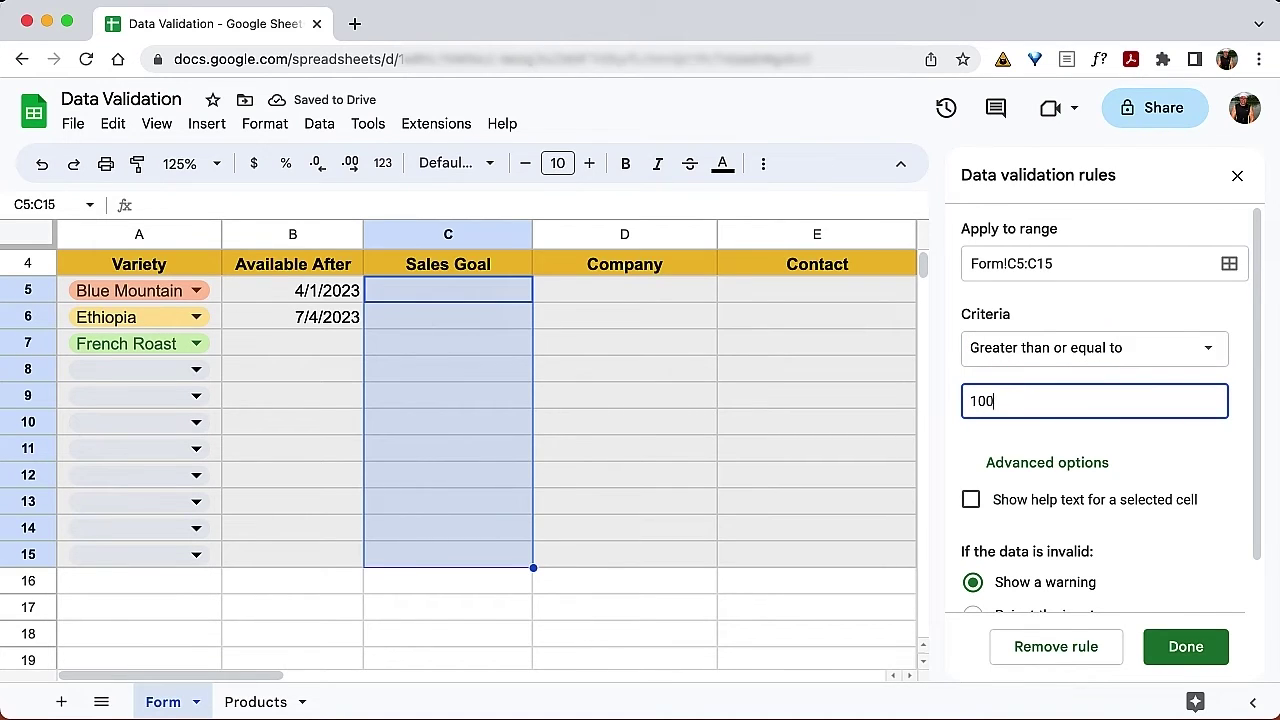
# Make the Sales Goal rule reject invalid input and save the rule
pyautogui.scroll(-1, 1186, 528)
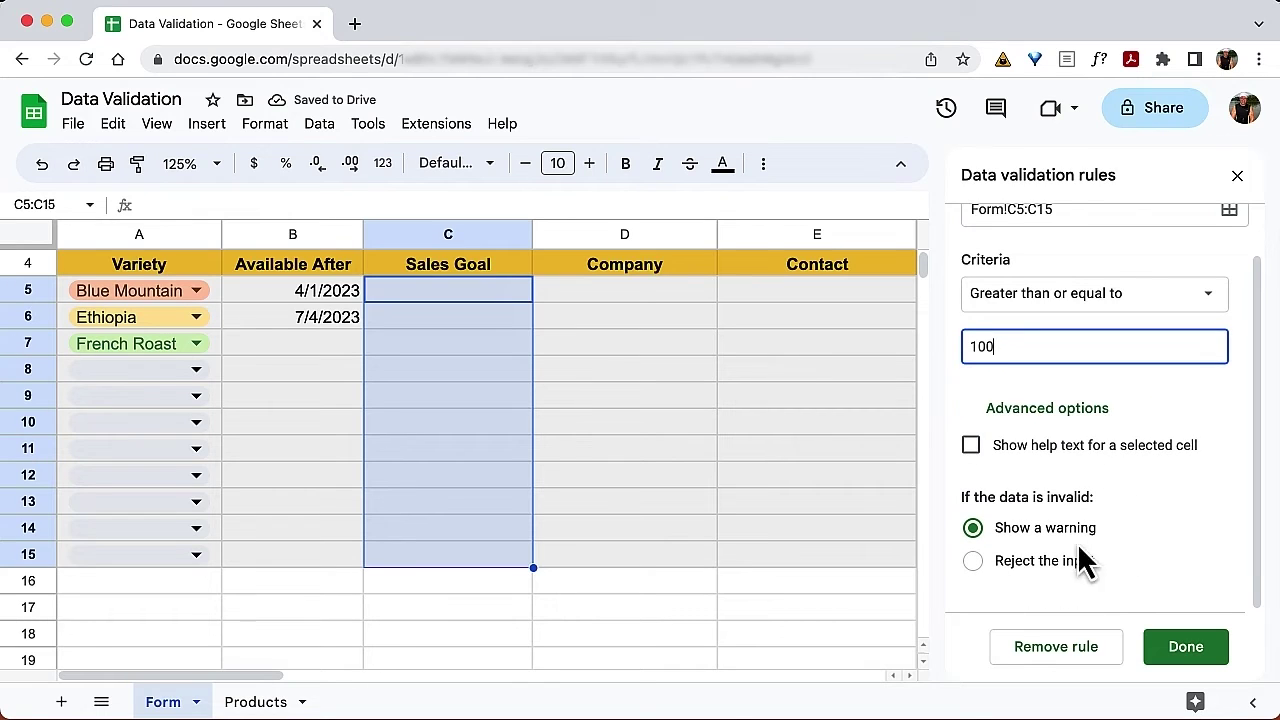
pyautogui.click(973, 562)
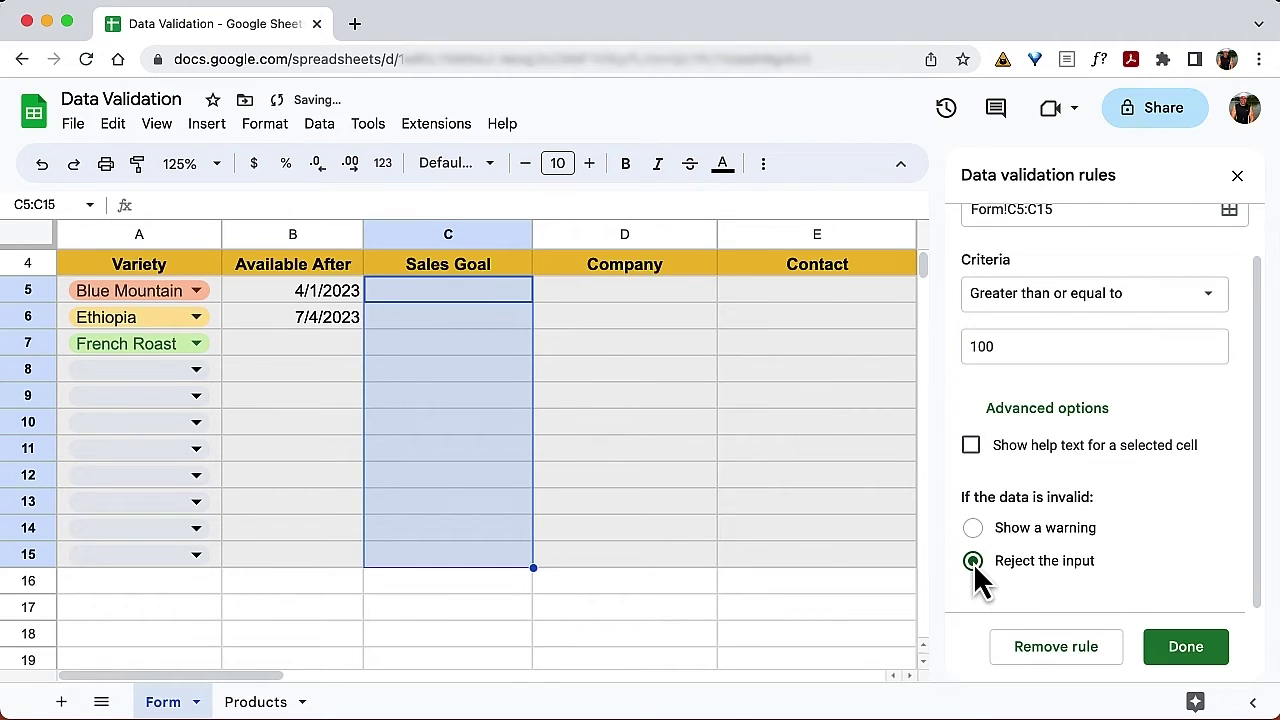
pyautogui.click(1200, 655)
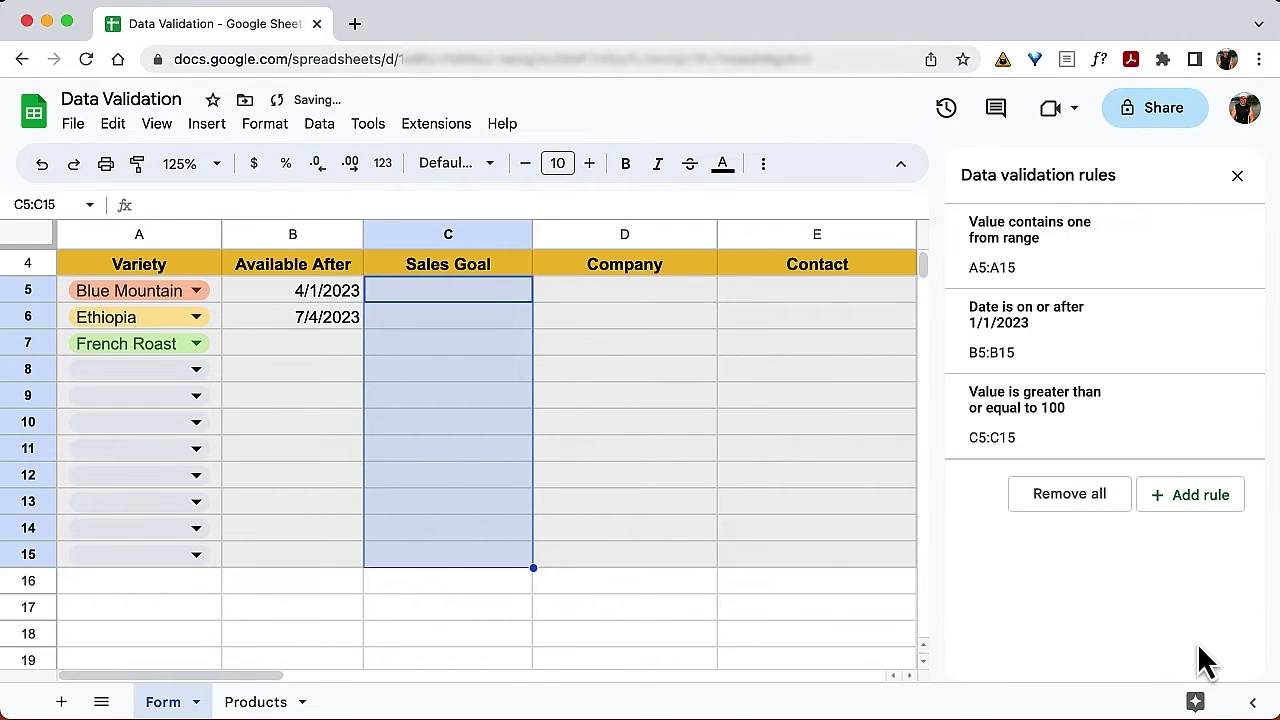
# Enter the sales goals 100 for Blue Mountain in C5 and 3000 for Ethiopia in C6
pyautogui.click(435, 292)
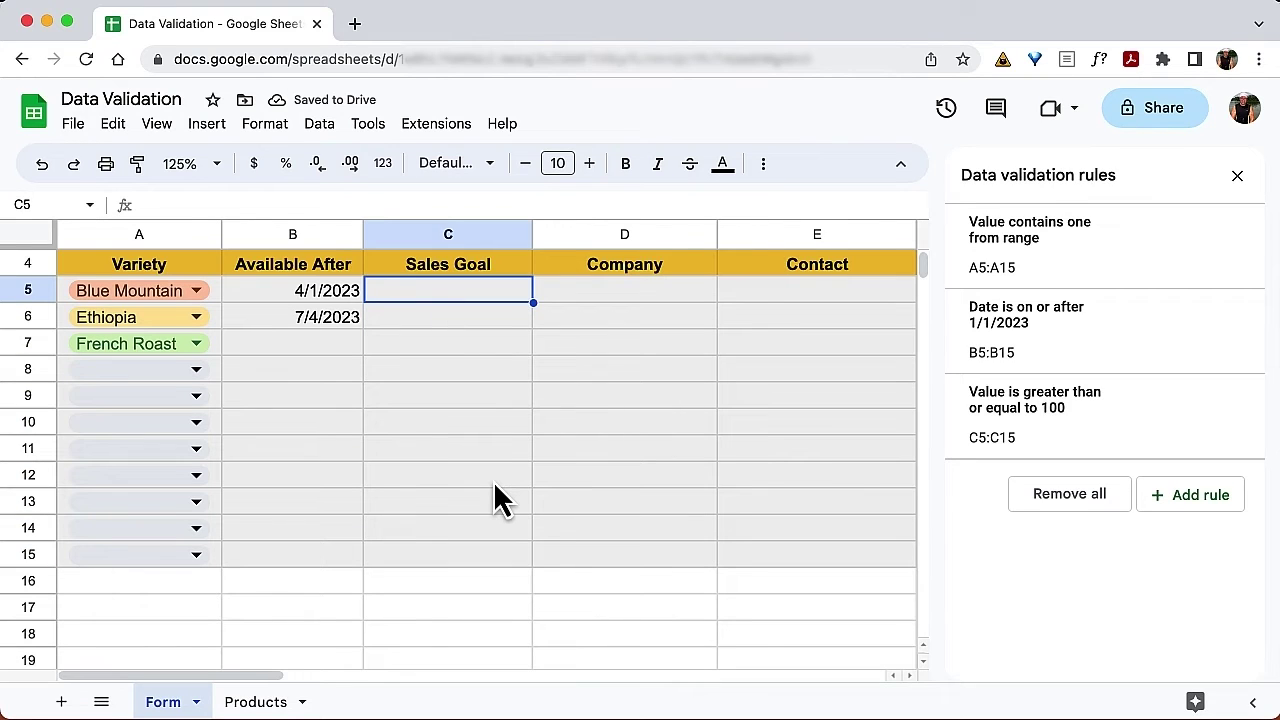
pyautogui.write('100')
pyautogui.press('Return')
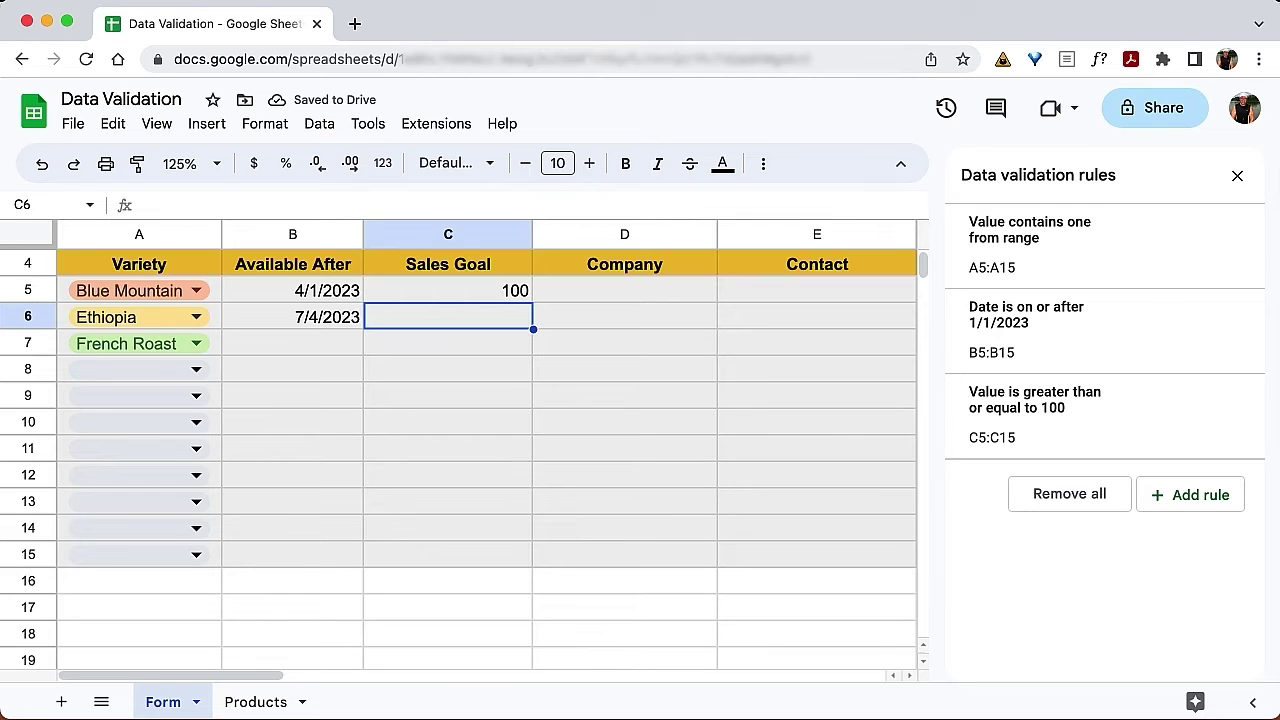
pyautogui.write('3000')
pyautogui.press('Return')
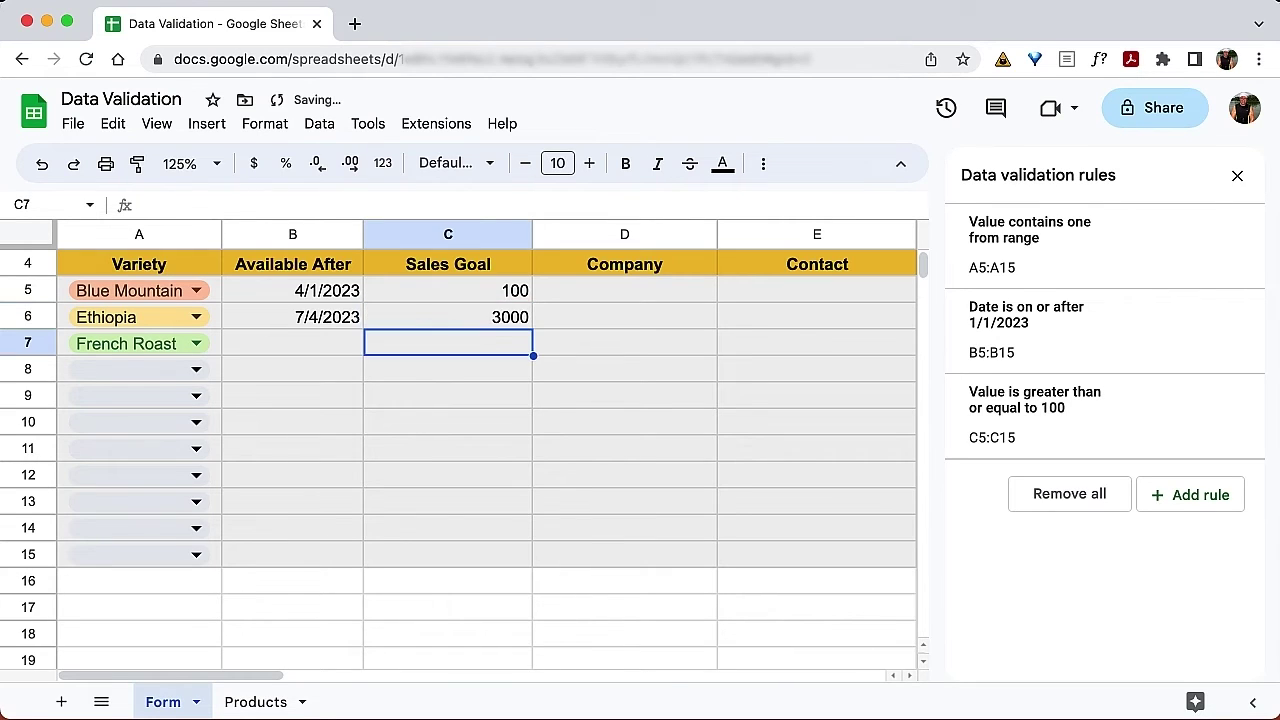
# Test the Sales Goal rule by trying to enter 50 for French Roast in C7
pyautogui.write('50')
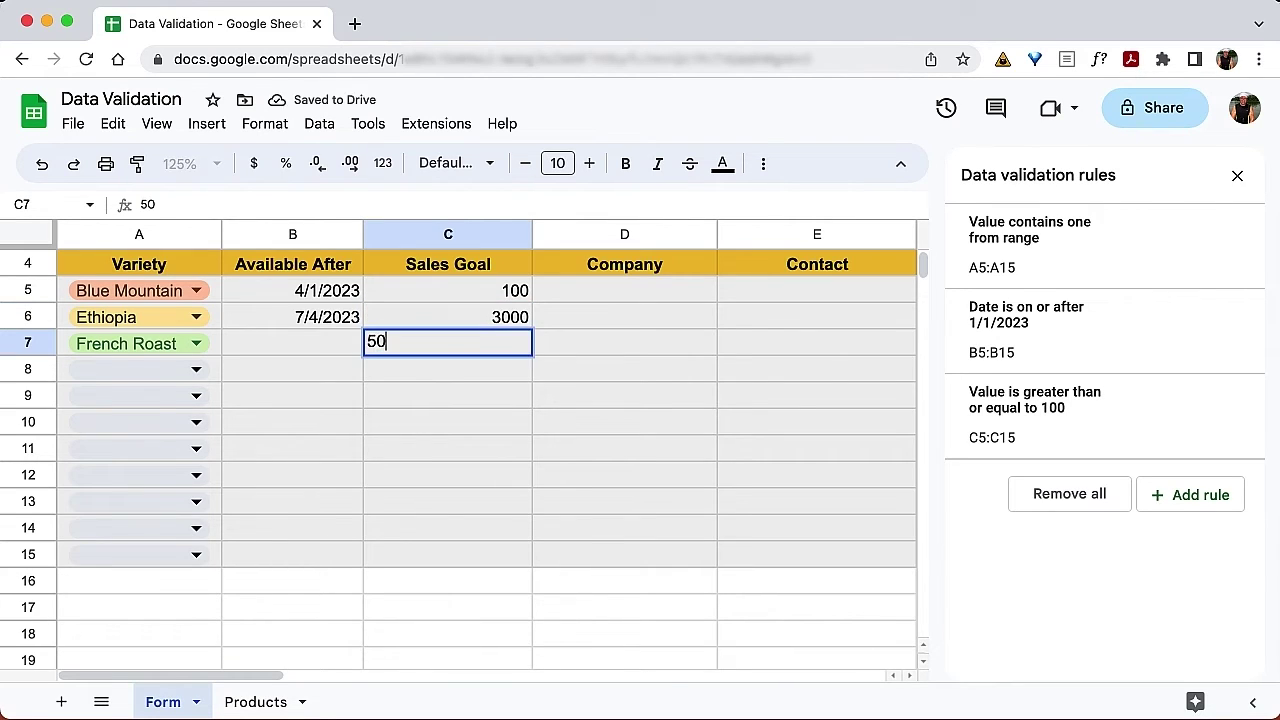
pyautogui.press('Return')
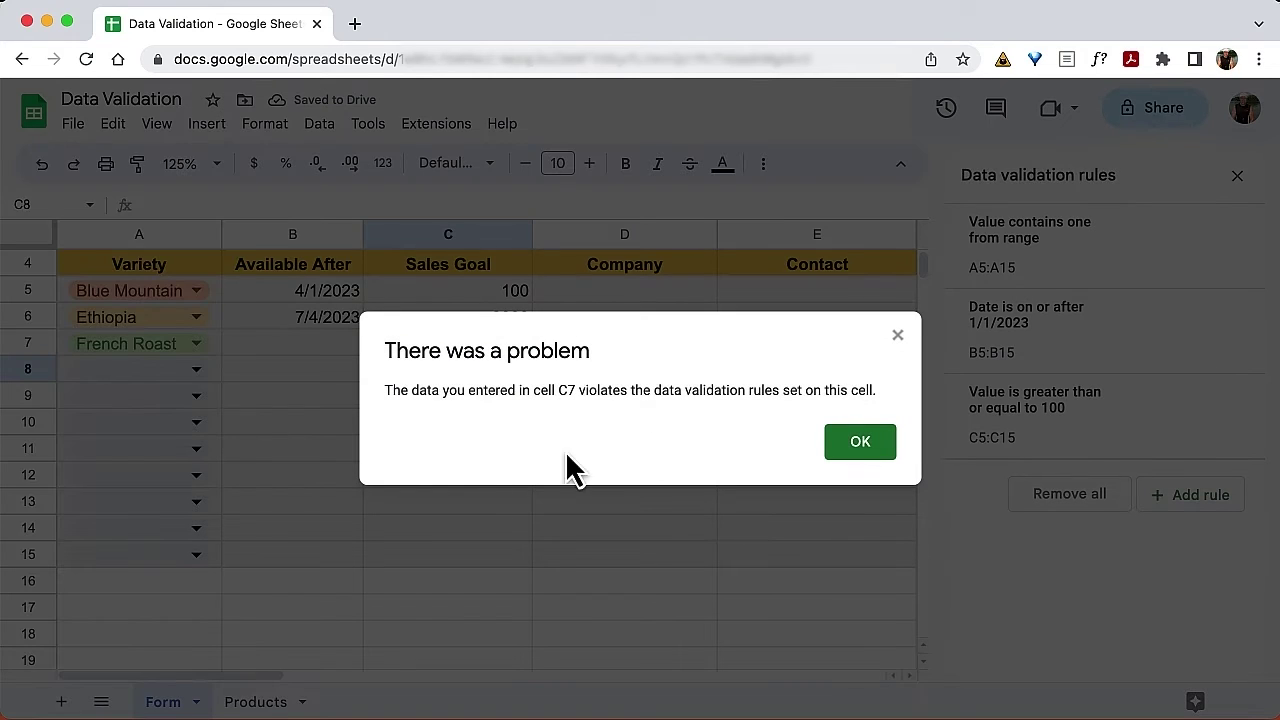
pyautogui.click(864, 450)
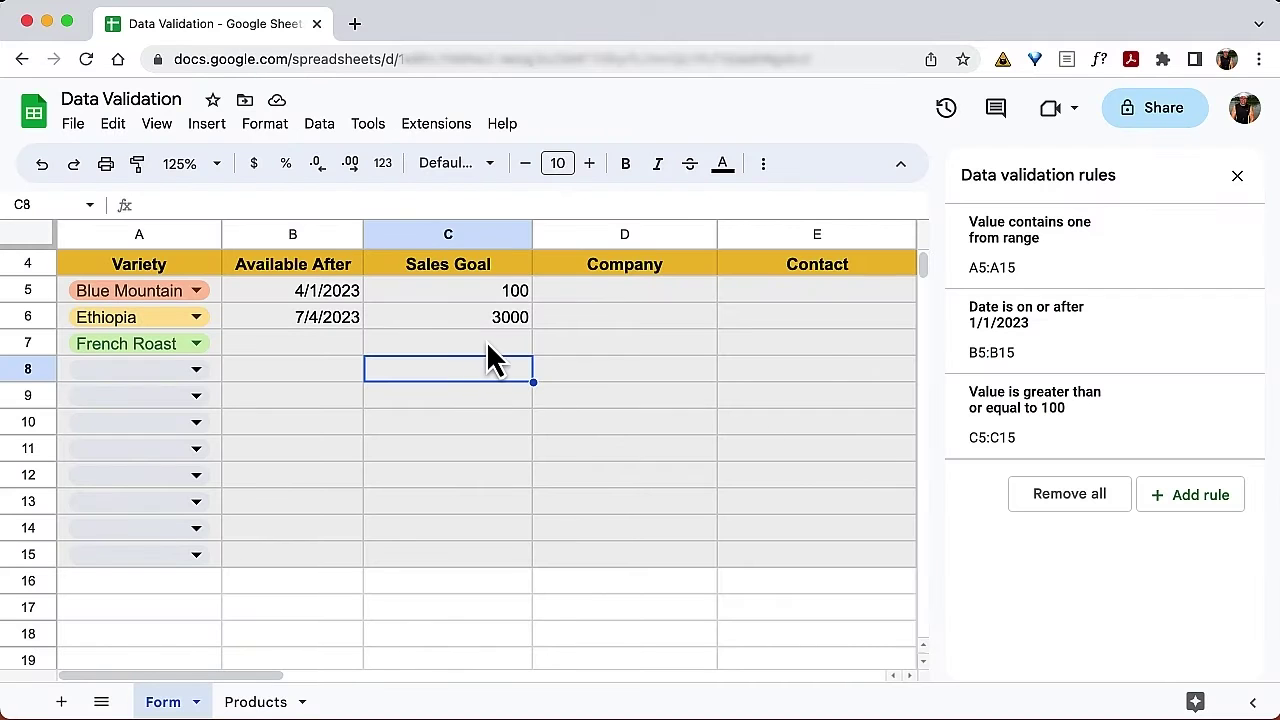
pyautogui.click(458, 340)
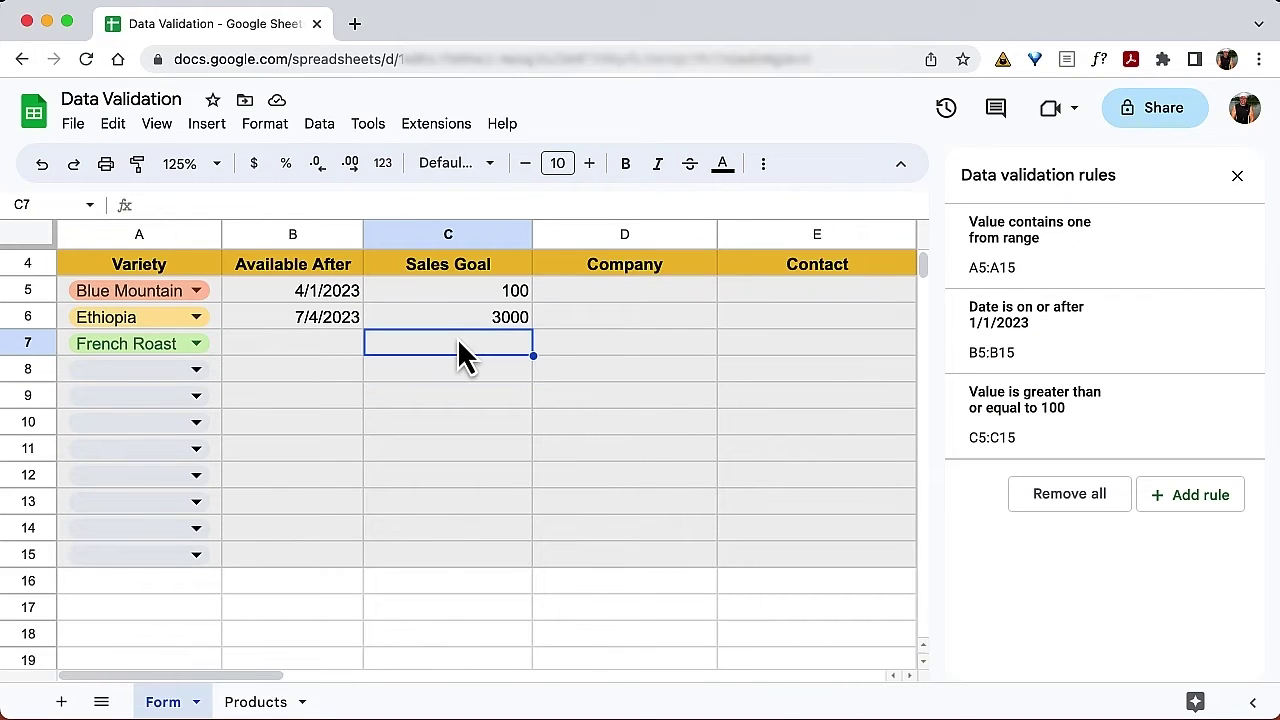
# Add a new validation rule for the Company column, applied to the range Form!D5:D15
pyautogui.click(666, 300)
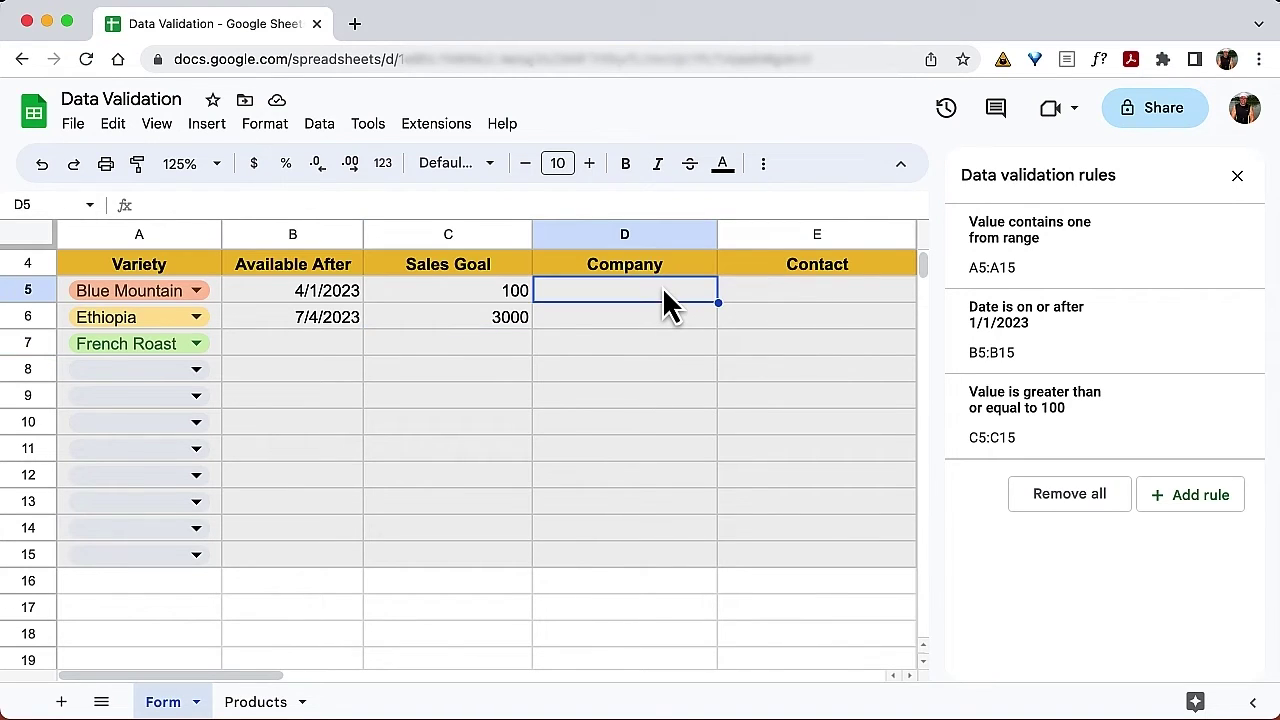
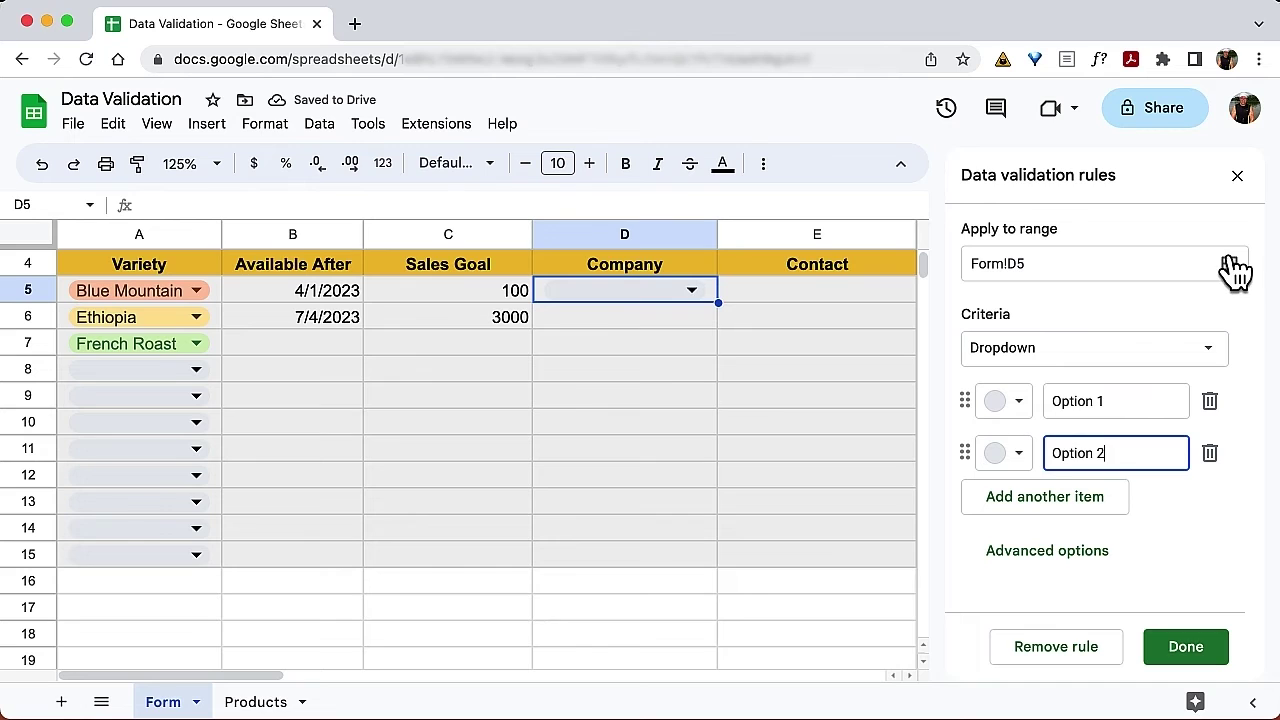
pyautogui.click(1229, 263)
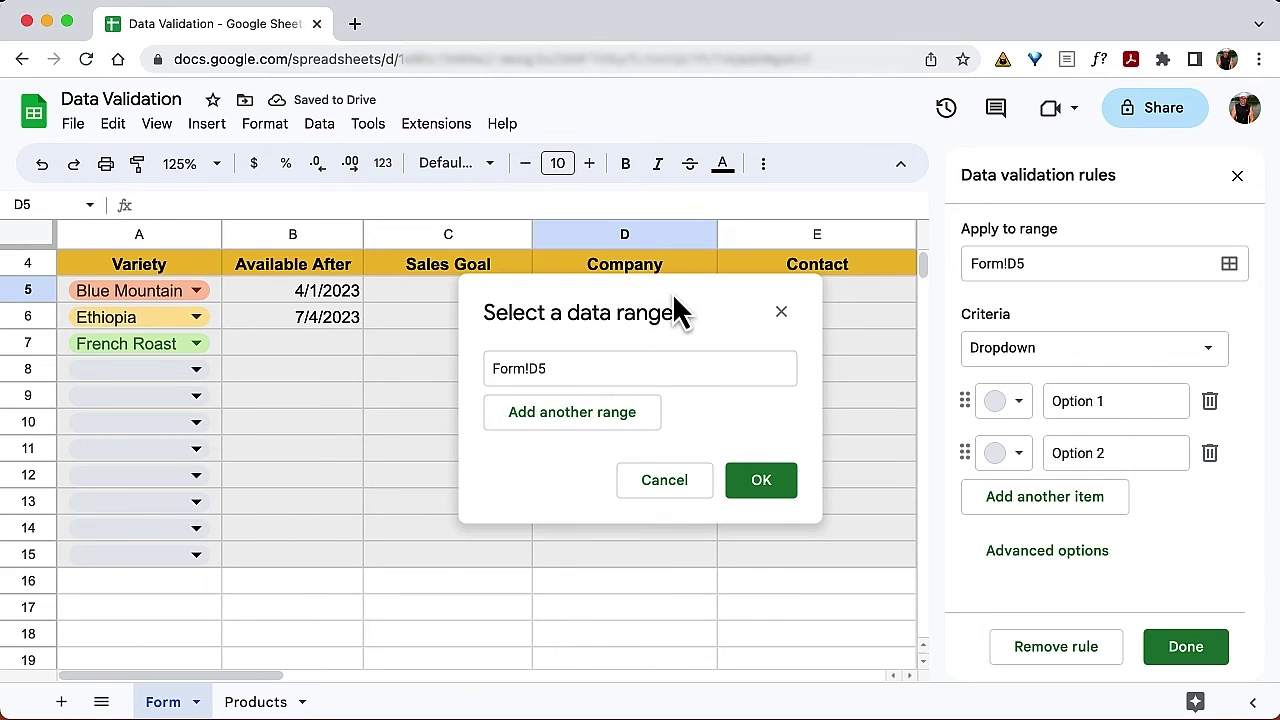
pyautogui.moveTo(677, 300); pyautogui.dragTo(236, 262)
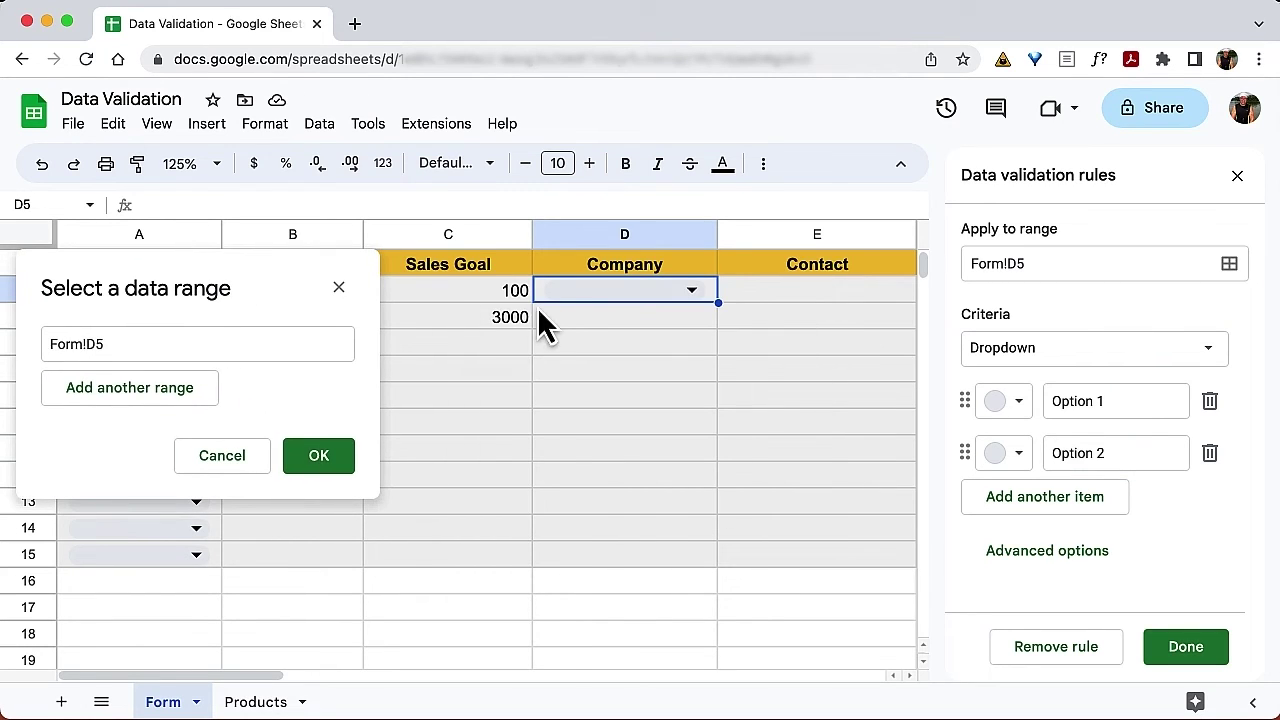
pyautogui.moveTo(541, 295); pyautogui.dragTo(590, 555)
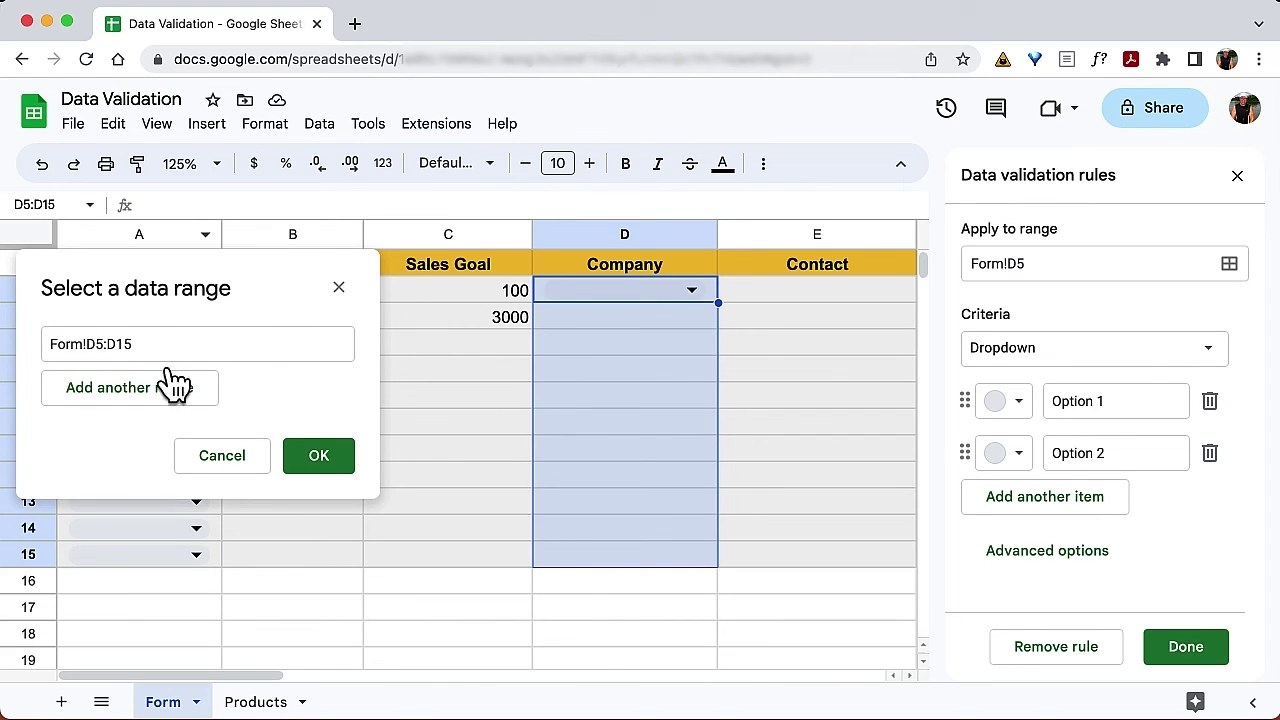
pyautogui.click(320, 457)
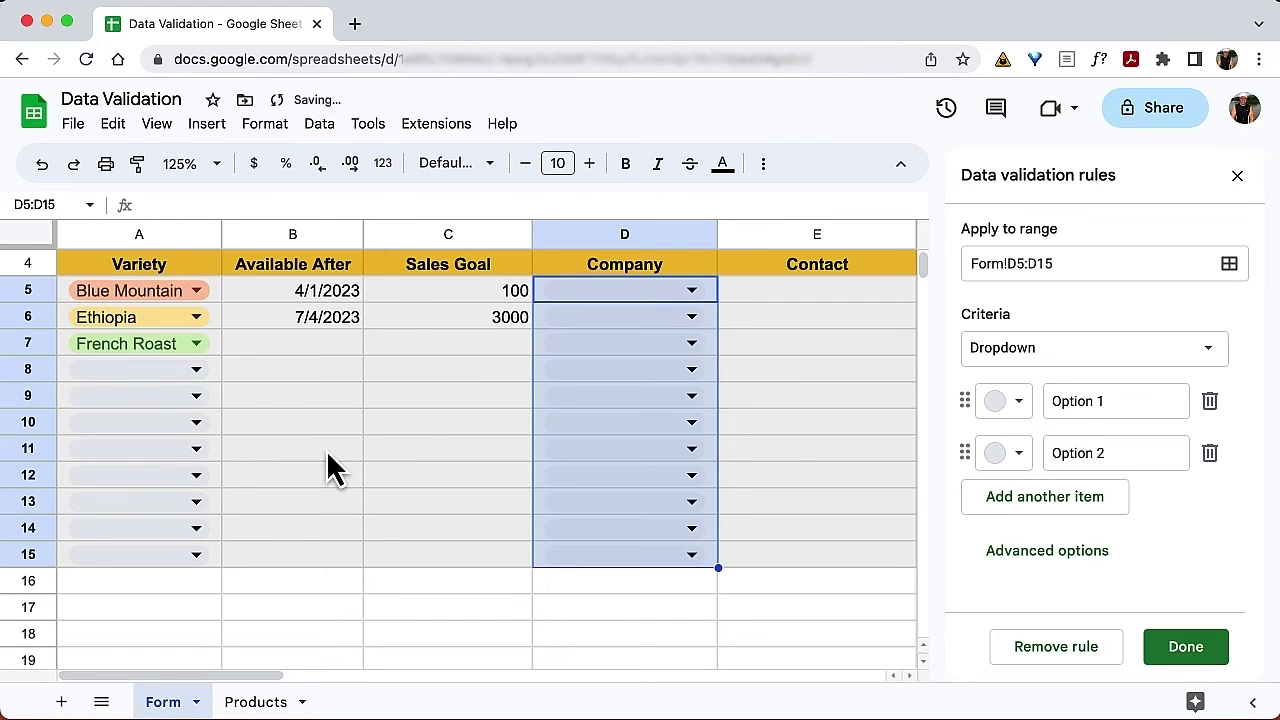
# Set the Company rule's criterion to Custom formula is
pyautogui.click(1220, 355)
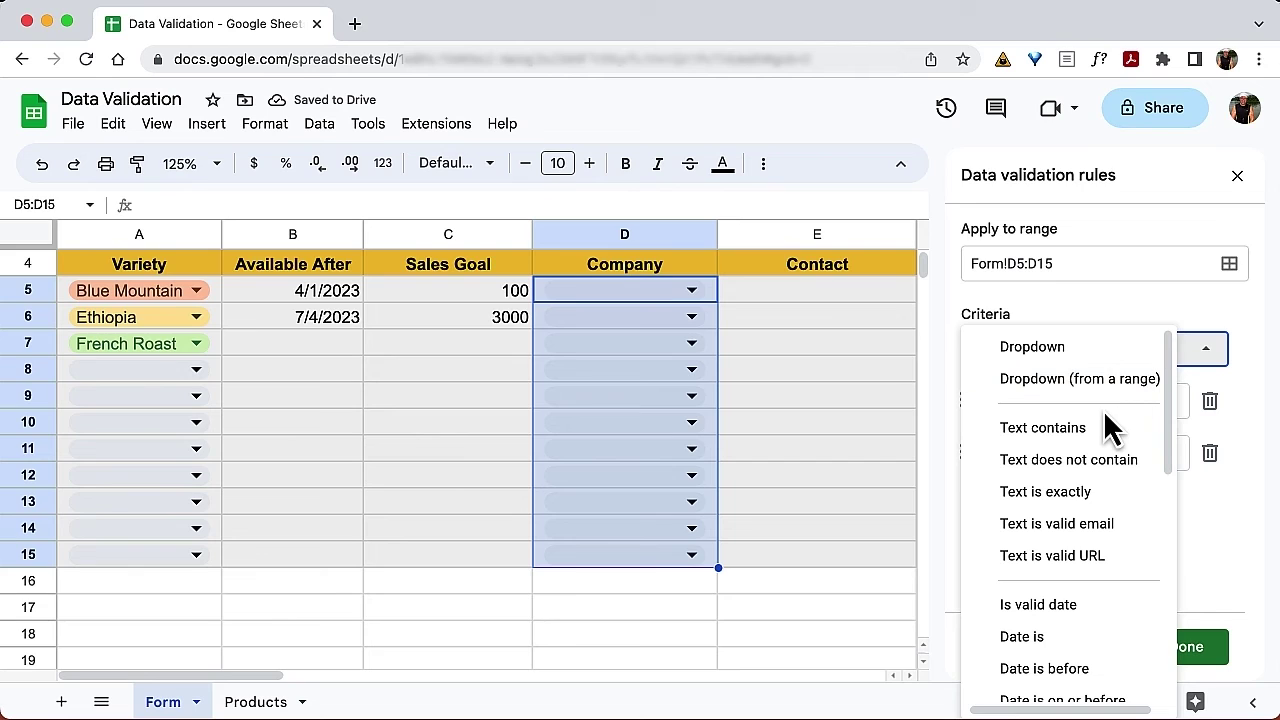
pyautogui.scroll(-5, 1108, 460)
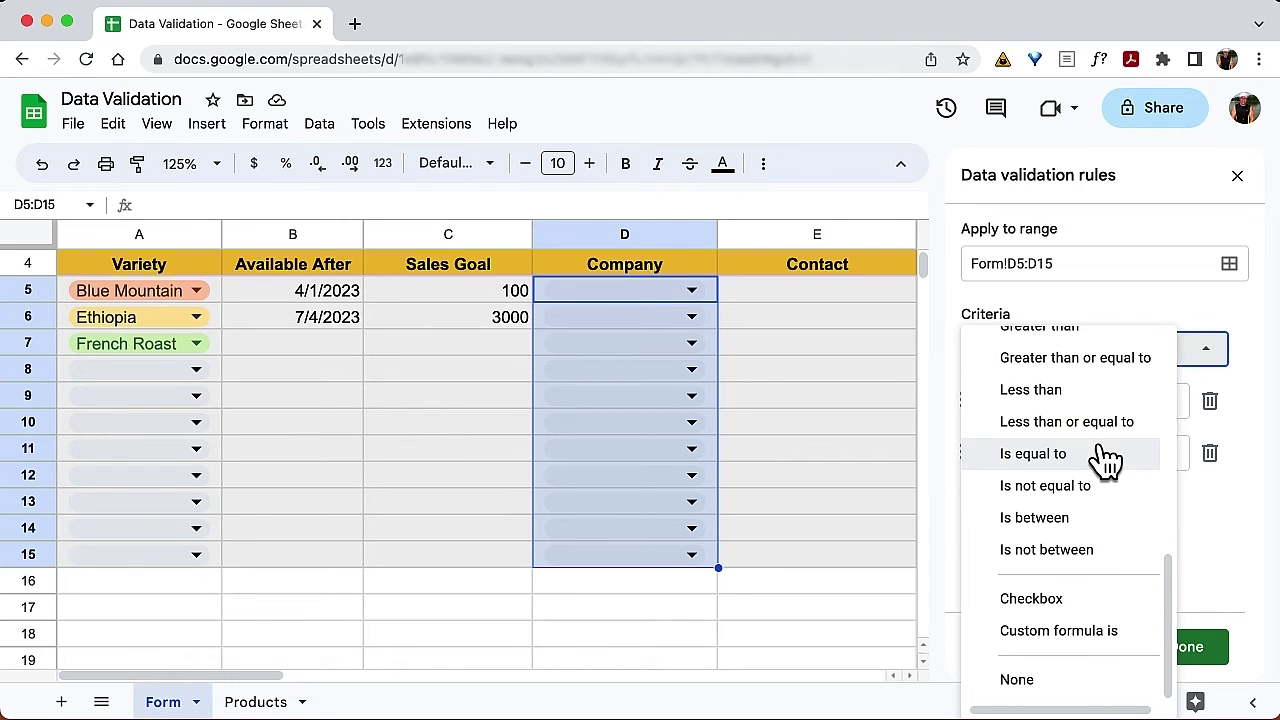
pyautogui.click(1118, 630)
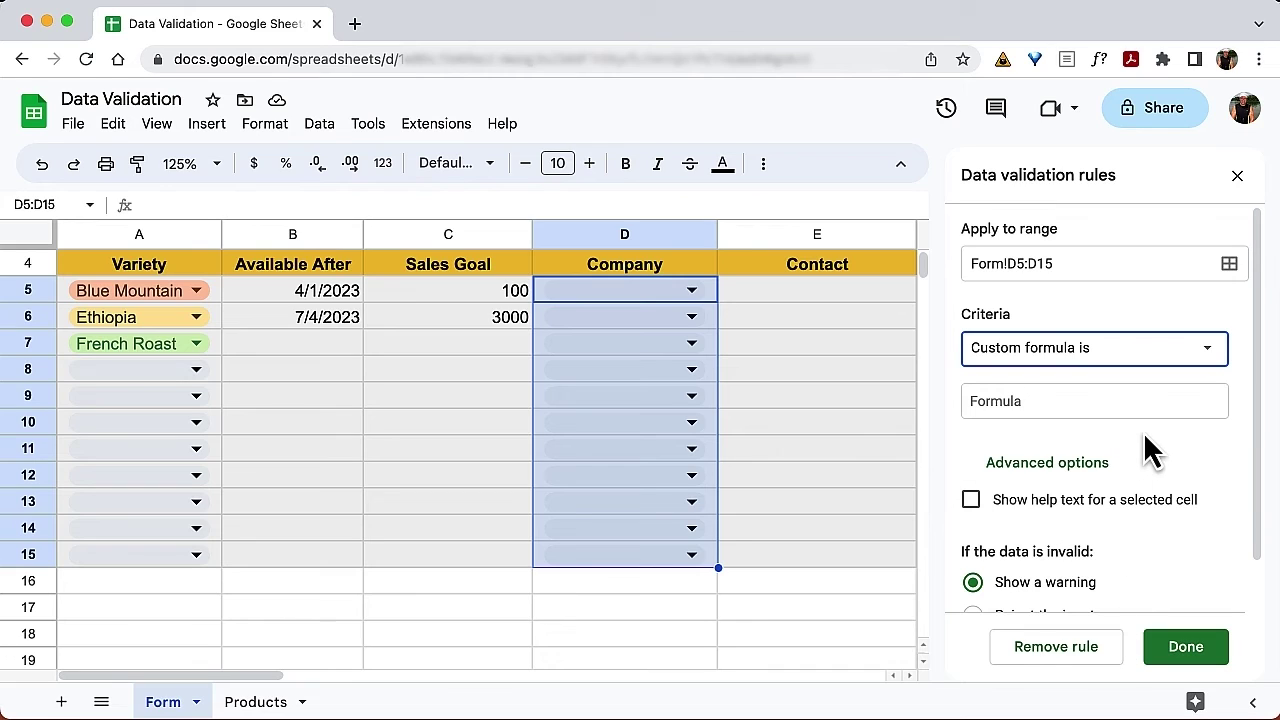
# Enter the Company rule's formula =and(isbetween(len(D5),2,20), istext(D5)) to allow only text of 2 to 20 characters
pyautogui.click(1075, 402)
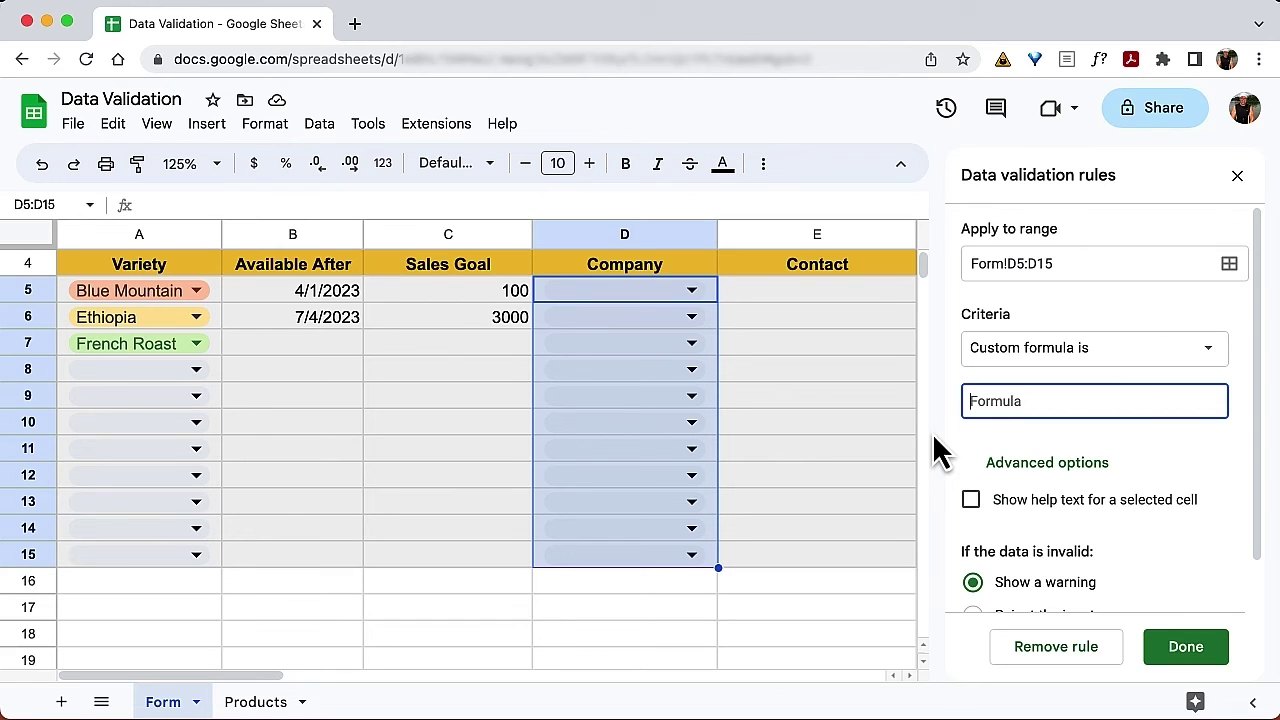
pyautogui.write('=and')
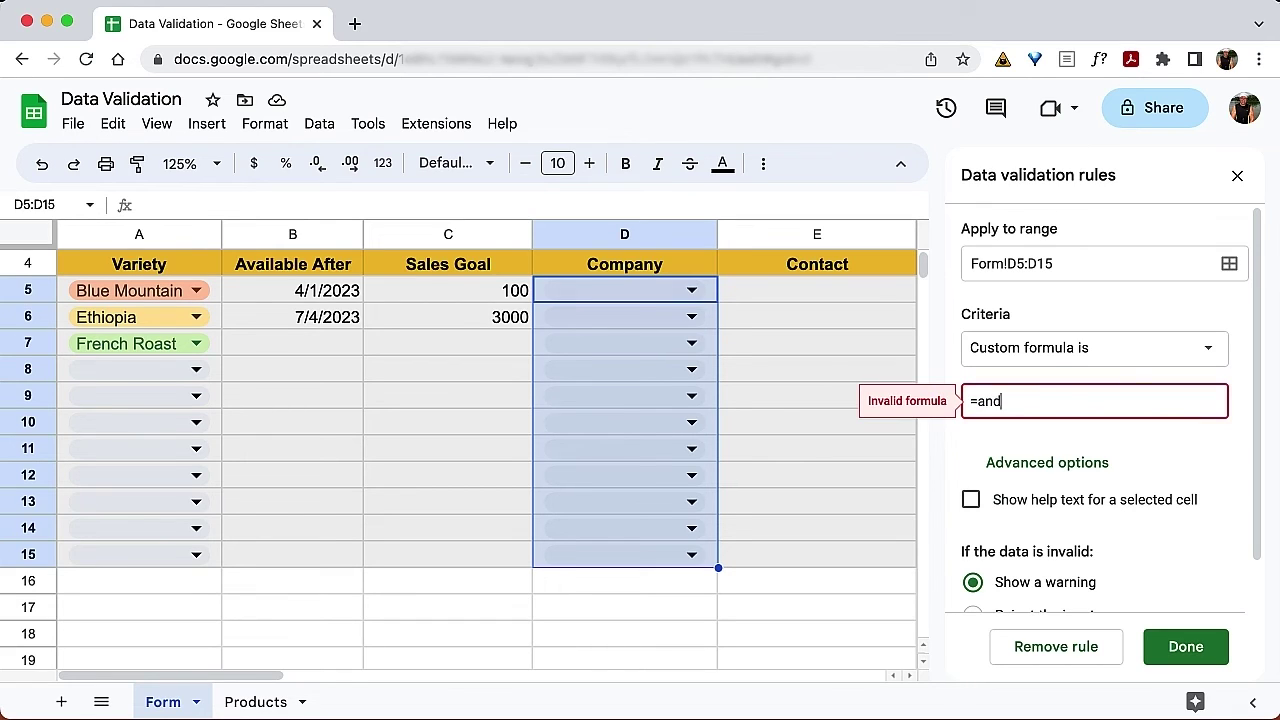
pyautogui.write('(')
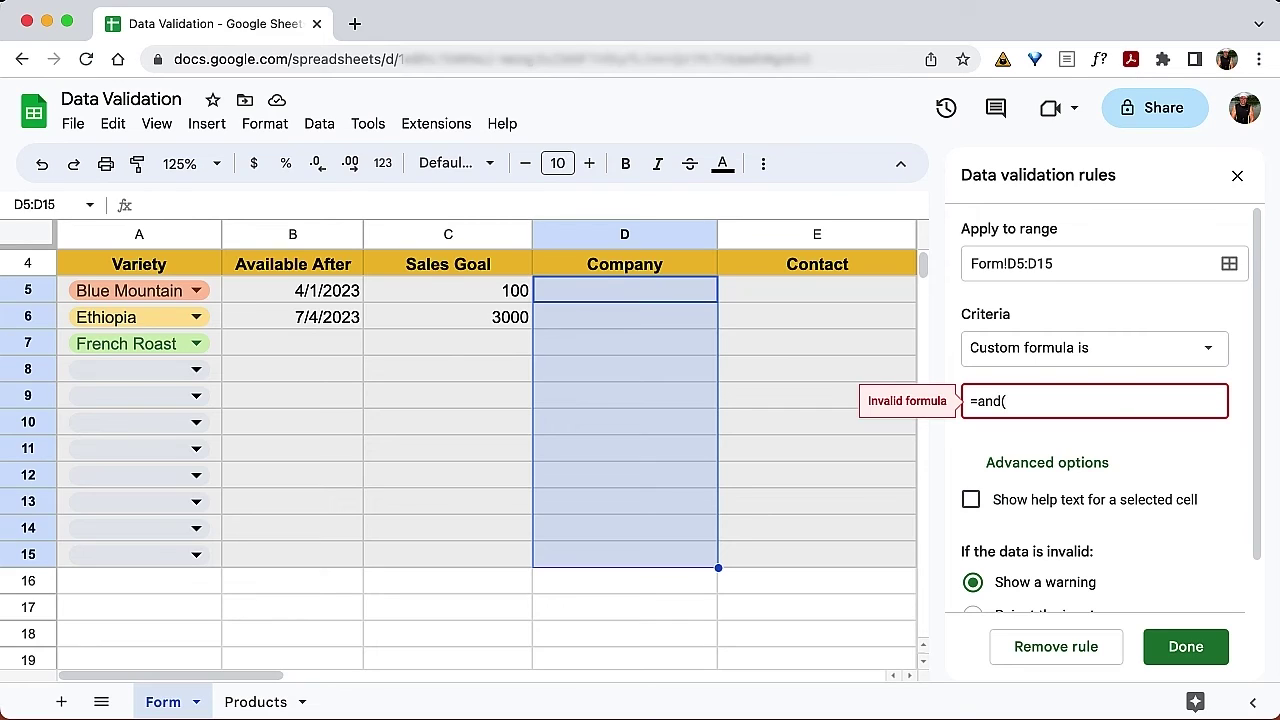
pyautogui.write('isbetween(len')
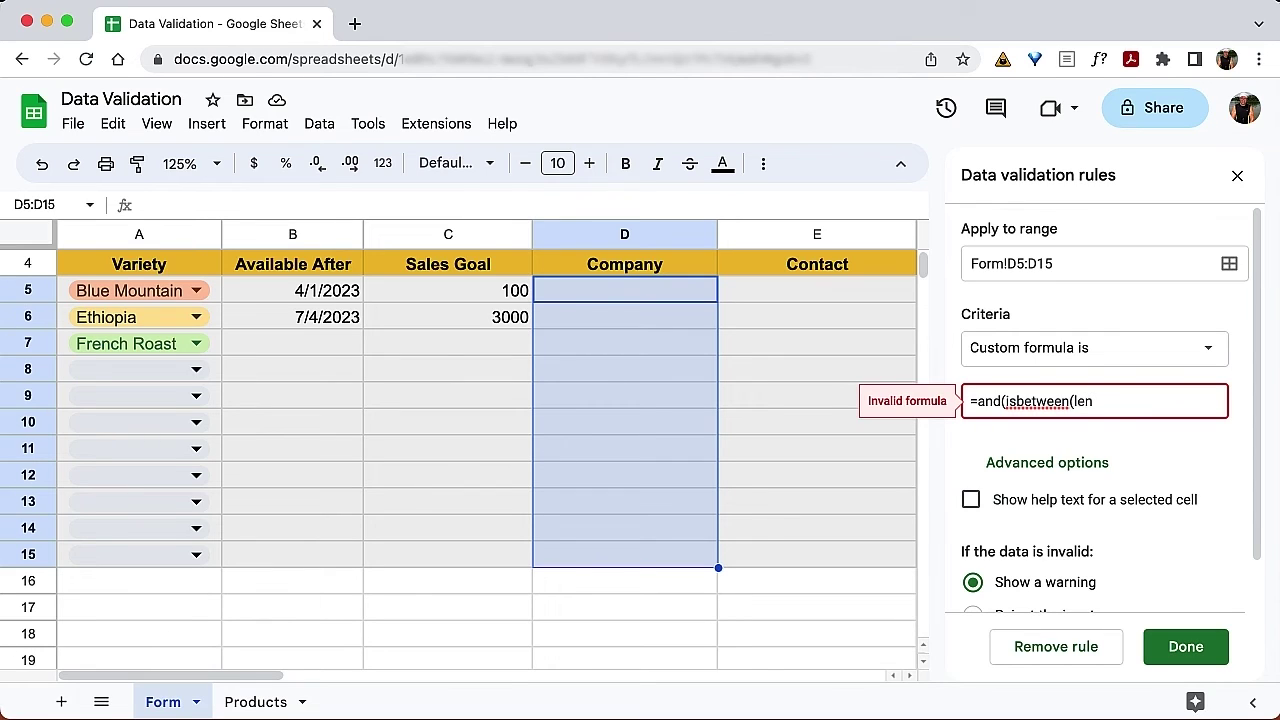
pyautogui.write('(D5)')
pyautogui.write(',2,20)')
pyautogui.write(',')
pyautogui.write('istext(D5')
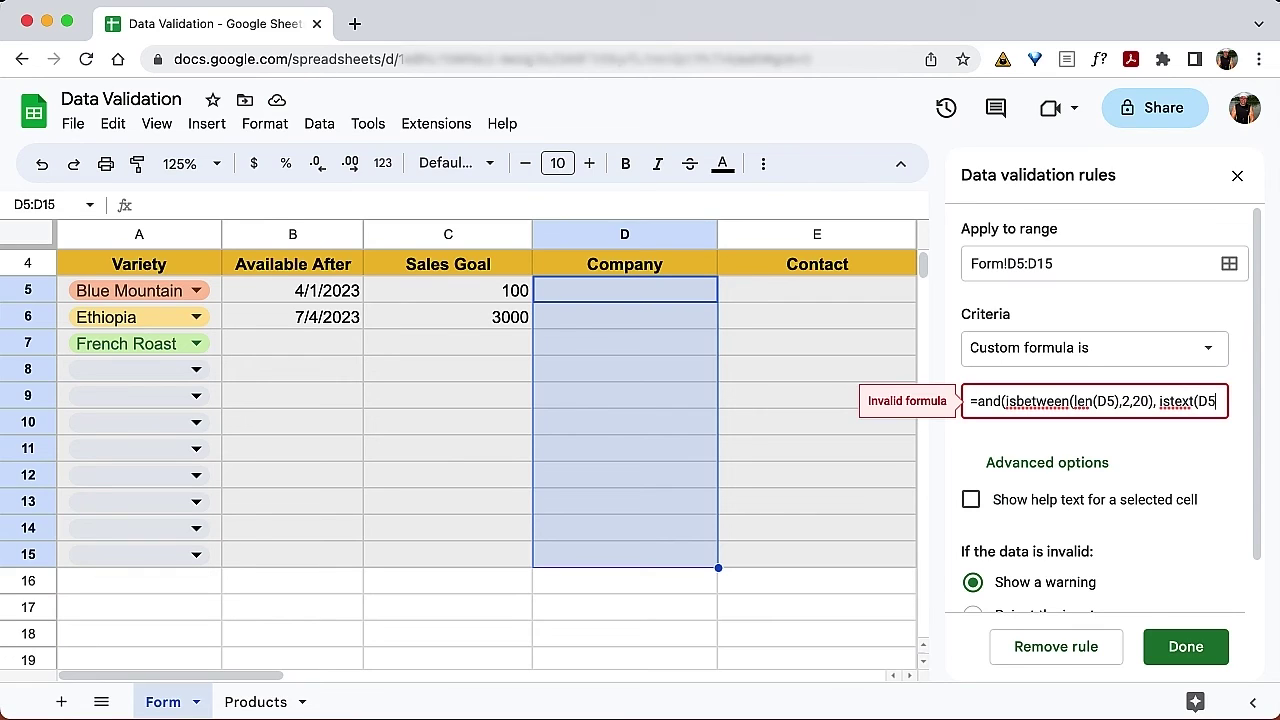
pyautogui.write(')')
pyautogui.write(')')
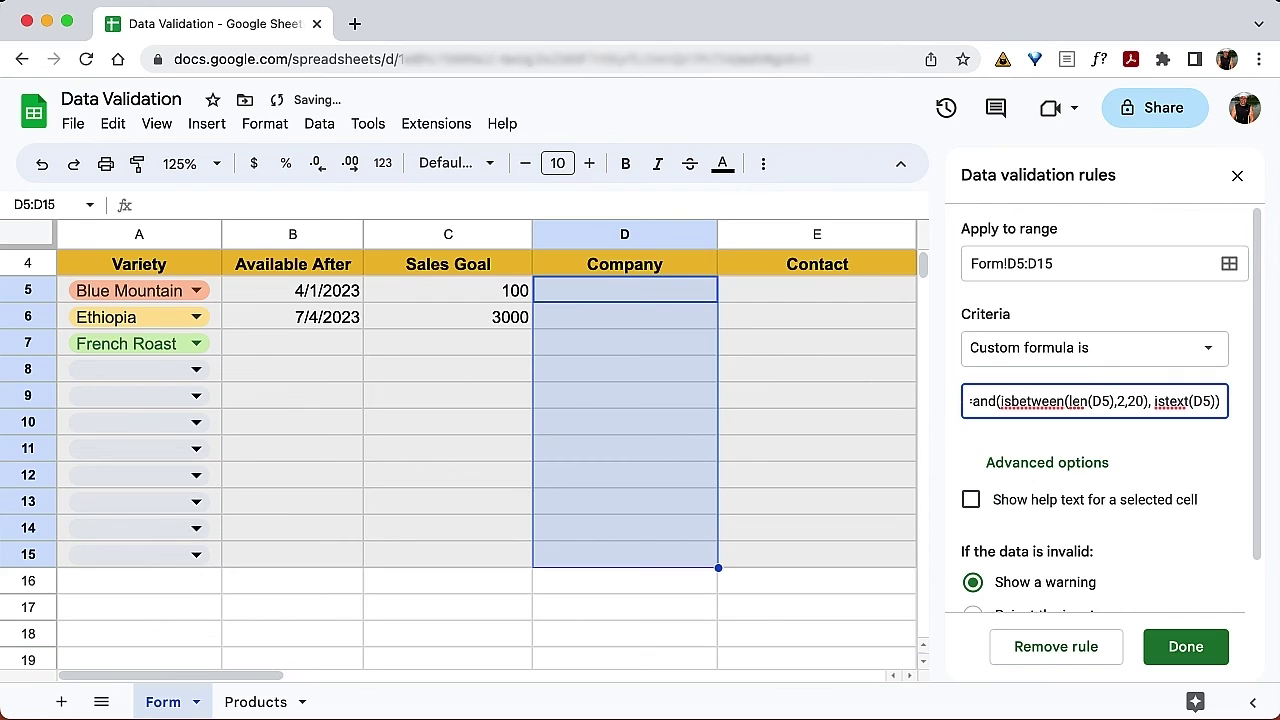
pyautogui.press('Tab')
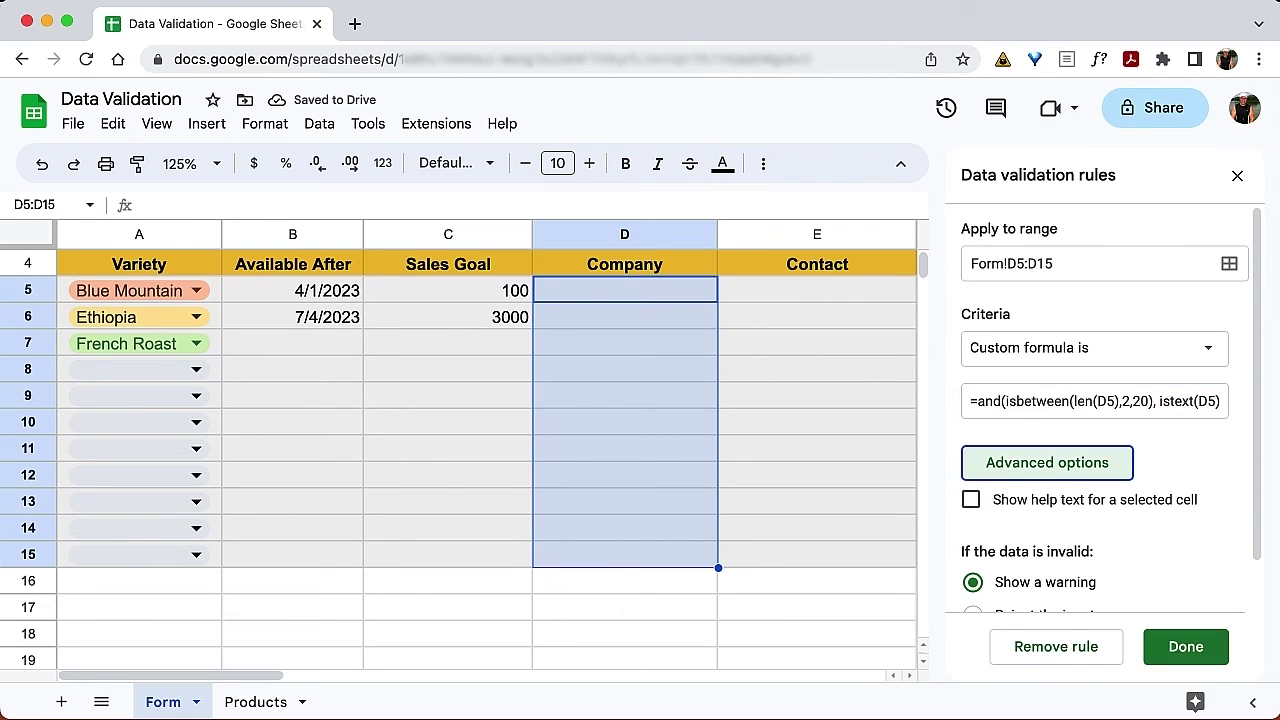
# Make the Company rule reject invalid input and save the rule
pyautogui.scroll(-1, 1150, 480)
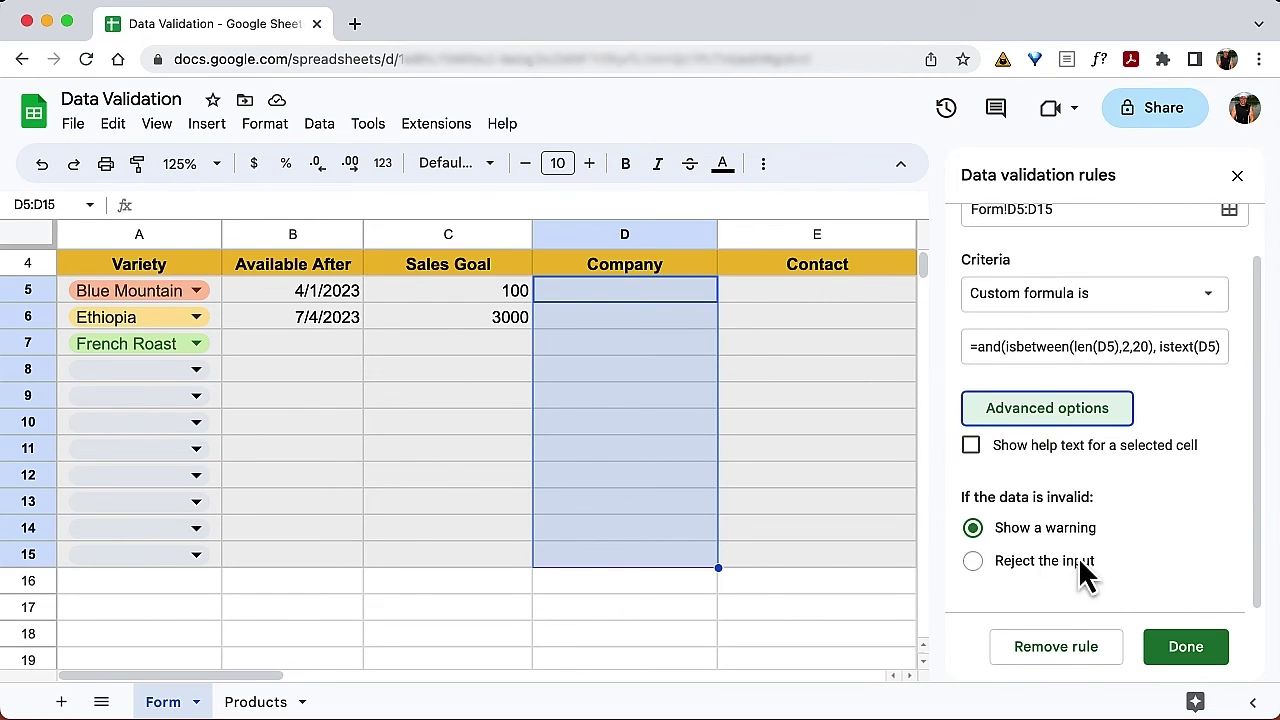
pyautogui.click(973, 561)
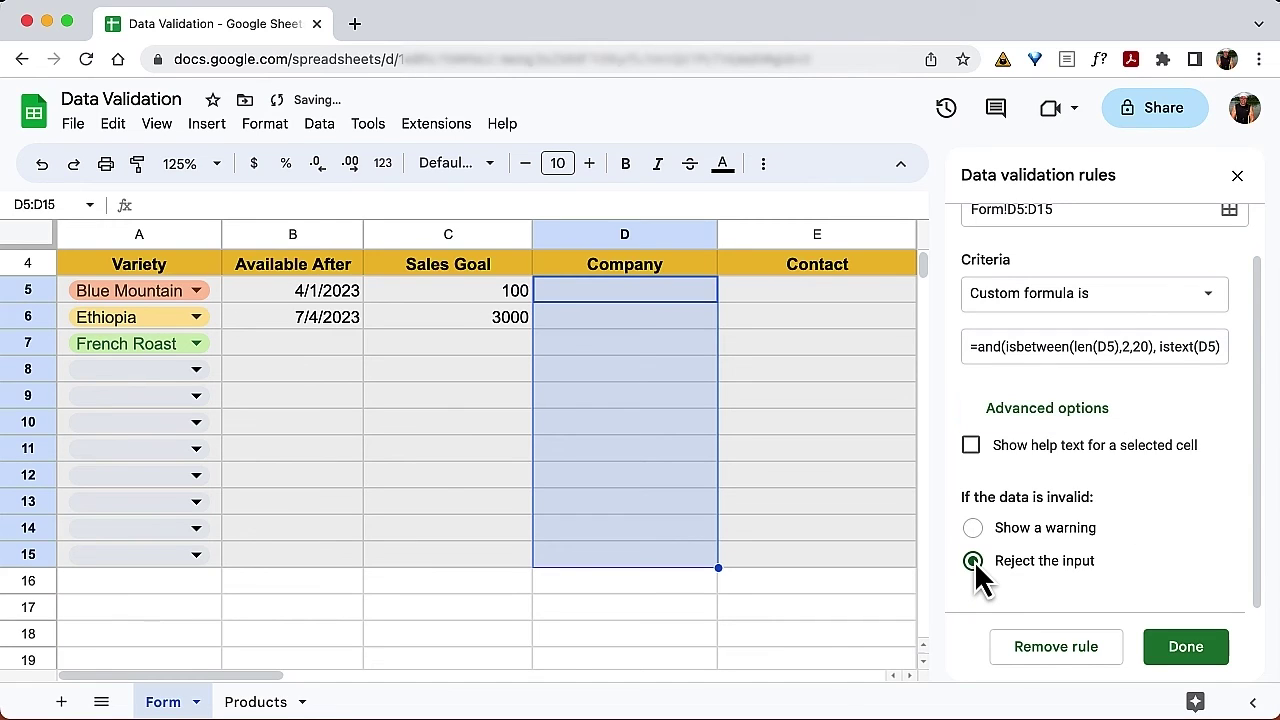
pyautogui.click(1188, 650)
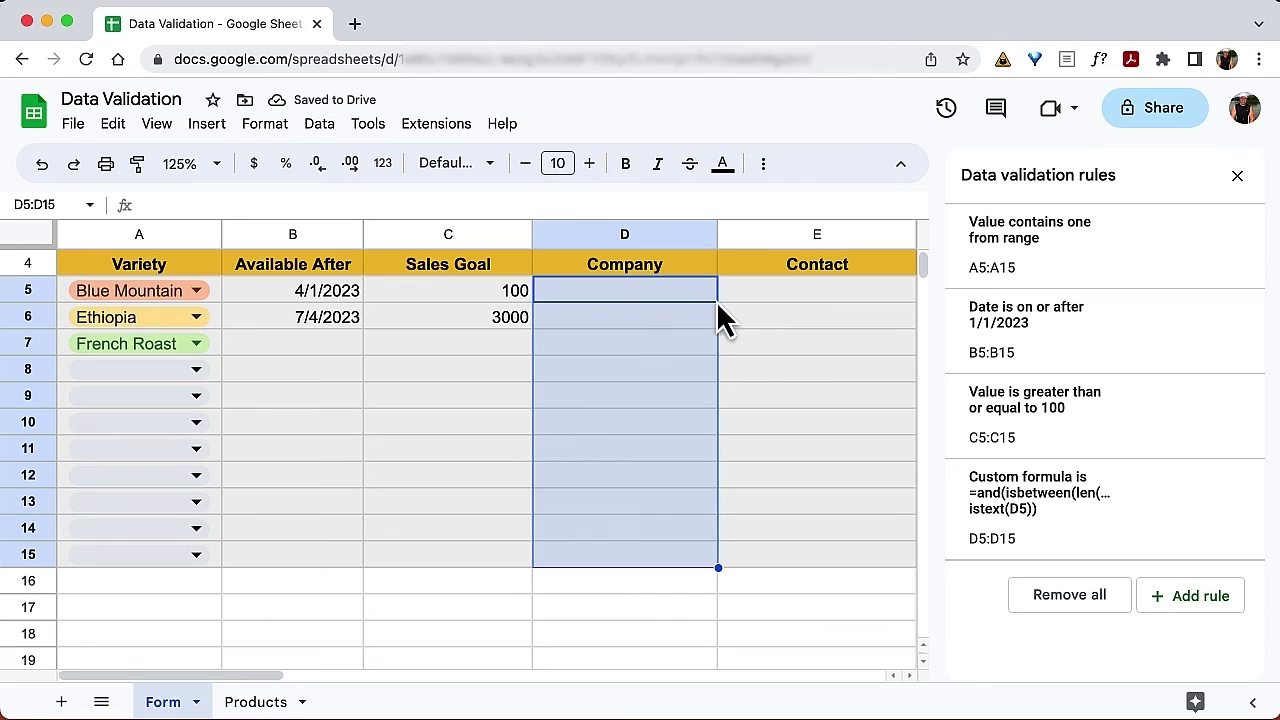
# Enter the company entries aaa in D5, bb in D6 and "whatever text" in D7
pyautogui.click(627, 289)
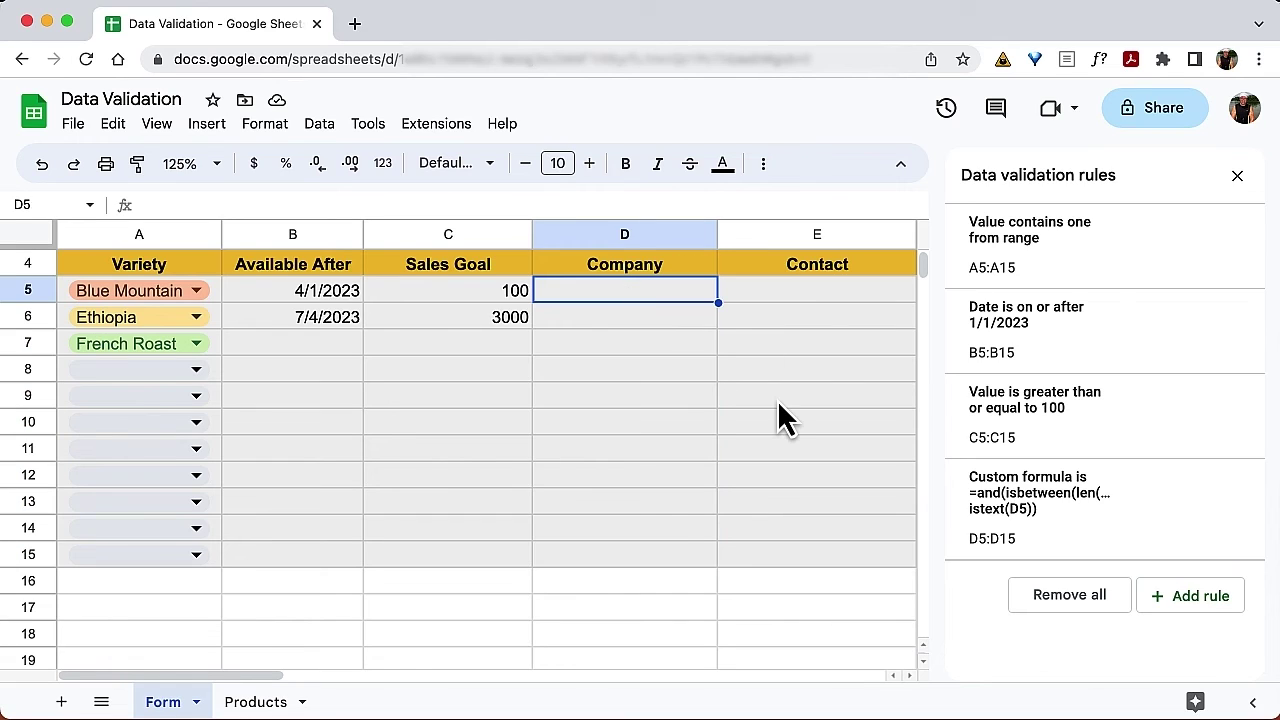
pyautogui.write('aaa')
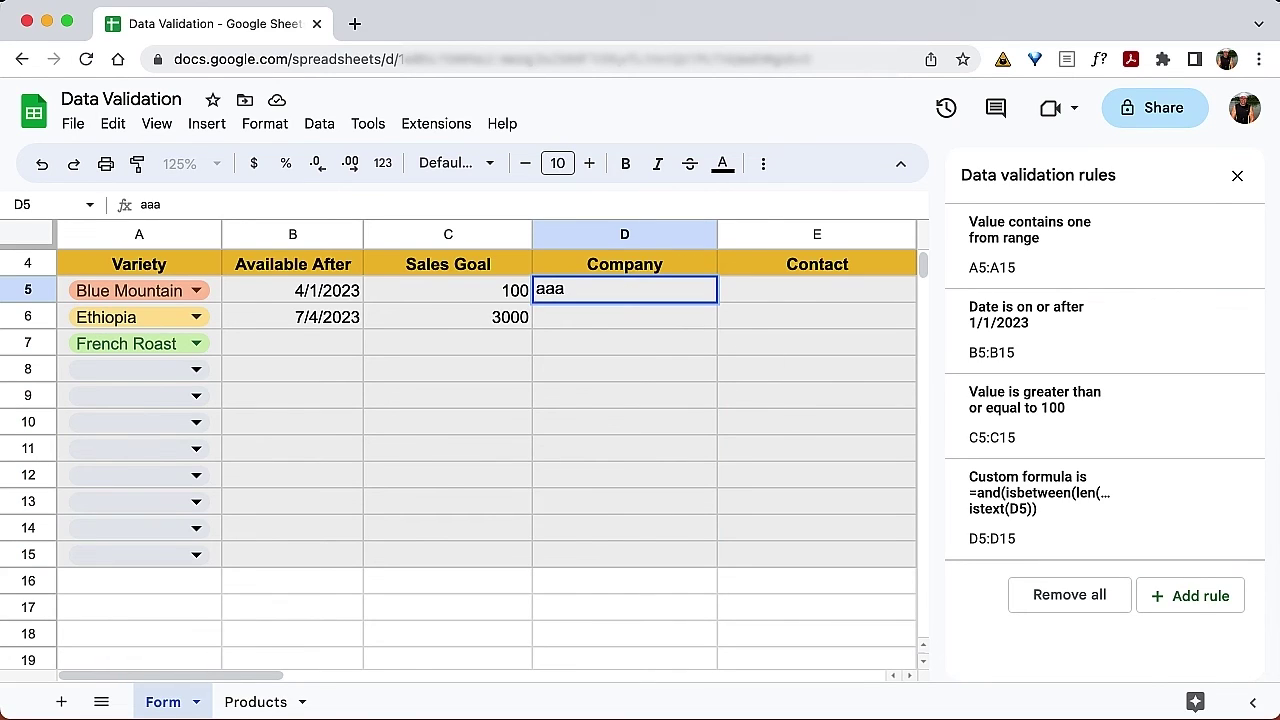
pyautogui.press('Return')
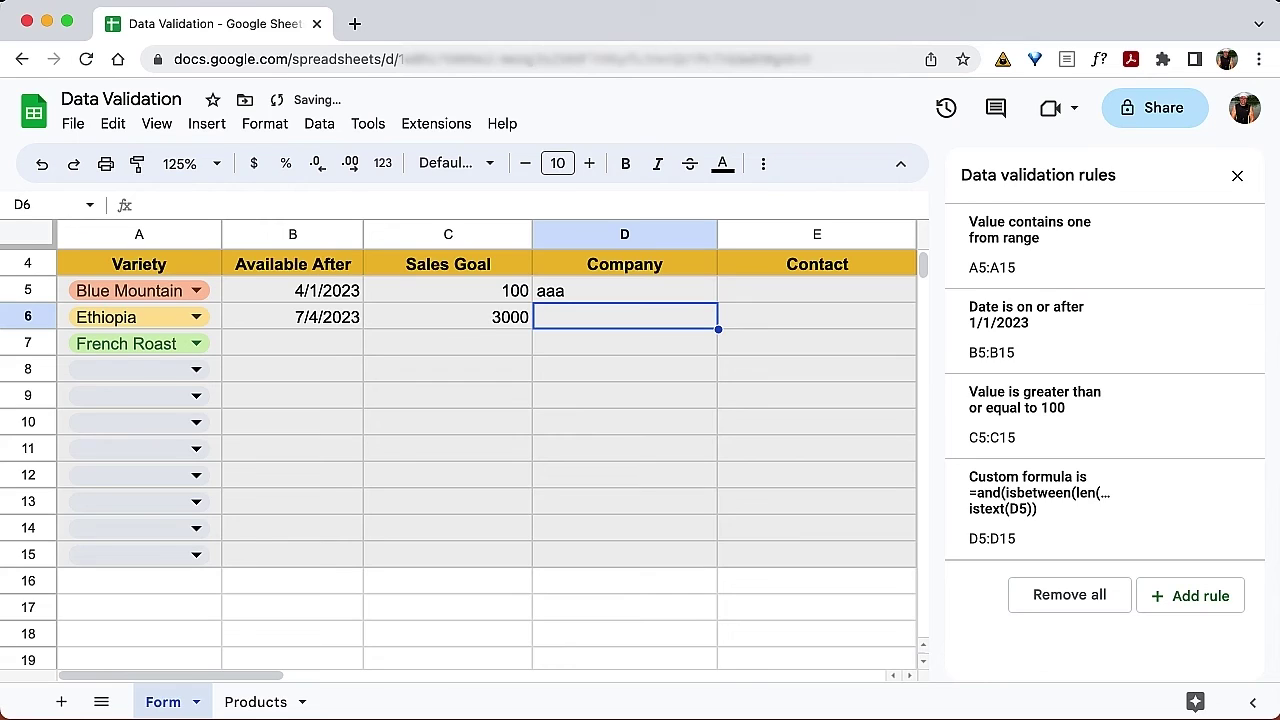
pyautogui.write('bb')
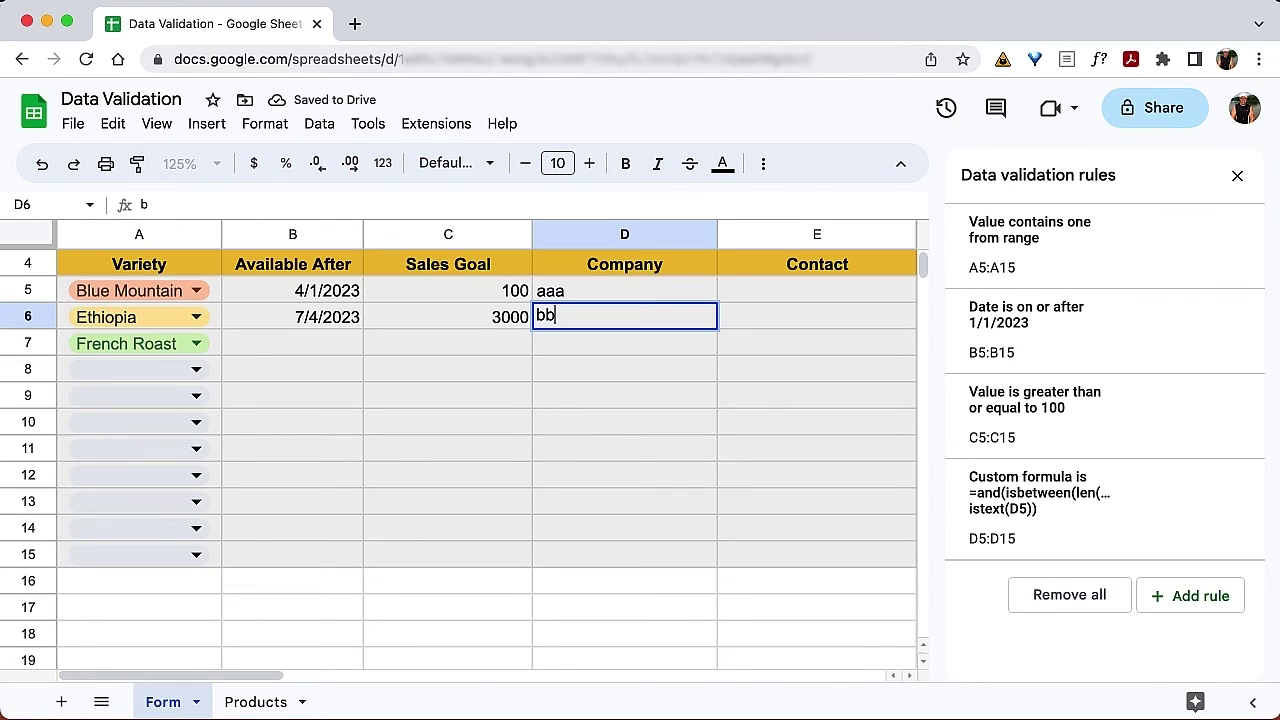
pyautogui.press('Return')
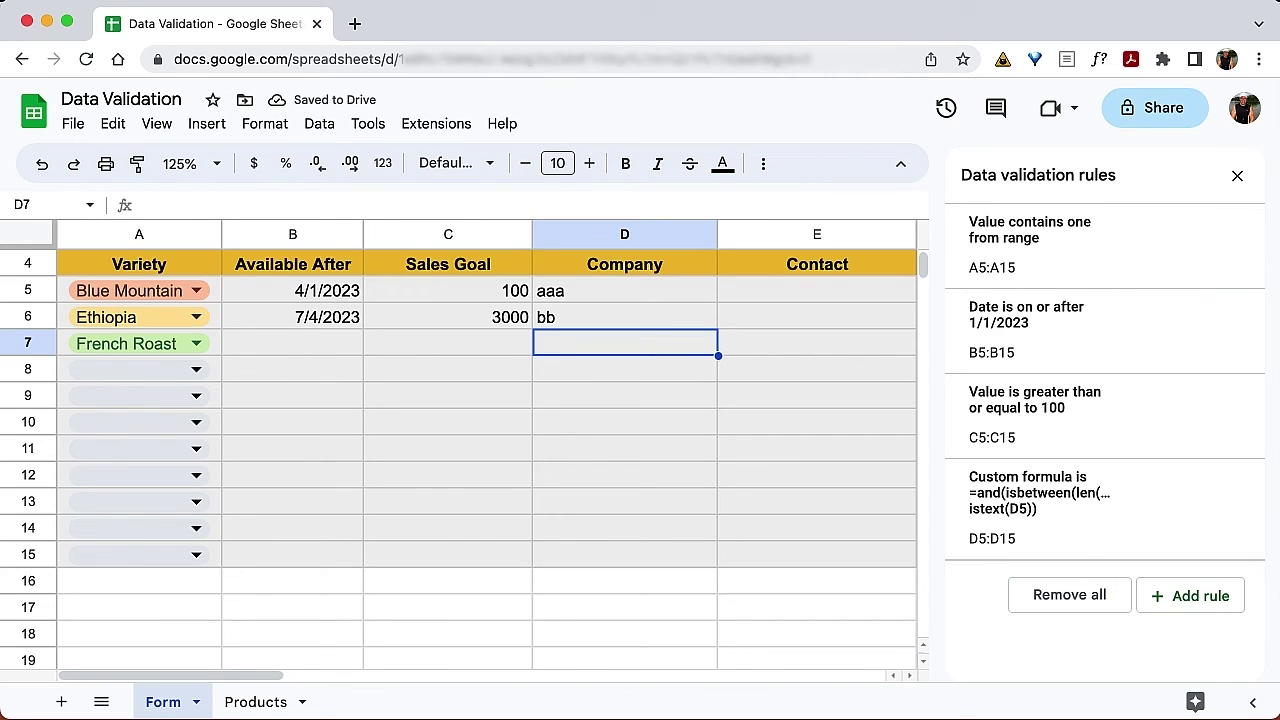
pyautogui.write('whatever text')
pyautogui.press('Return')
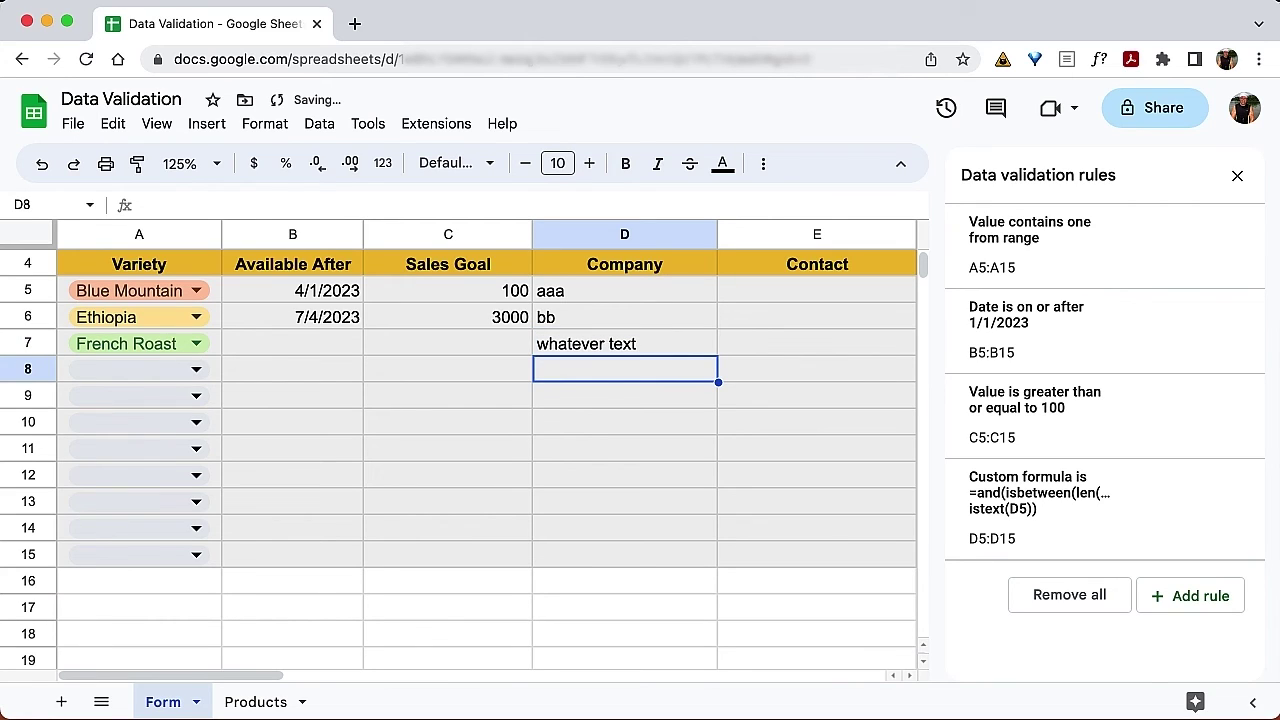
# Test the Company rule's minimum length by trying to enter the single letter z in D8
pyautogui.write('2')
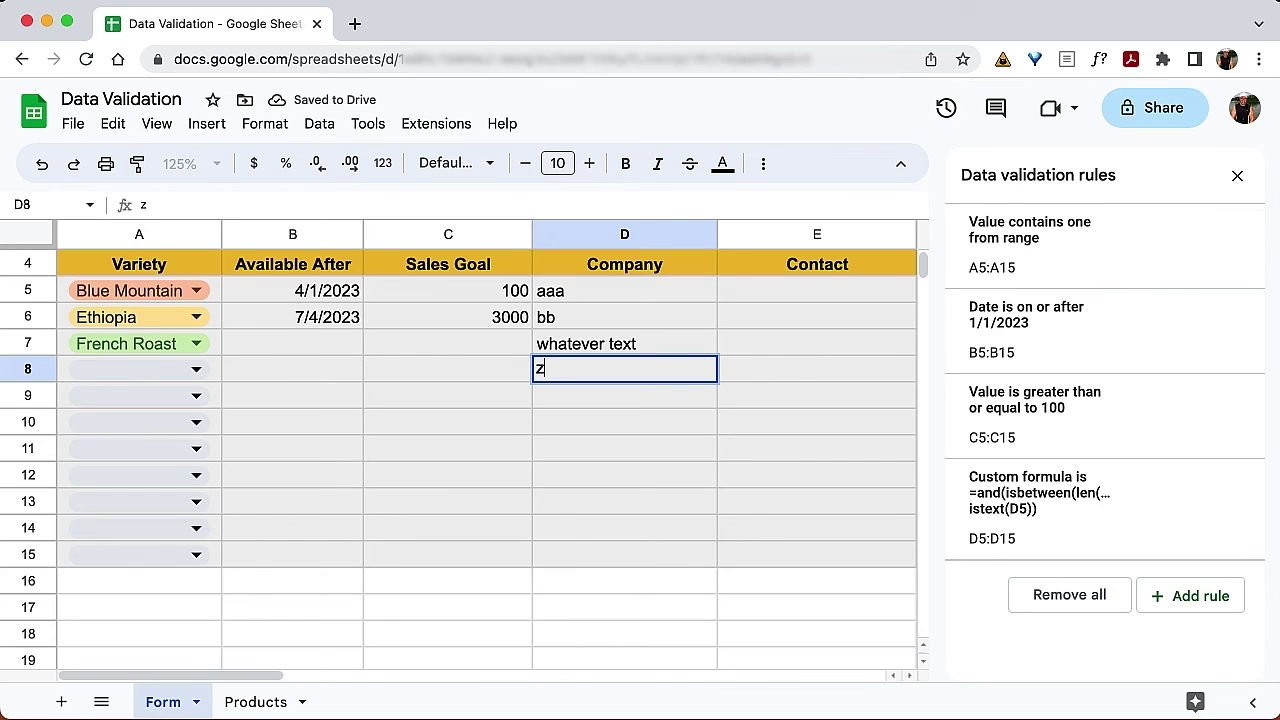
pyautogui.press('Return')
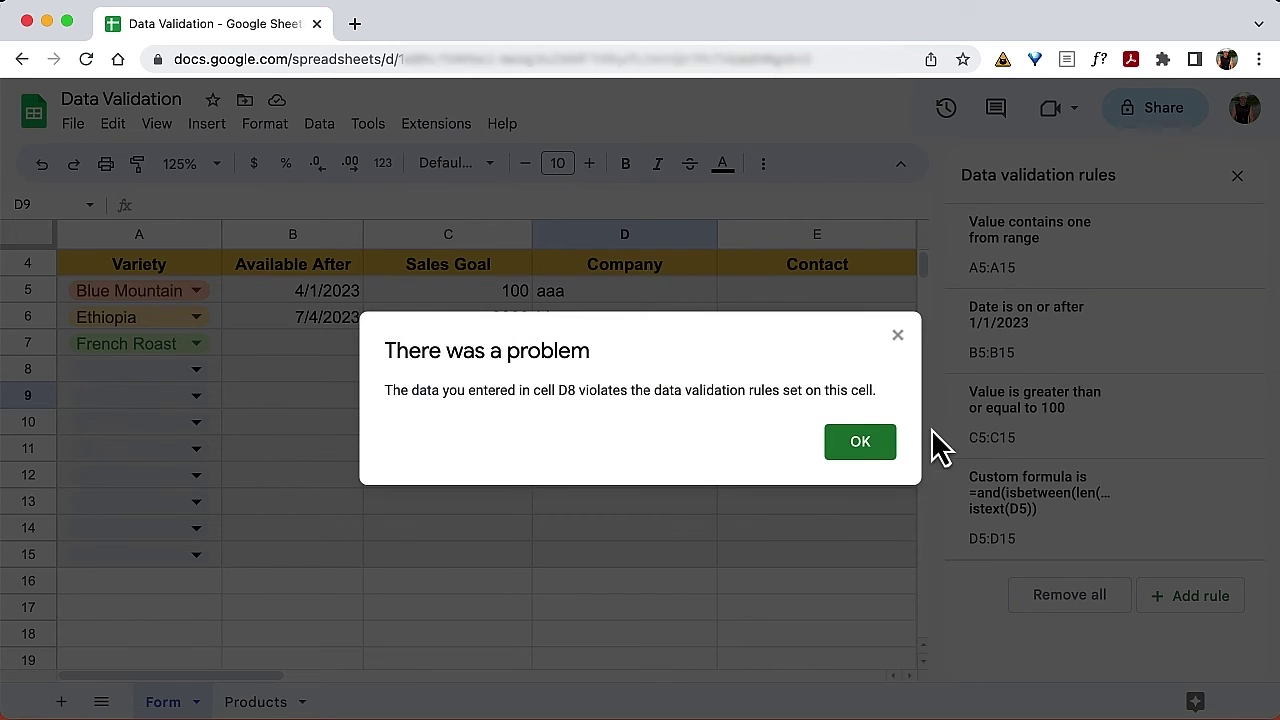
pyautogui.click(872, 450)
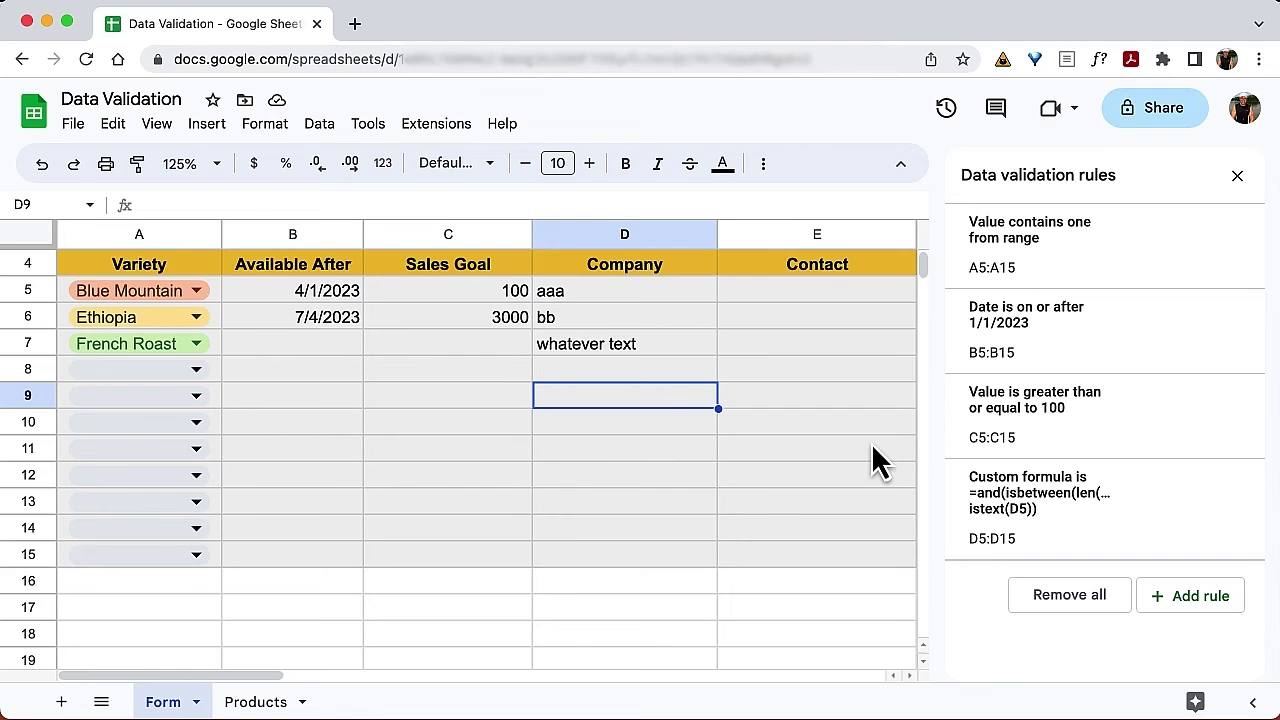
# Test the Company rule's maximum length by trying to enter a random string well over 20 characters in D8
pyautogui.click(651, 374)
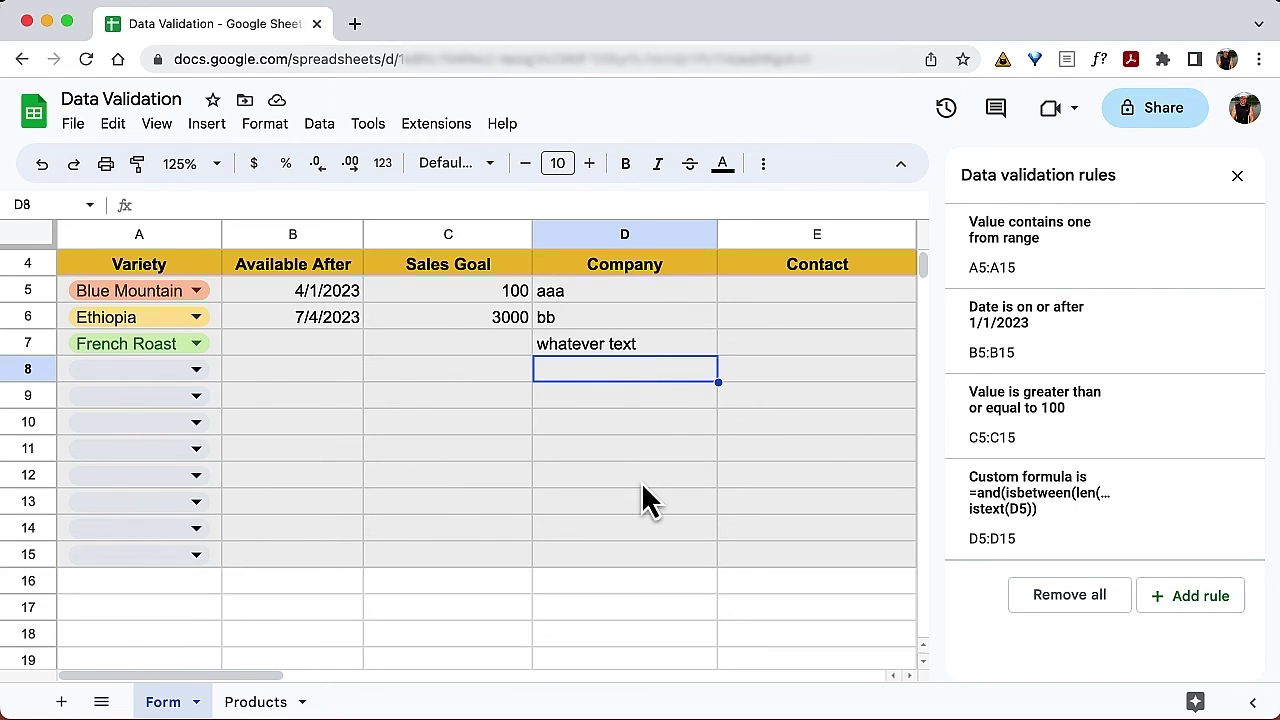
pyautogui.write('aeia;le')
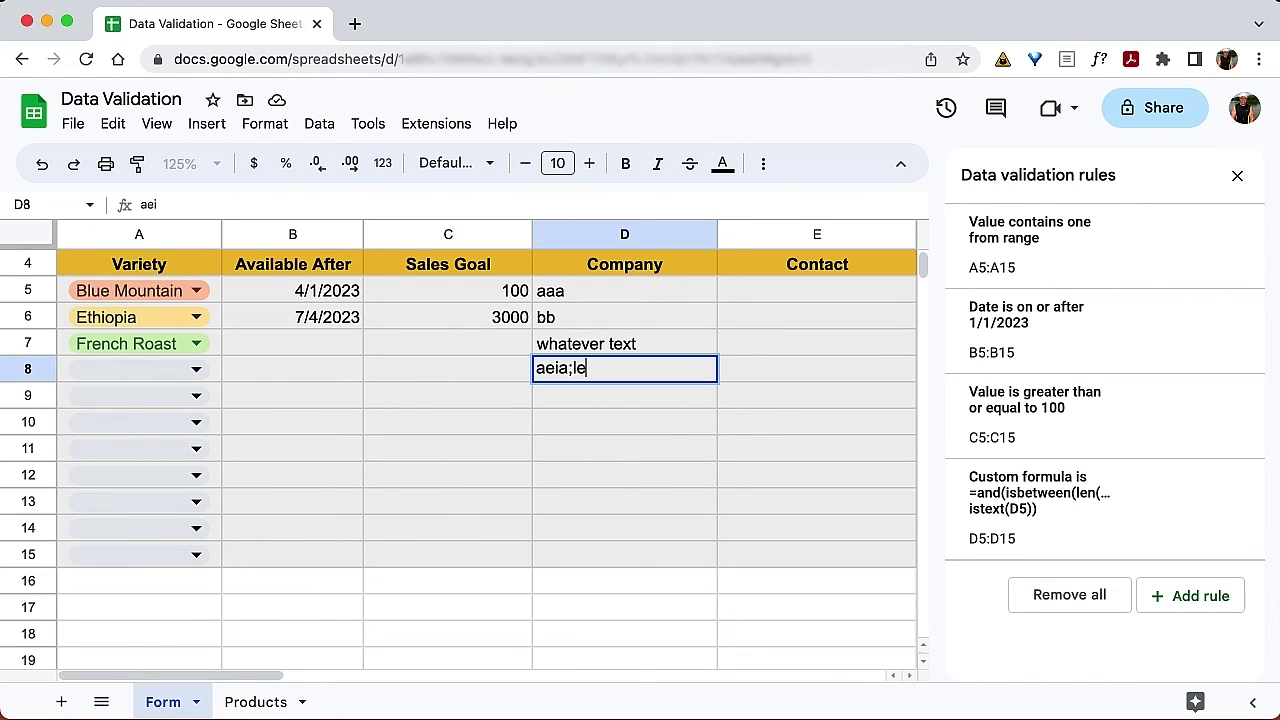
pyautogui.write(';lea;leruialijsdkjs;kdjfgs;ldfjgks;dfgks;dfgjks;dfgk')
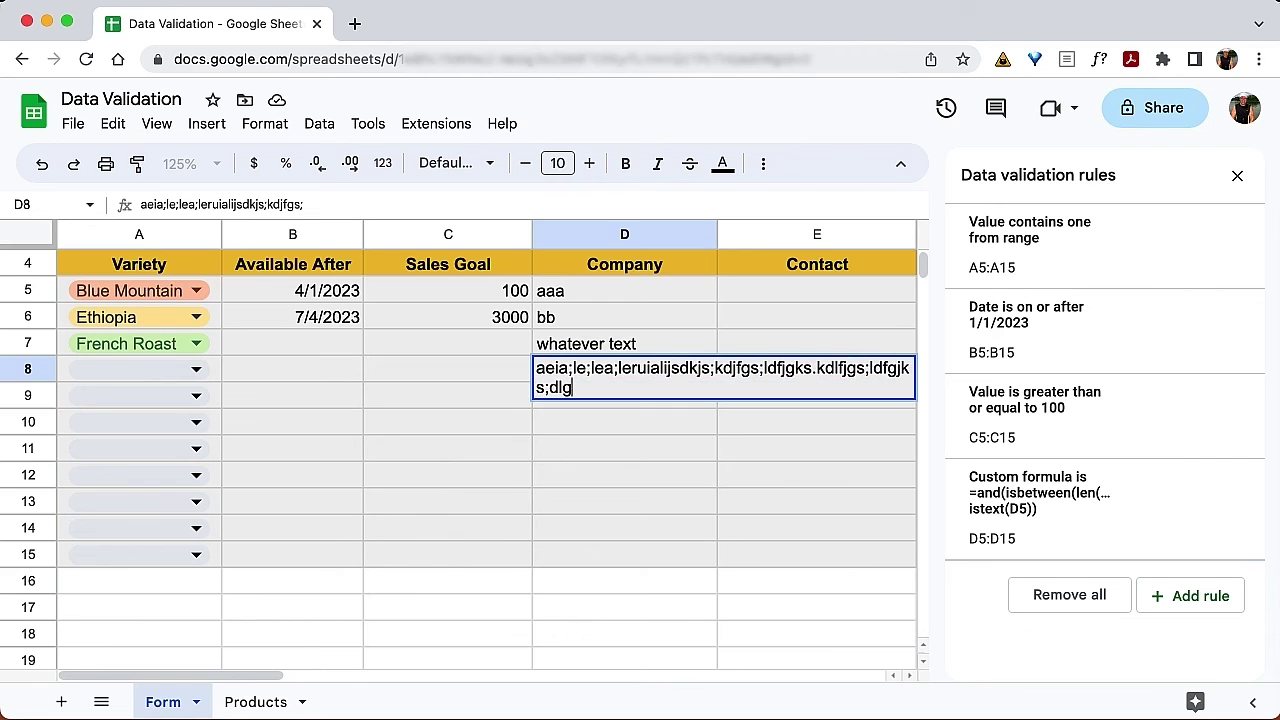
pyautogui.press('Return')
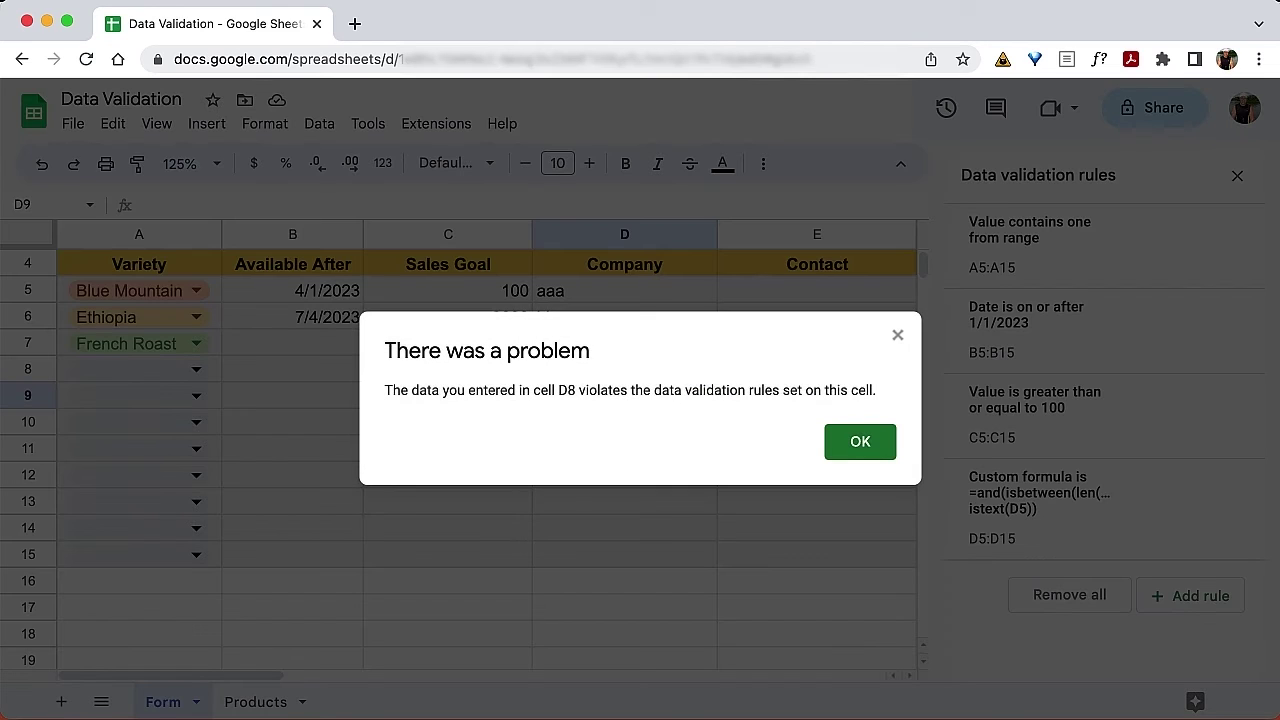
pyautogui.click(861, 448)
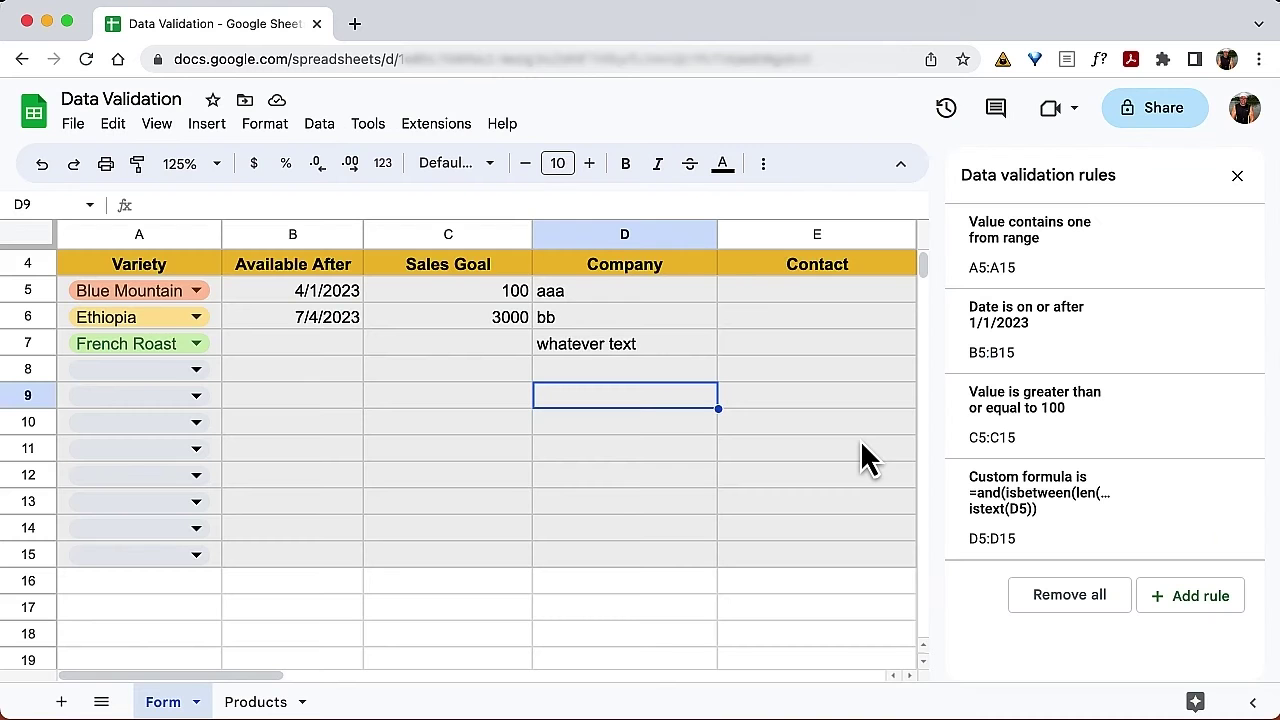
# Add a new data validation rule for the Contact column and apply it to the range E5:E15
pyautogui.click(855, 295)
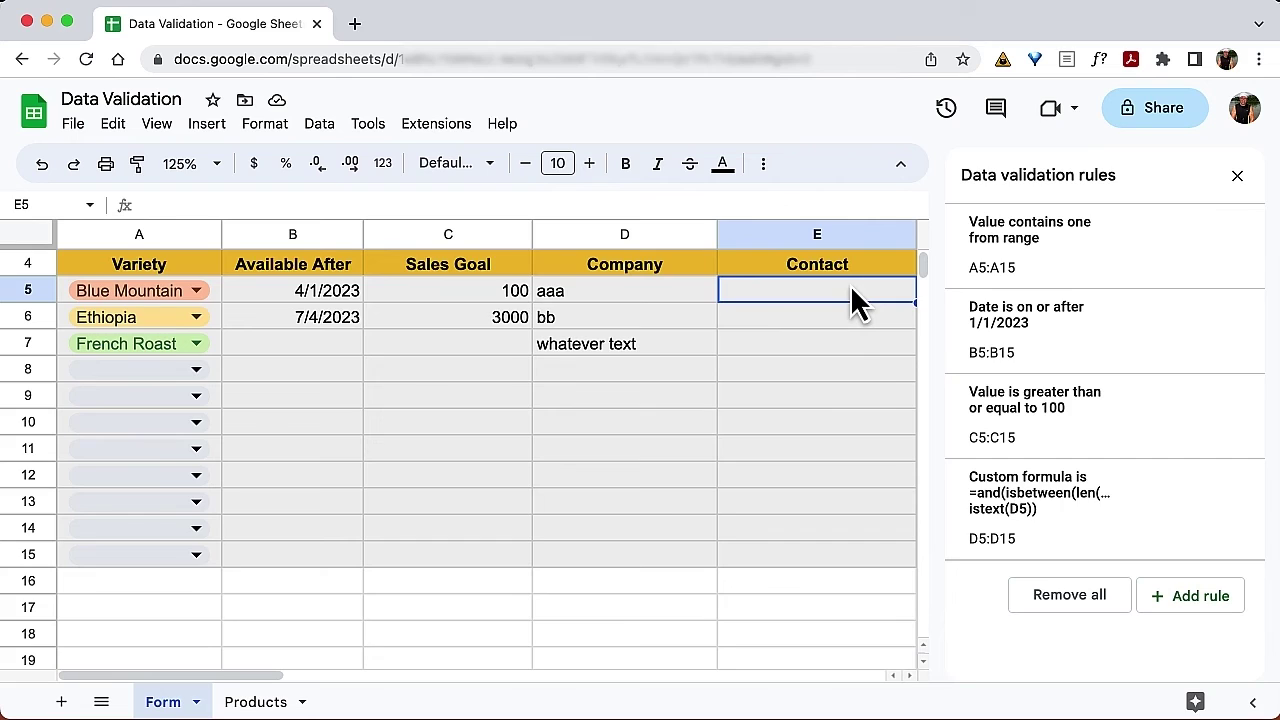
pyautogui.click(1205, 596)
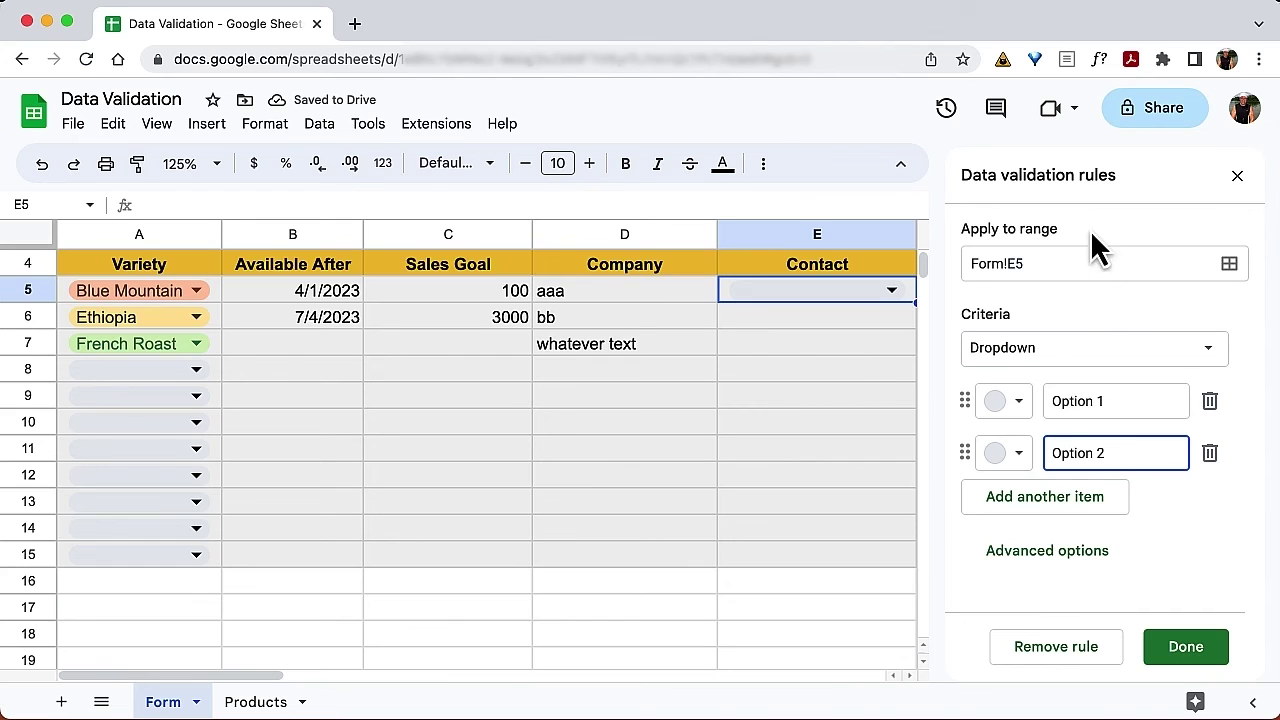
pyautogui.click(1230, 264)
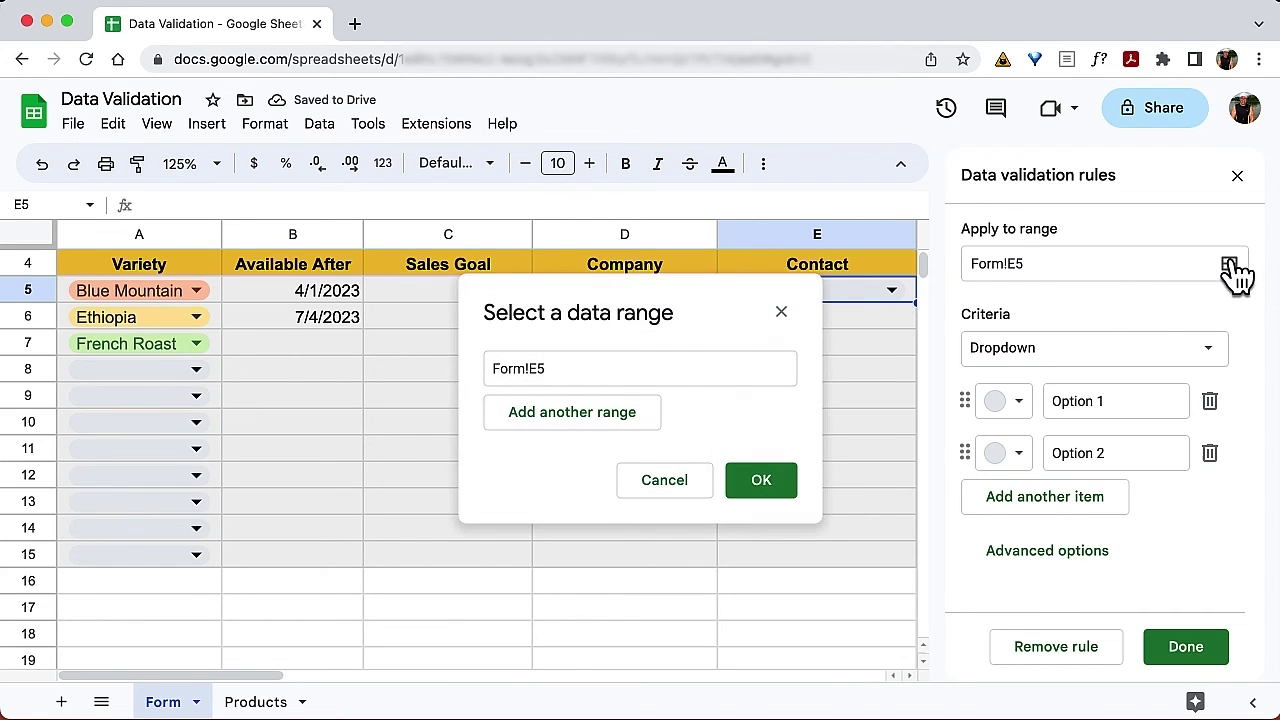
pyautogui.moveTo(723, 294); pyautogui.dragTo(445, 254)
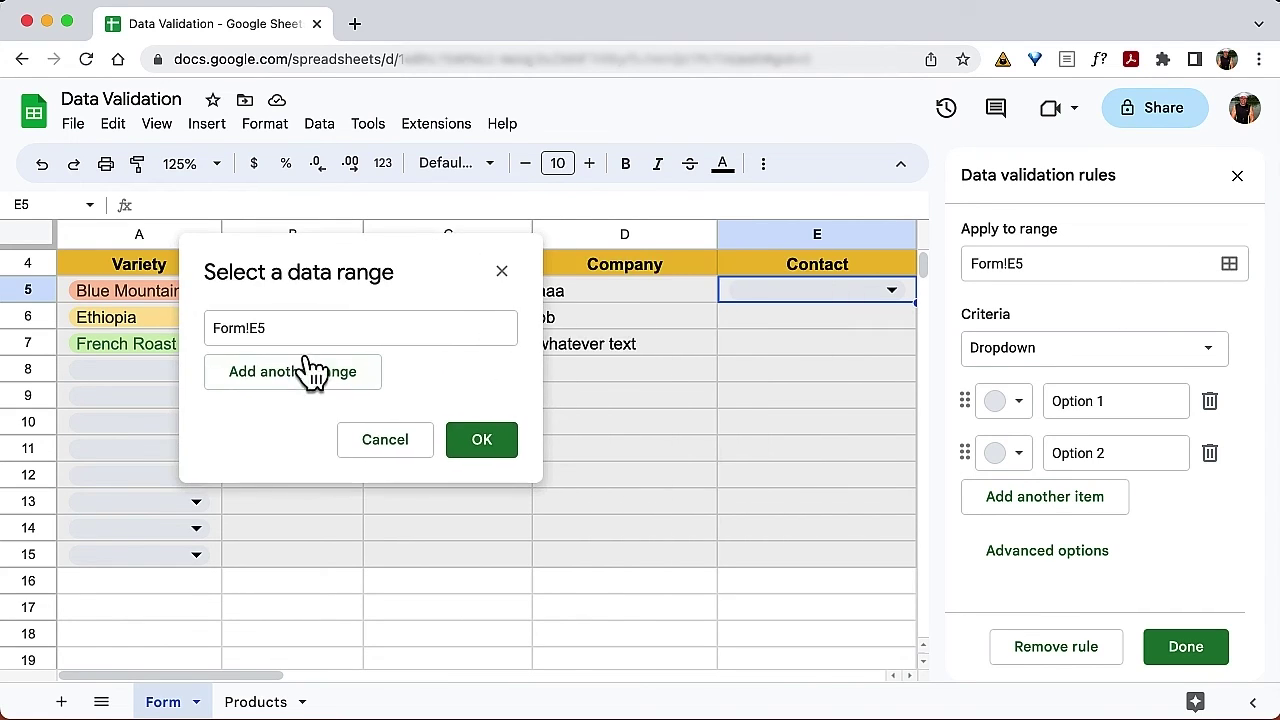
pyautogui.click(313, 328)
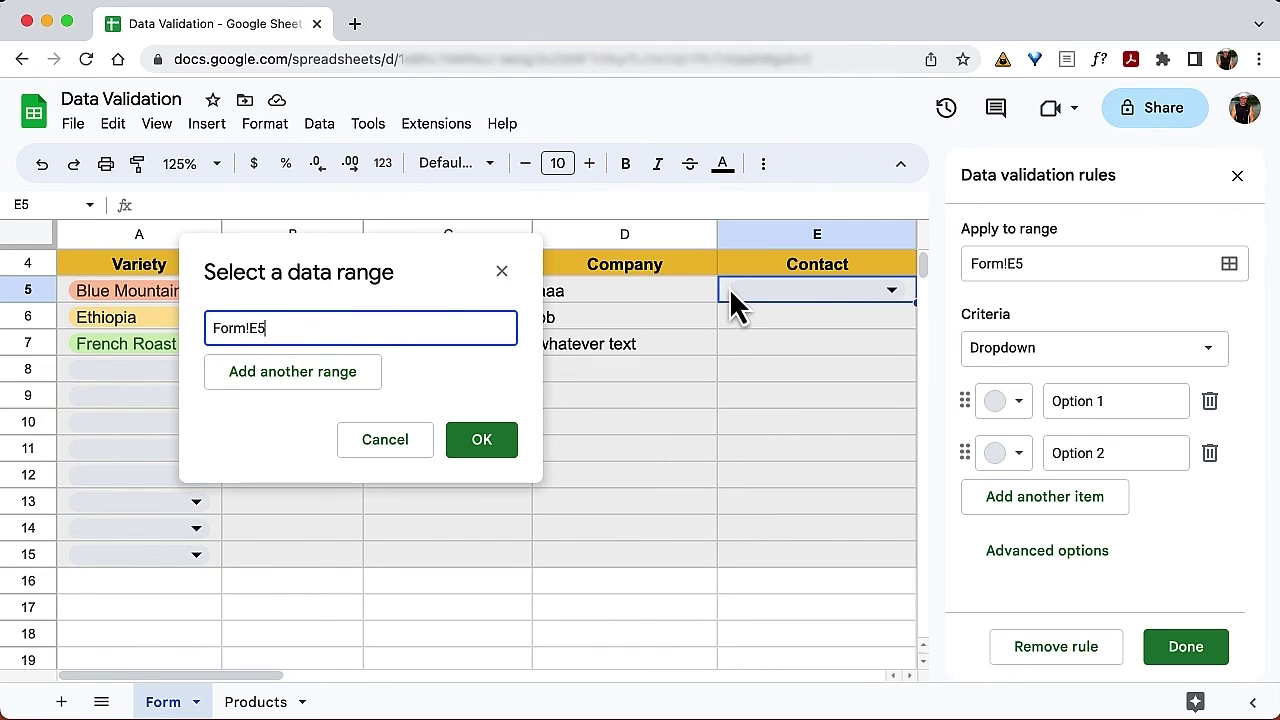
pyautogui.moveTo(728, 289); pyautogui.dragTo(766, 563)
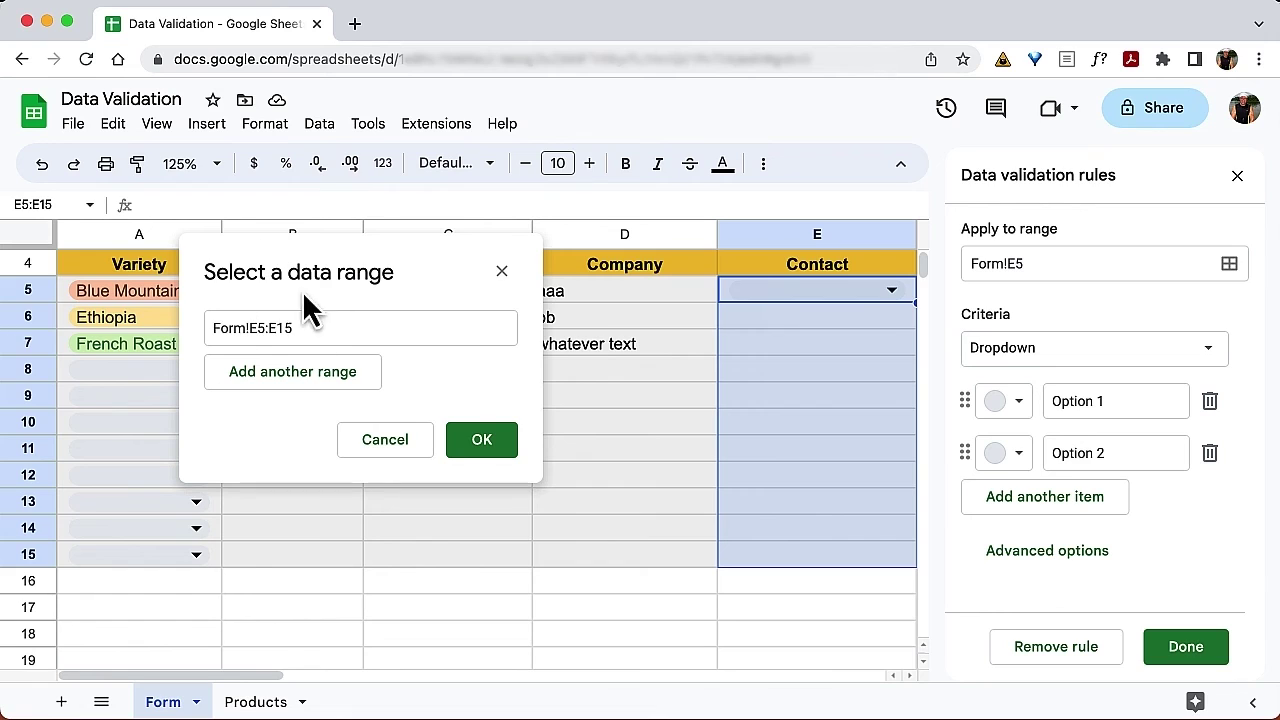
pyautogui.click(487, 437)
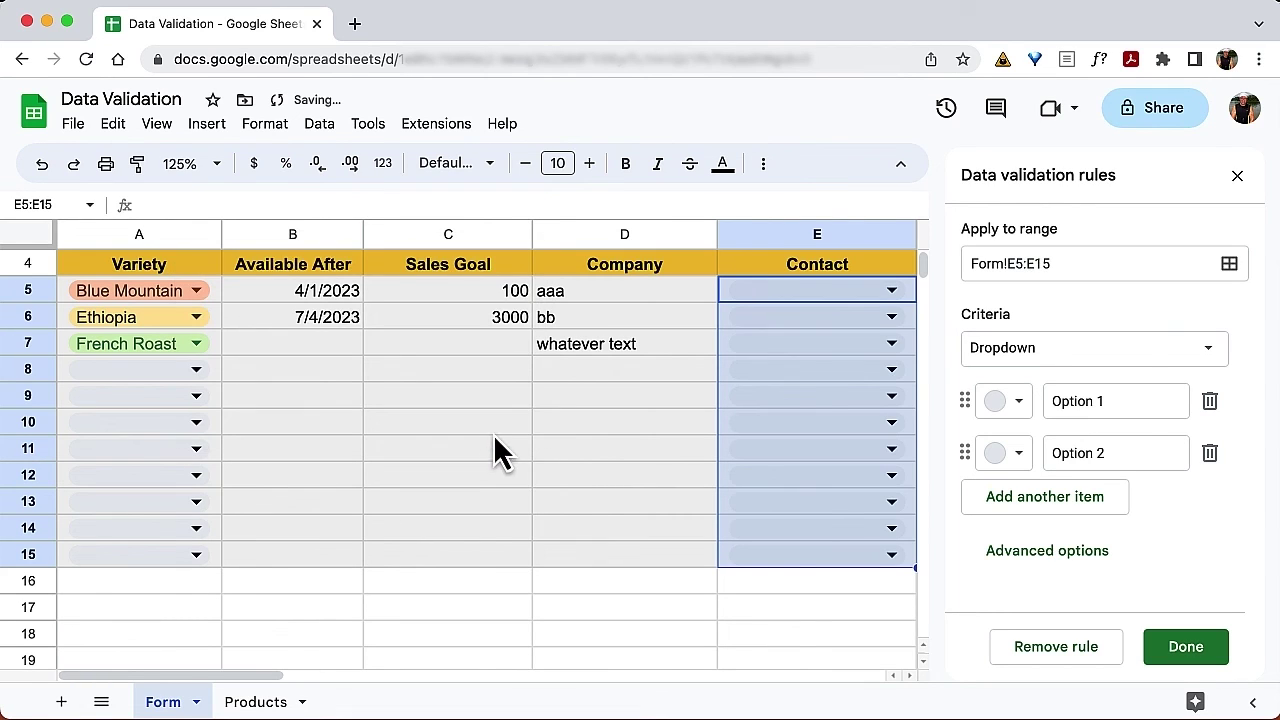
# Set the Contact rule's criteria to the custom formula =and(len(E5)>=2, len(E5)<=20, istext(E5))
pyautogui.click(1216, 352)
pyautogui.scroll(-5, 1100, 520)
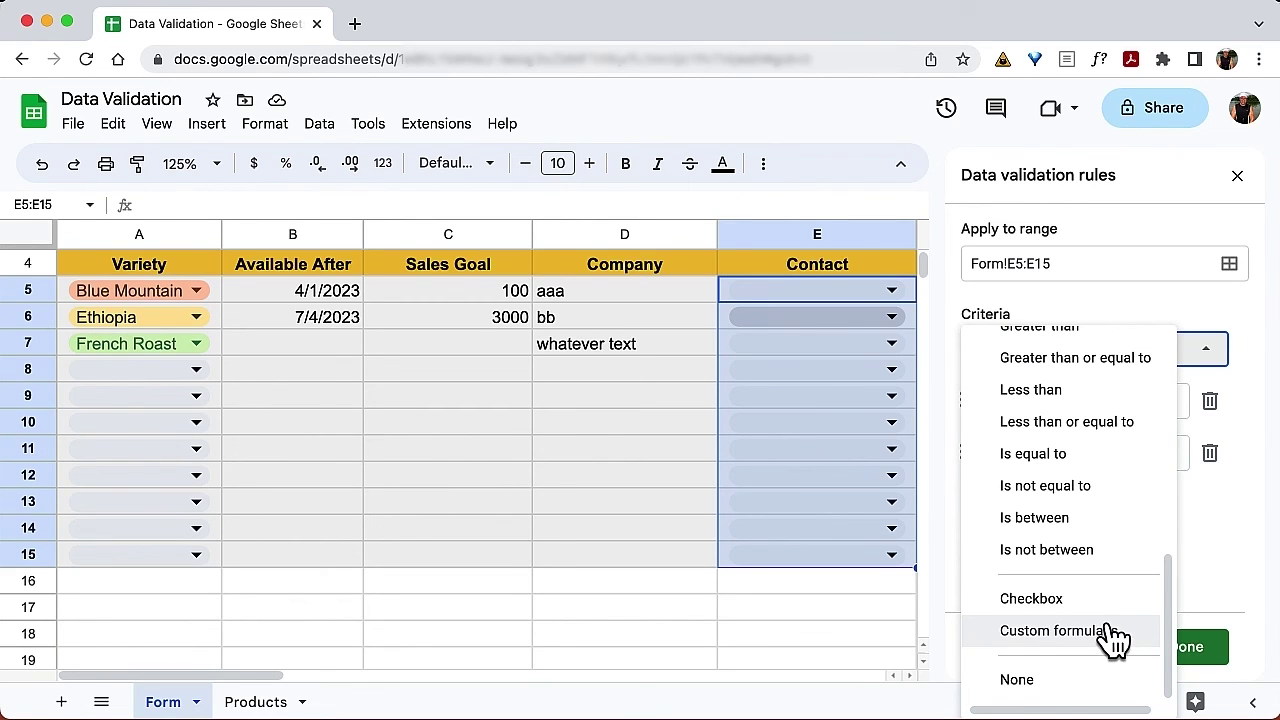
pyautogui.click(1110, 638)
pyautogui.click(1020, 405)
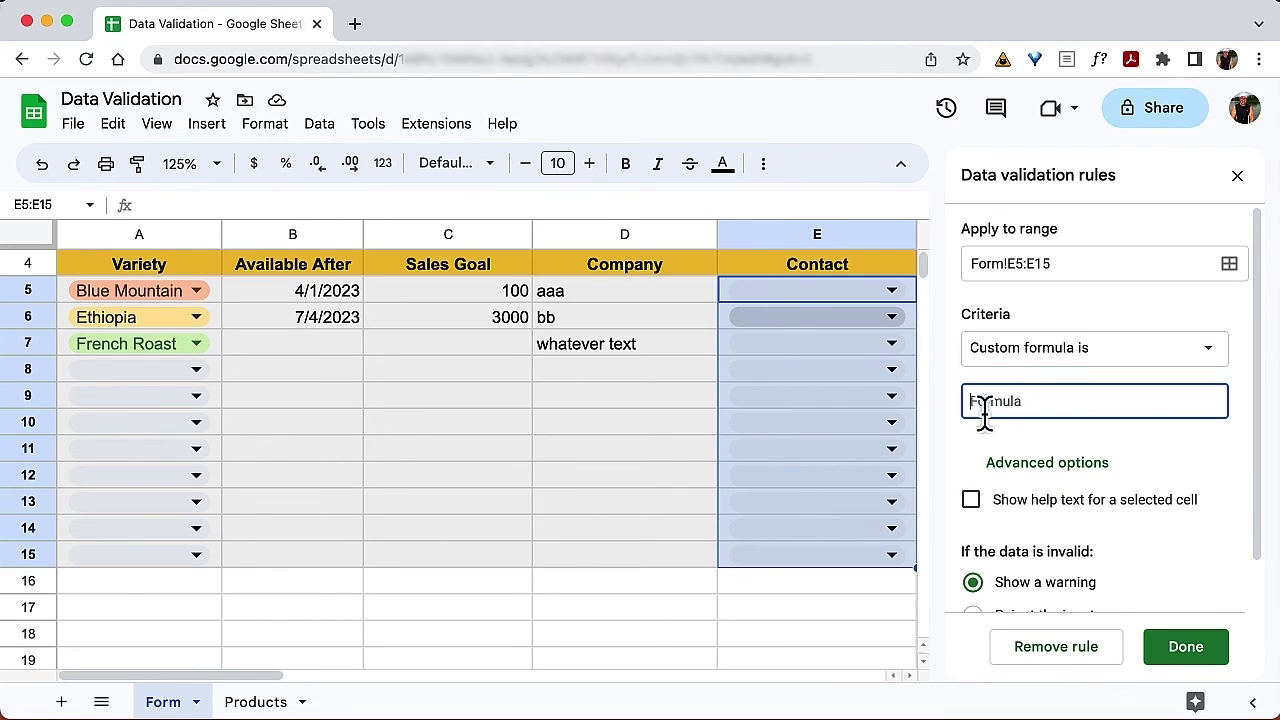
pyautogui.write('=and(')
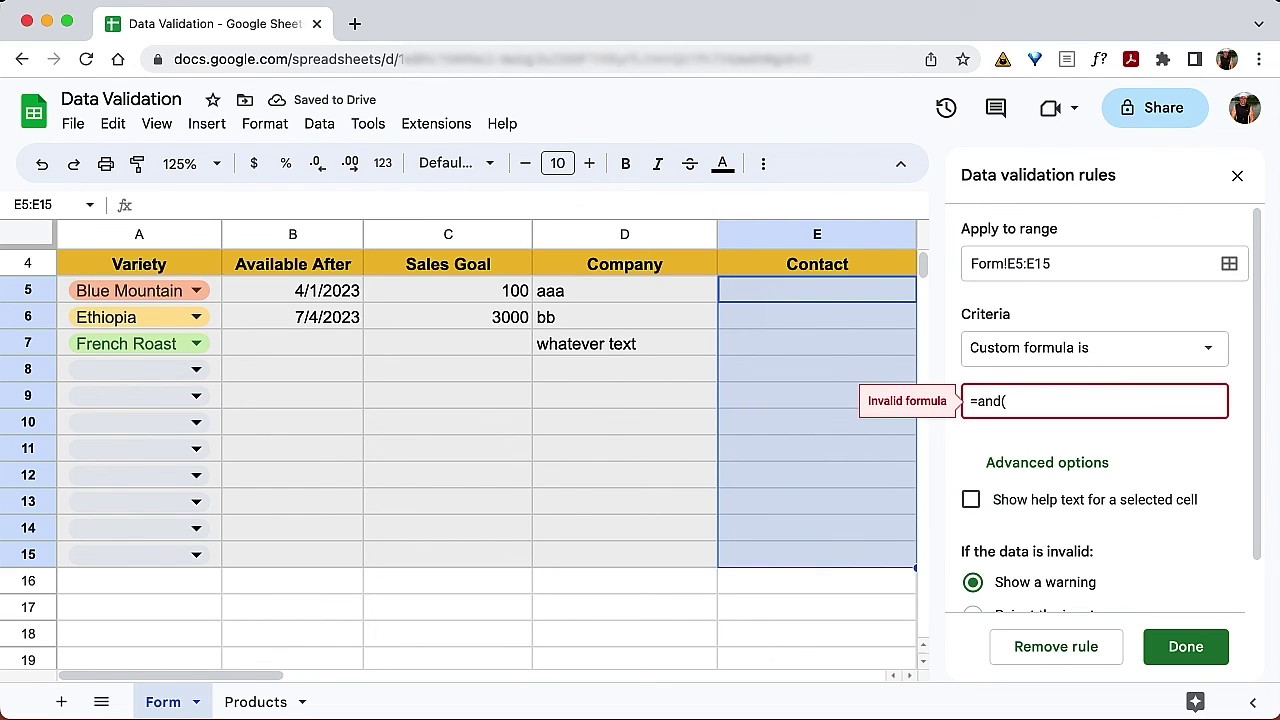
pyautogui.write('len(')
pyautogui.write('E5)')
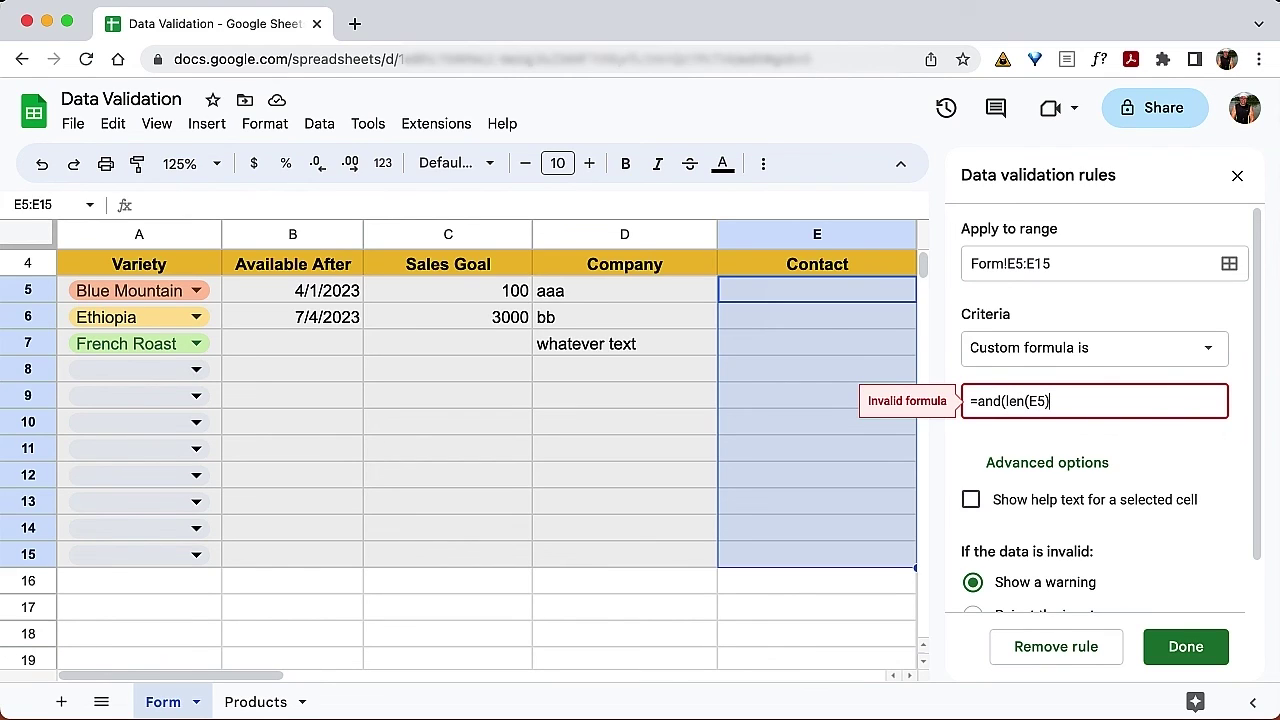
pyautogui.write('>=2, len(E5)<=20, istext(E5')
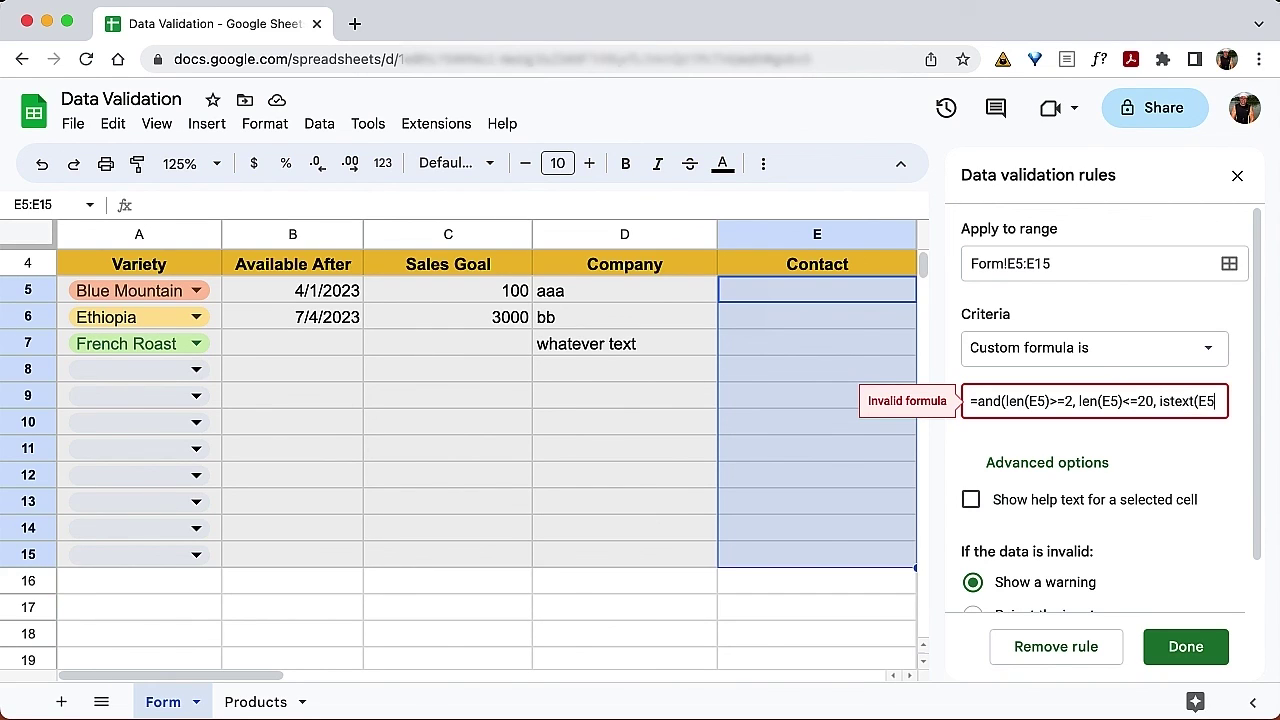
pyautogui.write('))')
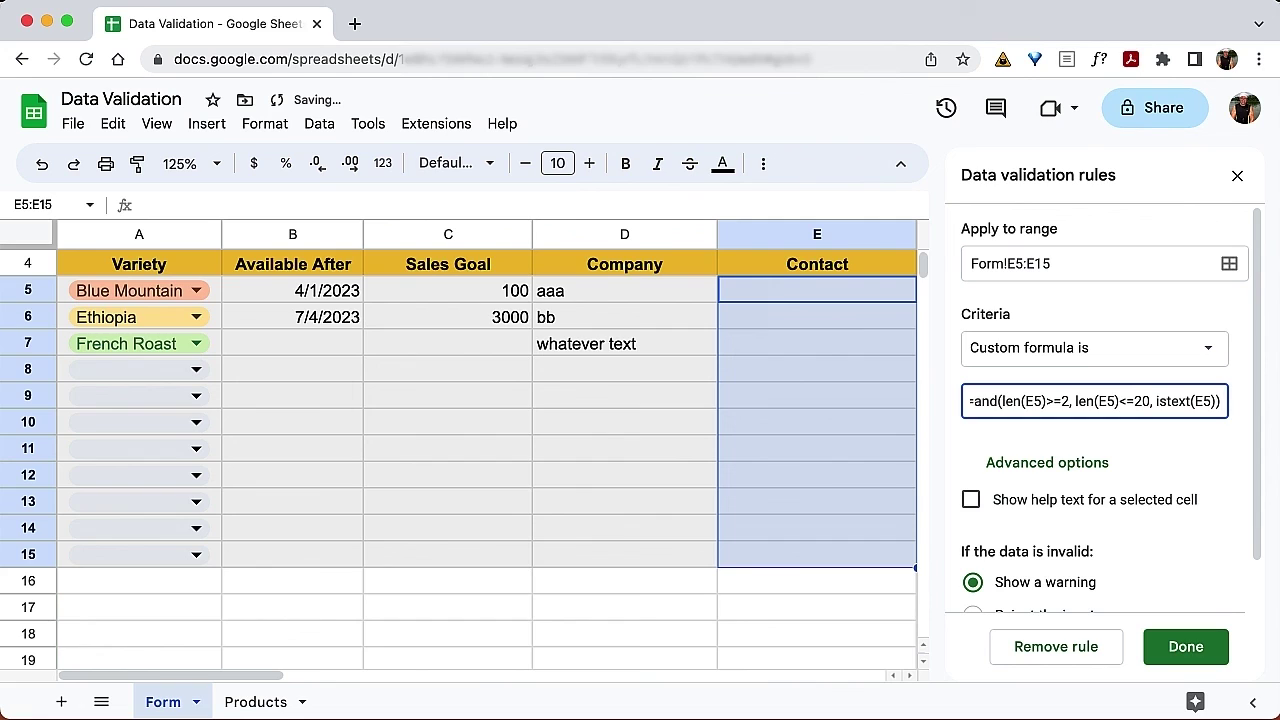
# Make the Contact rule reject invalid input and save the rule
pyautogui.press('Tab')
pyautogui.scroll(-1, 1154, 514)
pyautogui.click(975, 561)
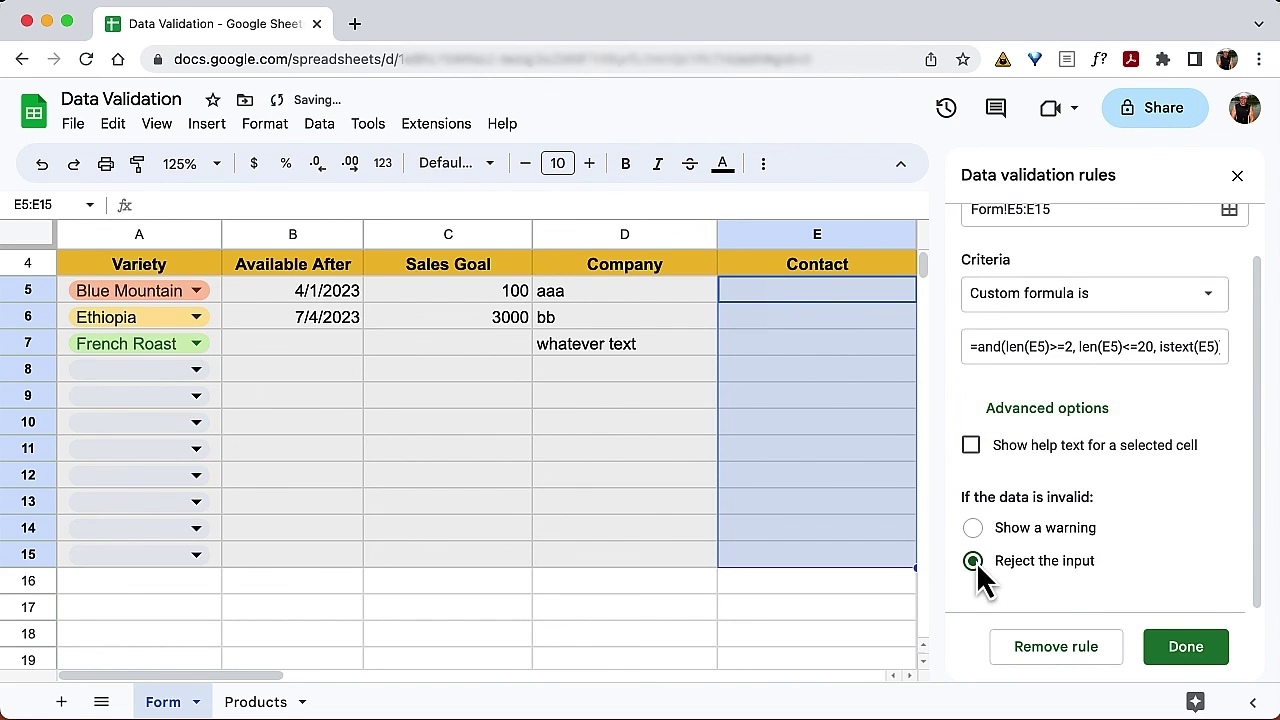
pyautogui.click(1210, 658)
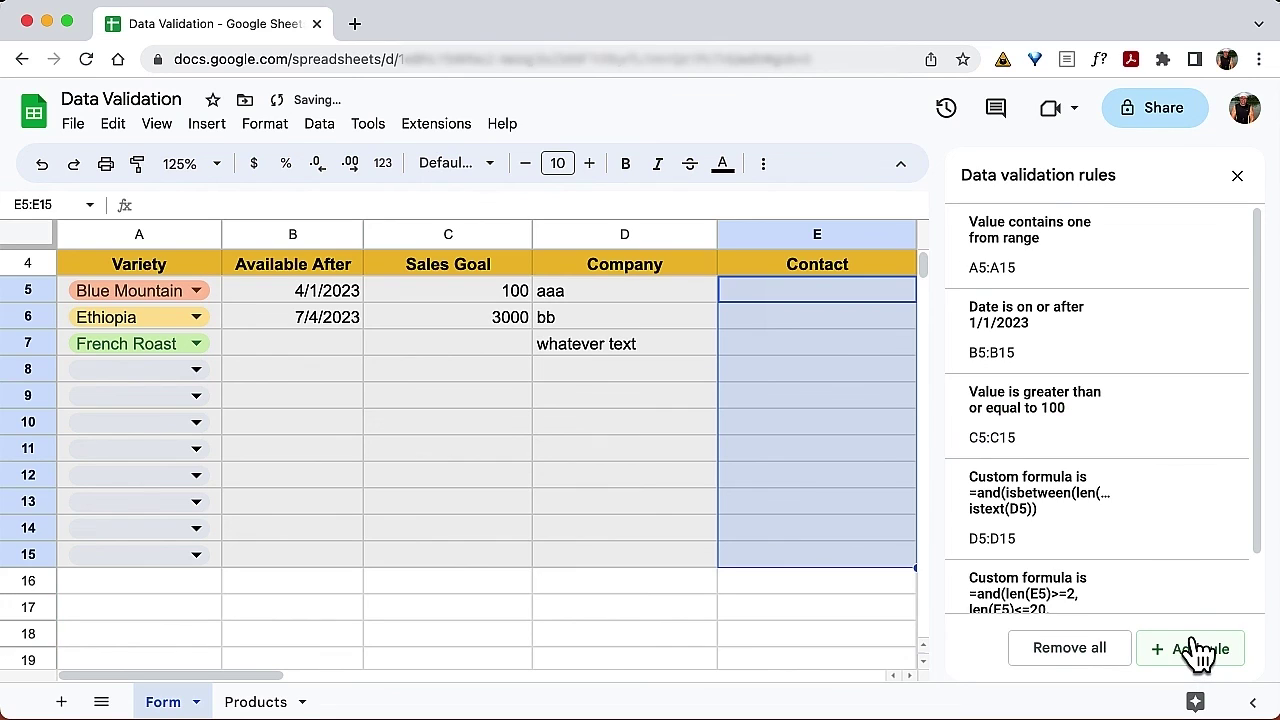
# Enter the contact entries aaa in E5 and nn in E6
pyautogui.click(787, 298)
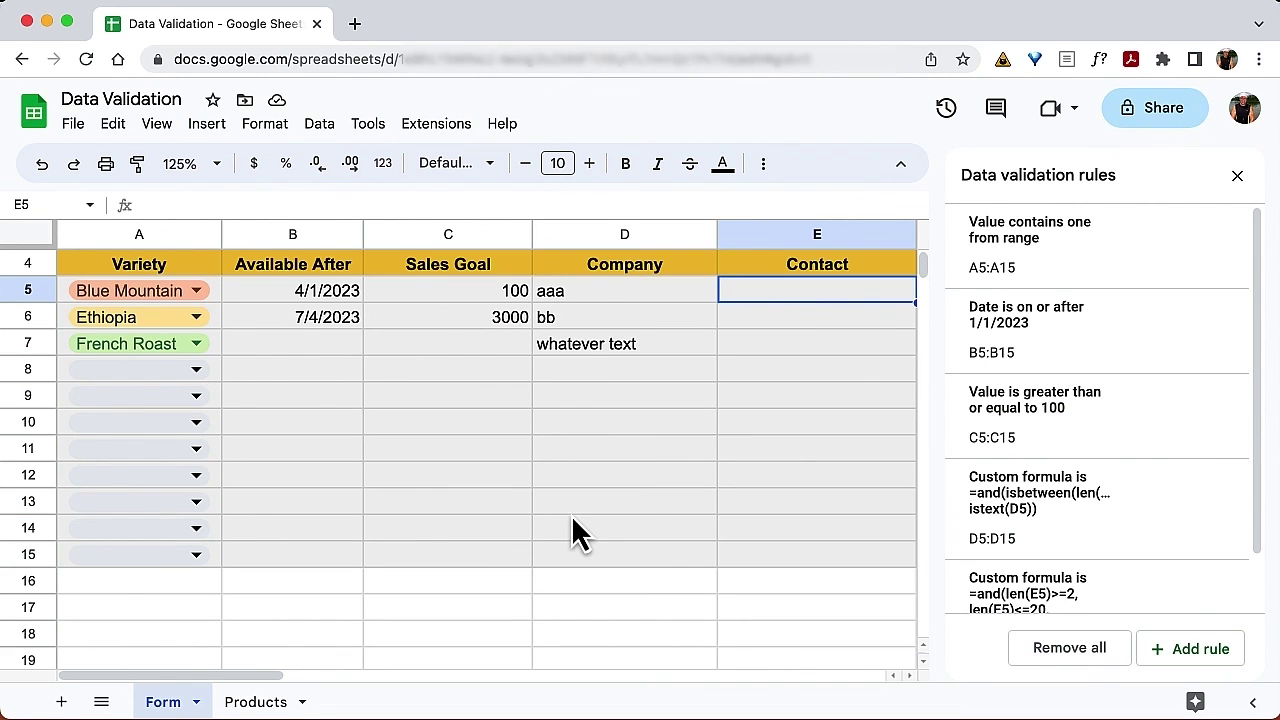
pyautogui.write('aaa')
pyautogui.press('Return')
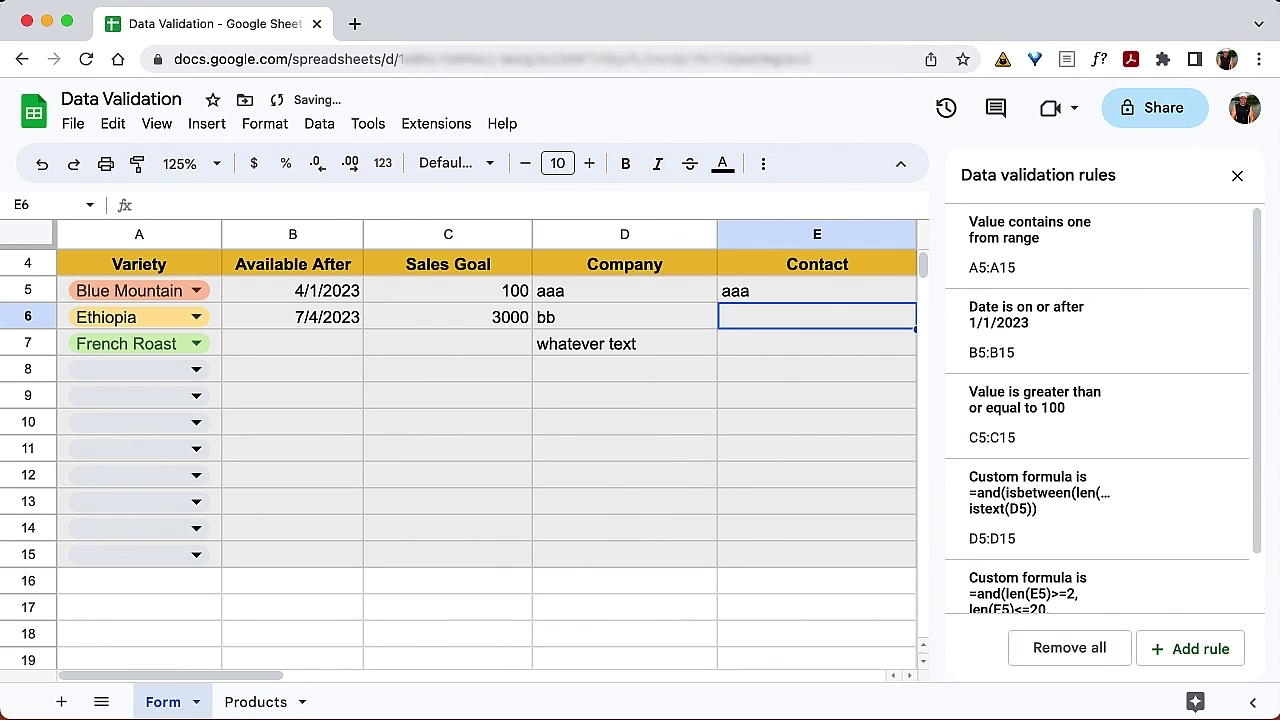
pyautogui.write('nn')
pyautogui.press('Return')
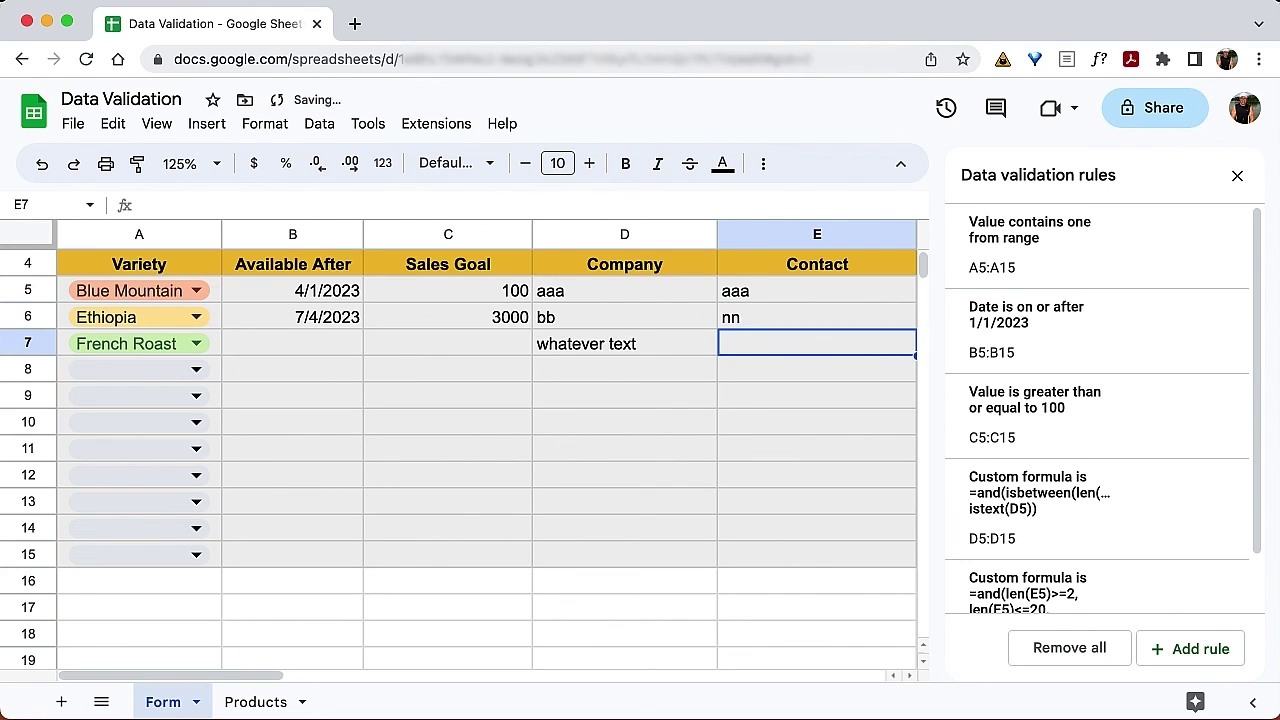
# Test the Contact rule's minimum length by trying to enter the single letter f in E7
pyautogui.write('f')
pyautogui.press('Return')
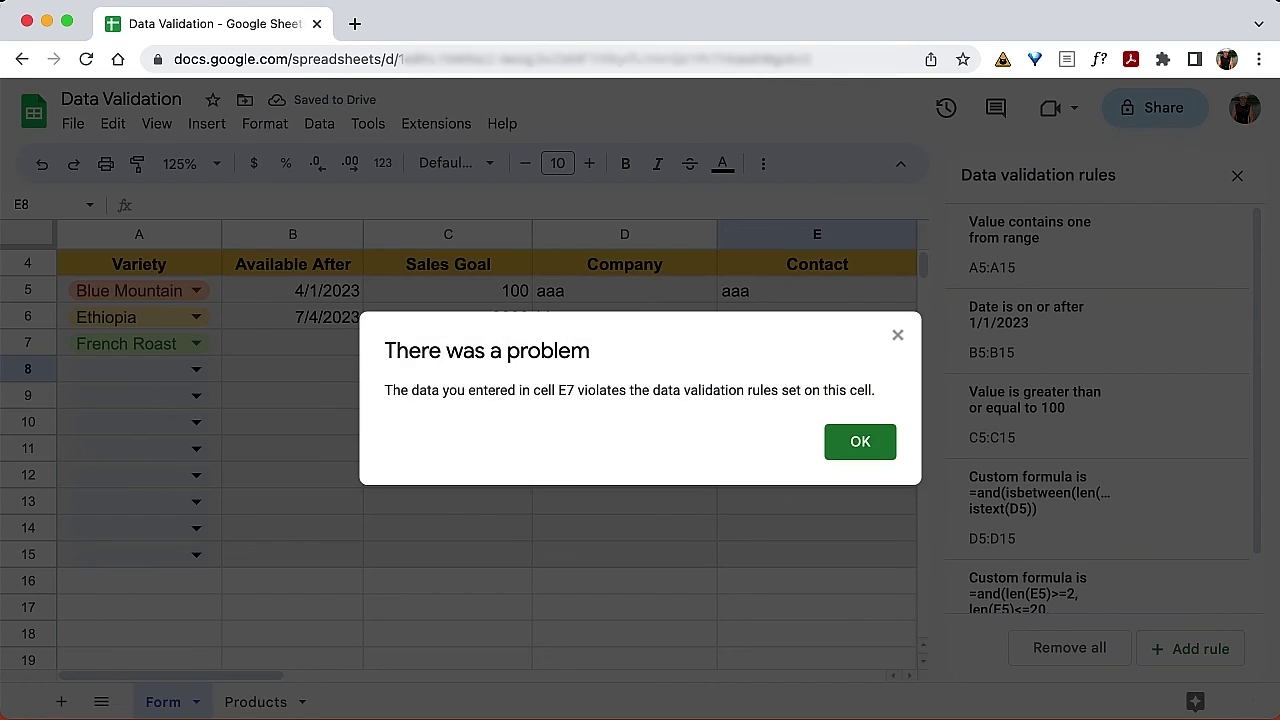
pyautogui.click(860, 445)
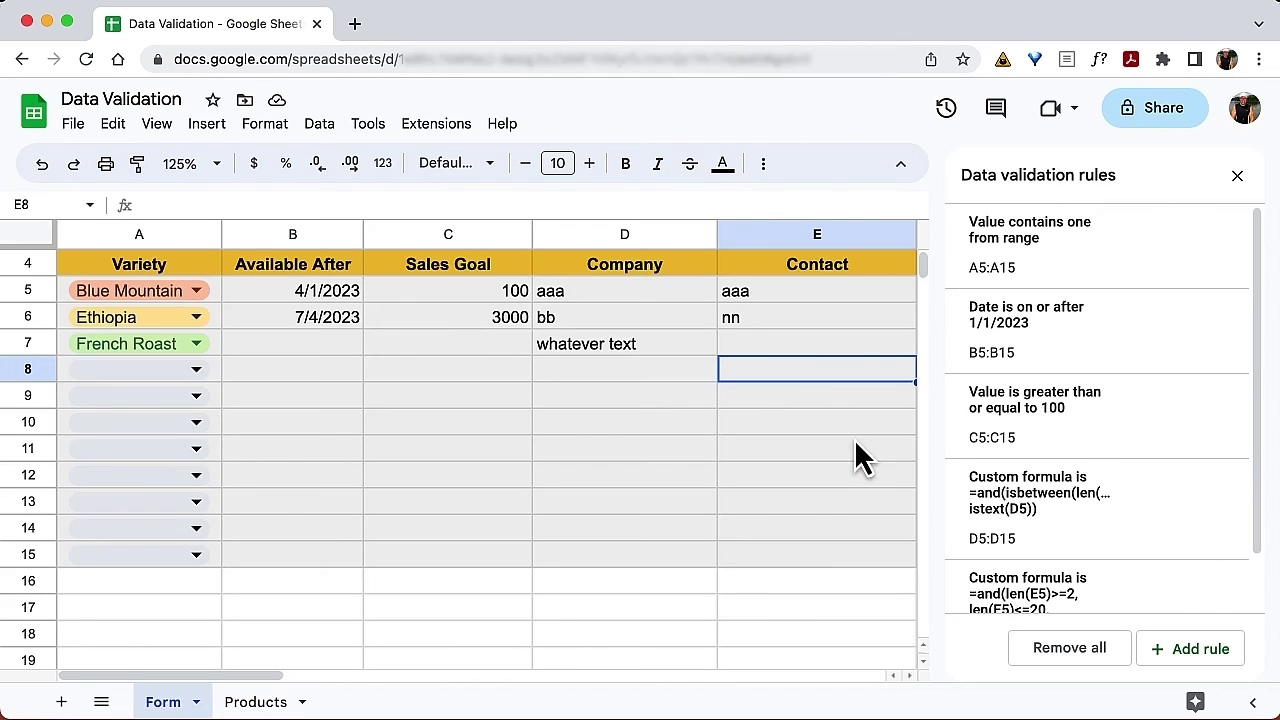
# Enter "this is text" as the contact entry in E7
pyautogui.click(790, 350)
pyautogui.write('this is text')
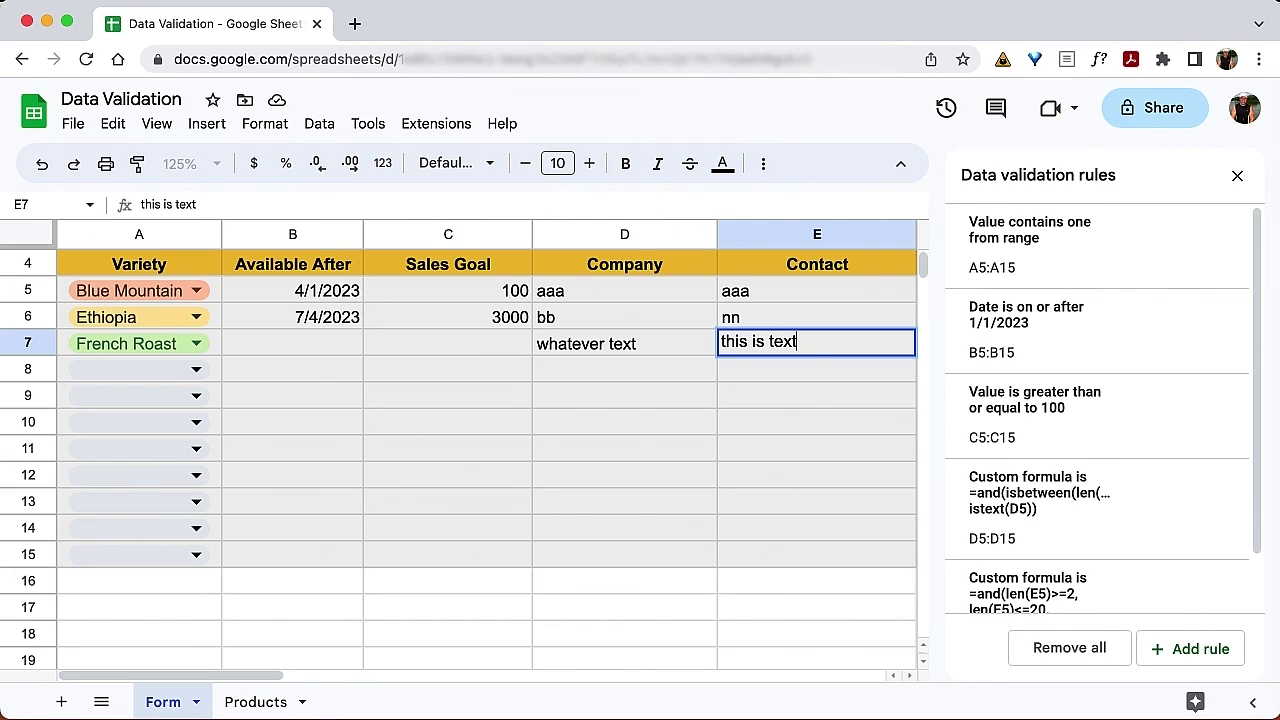
pyautogui.press('Return')
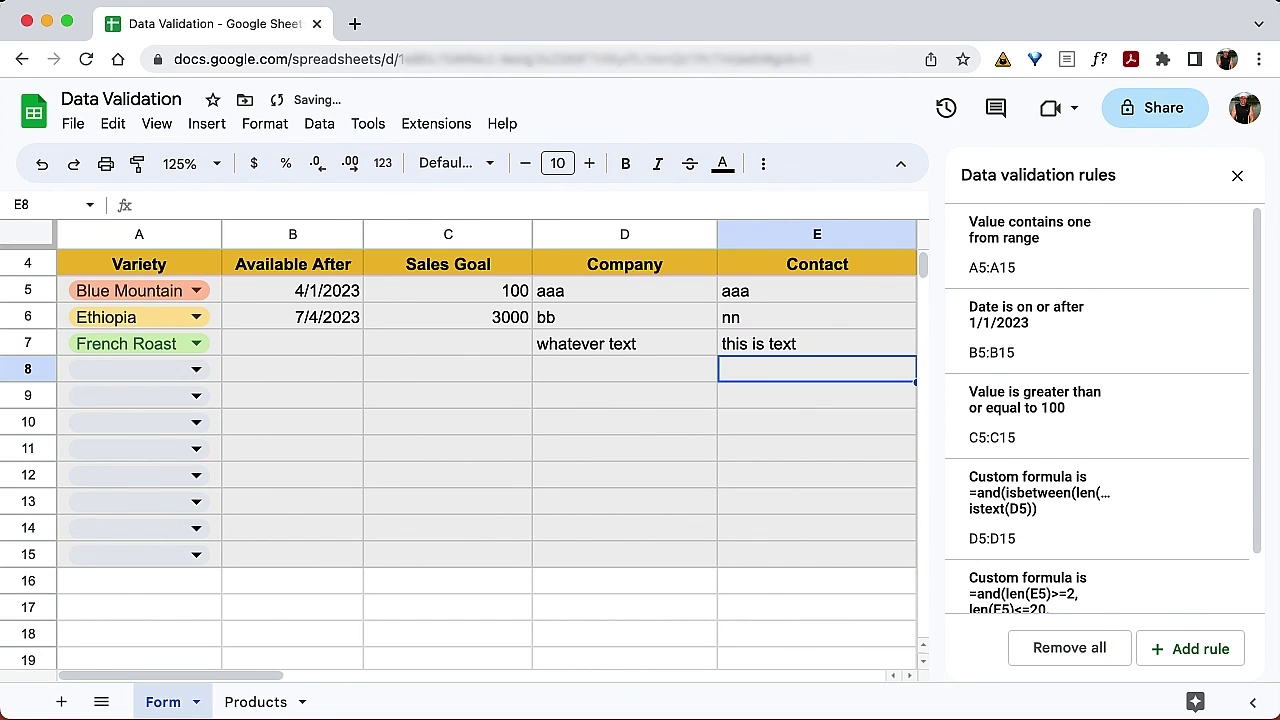
# Test the Contact rule's maximum length by trying to enter a random string well over 20 characters in E8
pyautogui.write('oweiupowieuoewriutwoperijopierujsoeriujsioergjsieogrj')
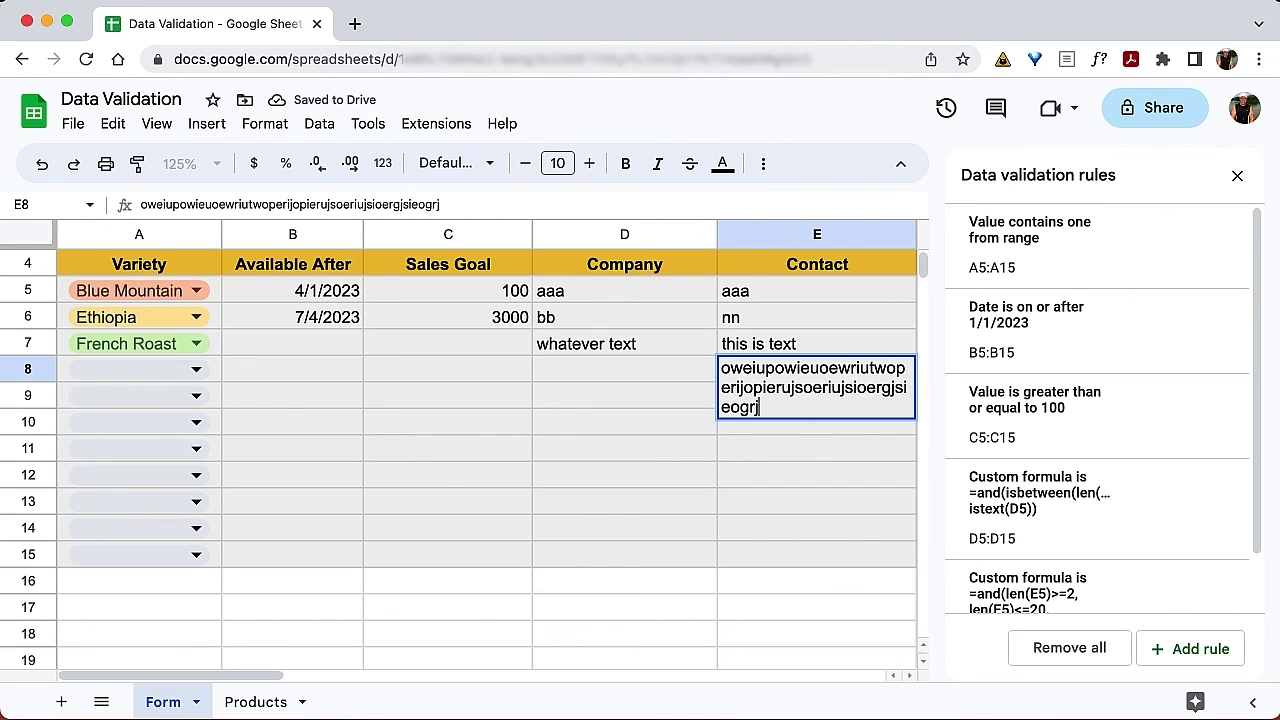
pyautogui.press('Return')
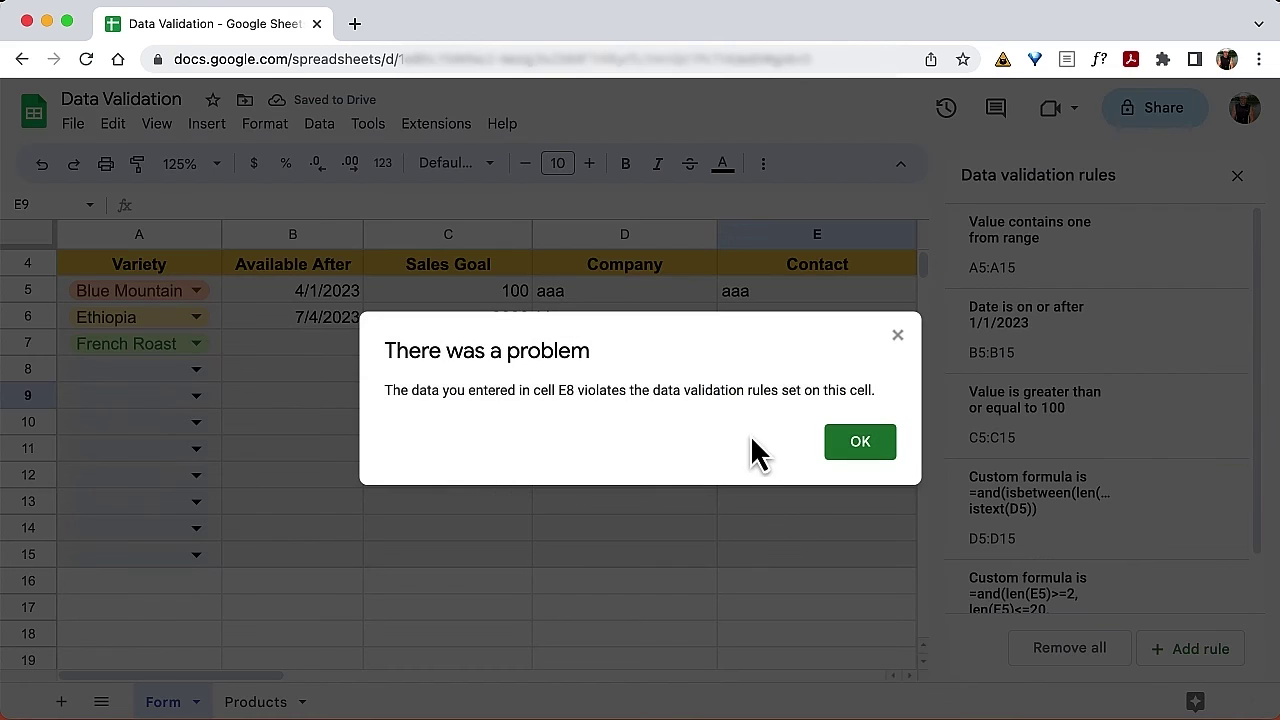
pyautogui.click(860, 445)
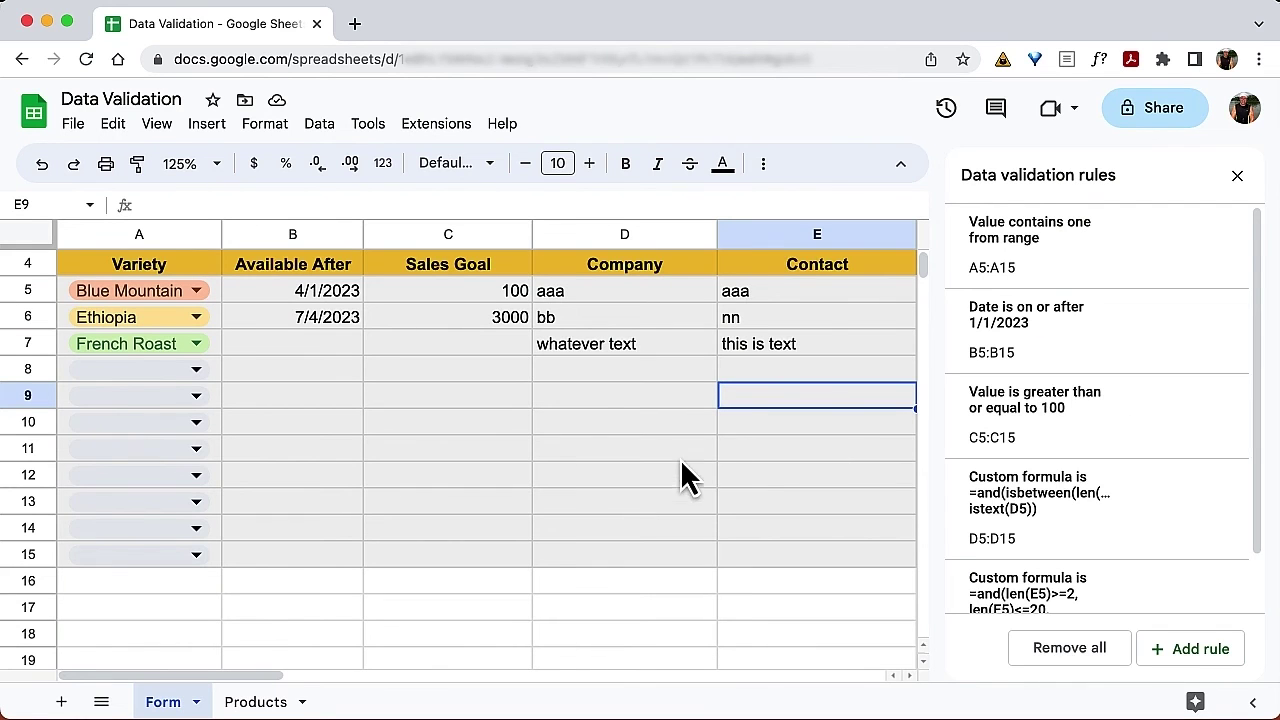
# Test the Company rule's text requirement by trying to enter the number 1234 in D8
pyautogui.click(628, 375)
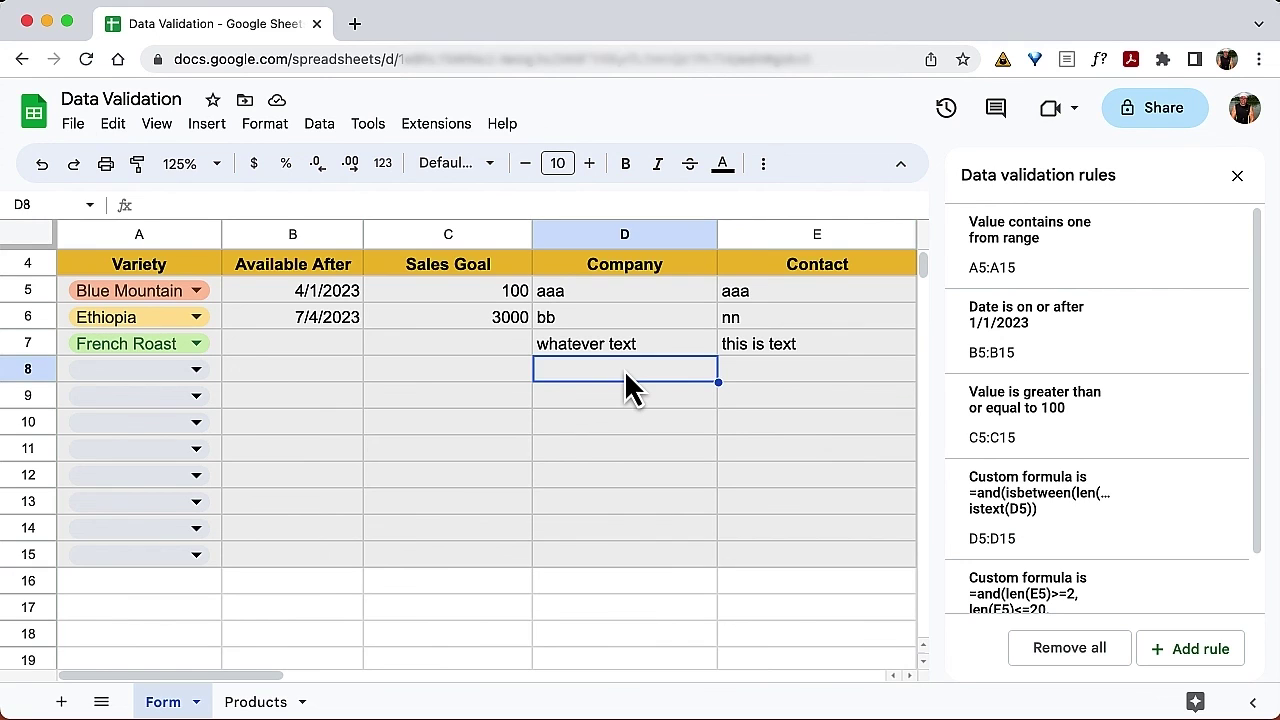
pyautogui.write('1234')
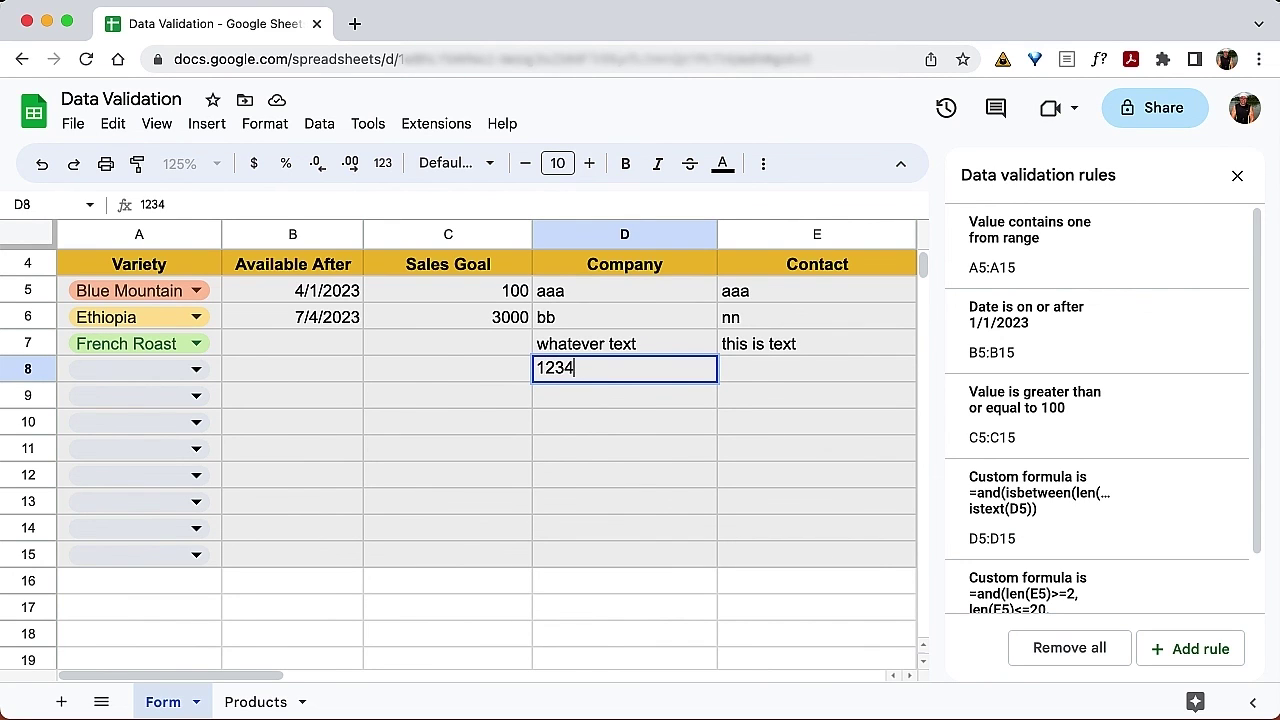
pyautogui.press('Return')
pyautogui.click(860, 445)
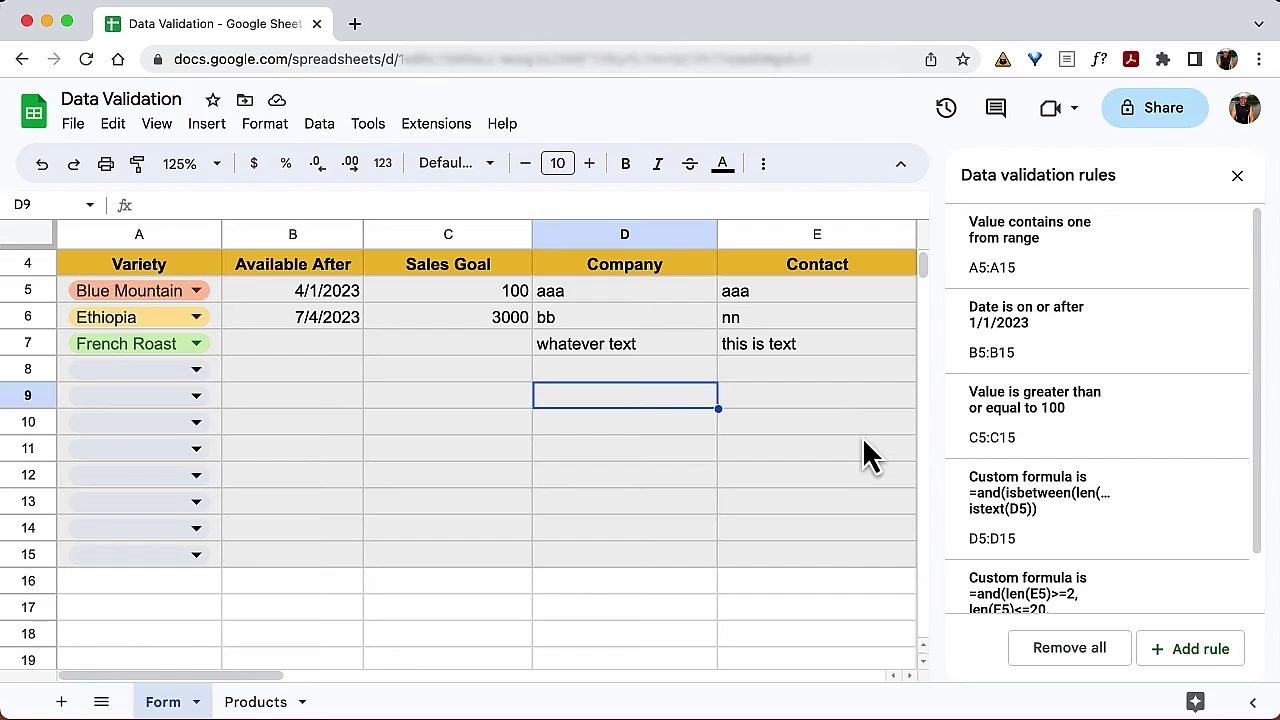
# Test the Contact rule's text requirement by trying to enter the number 1234 in E8
pyautogui.click(779, 371)
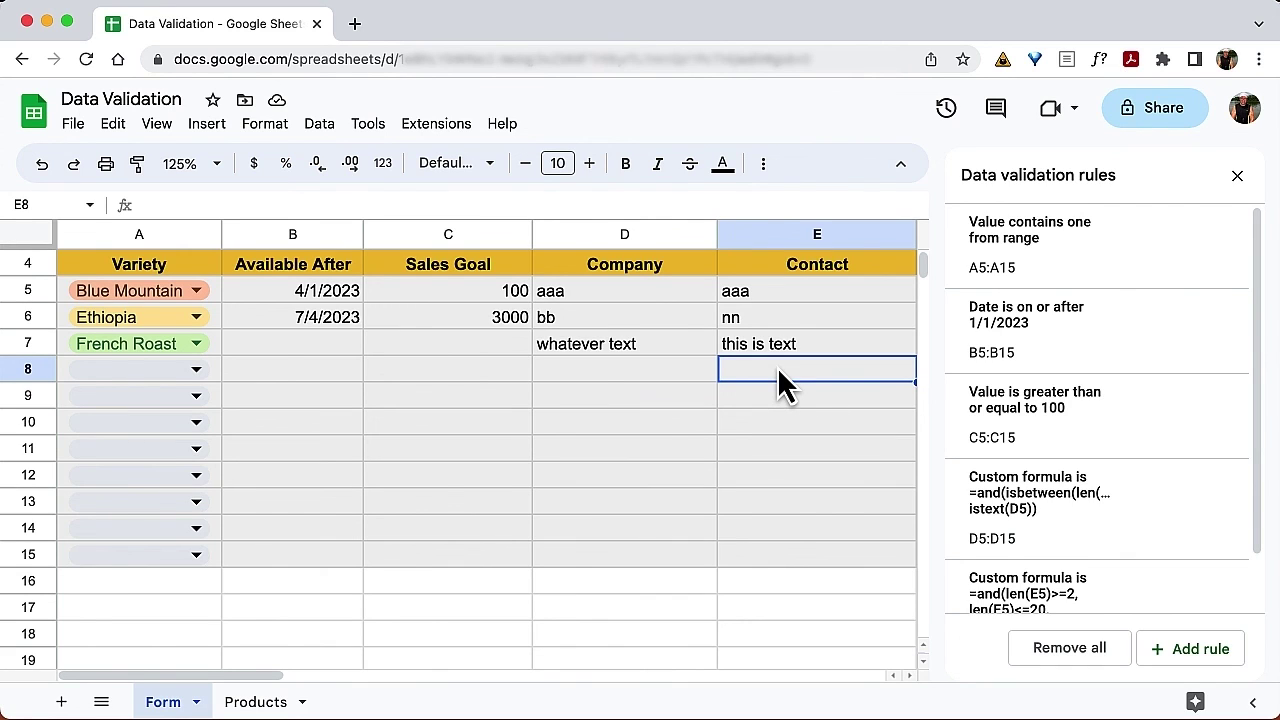
pyautogui.write('1234')
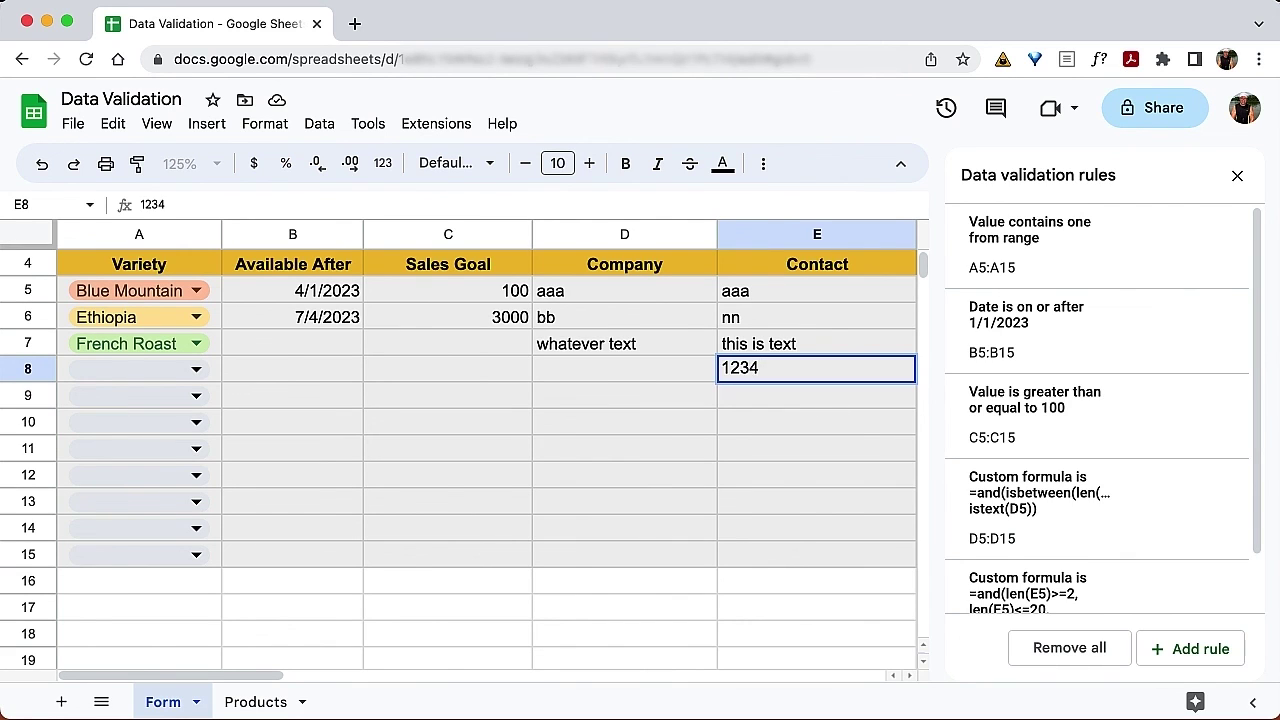
pyautogui.press('Return')
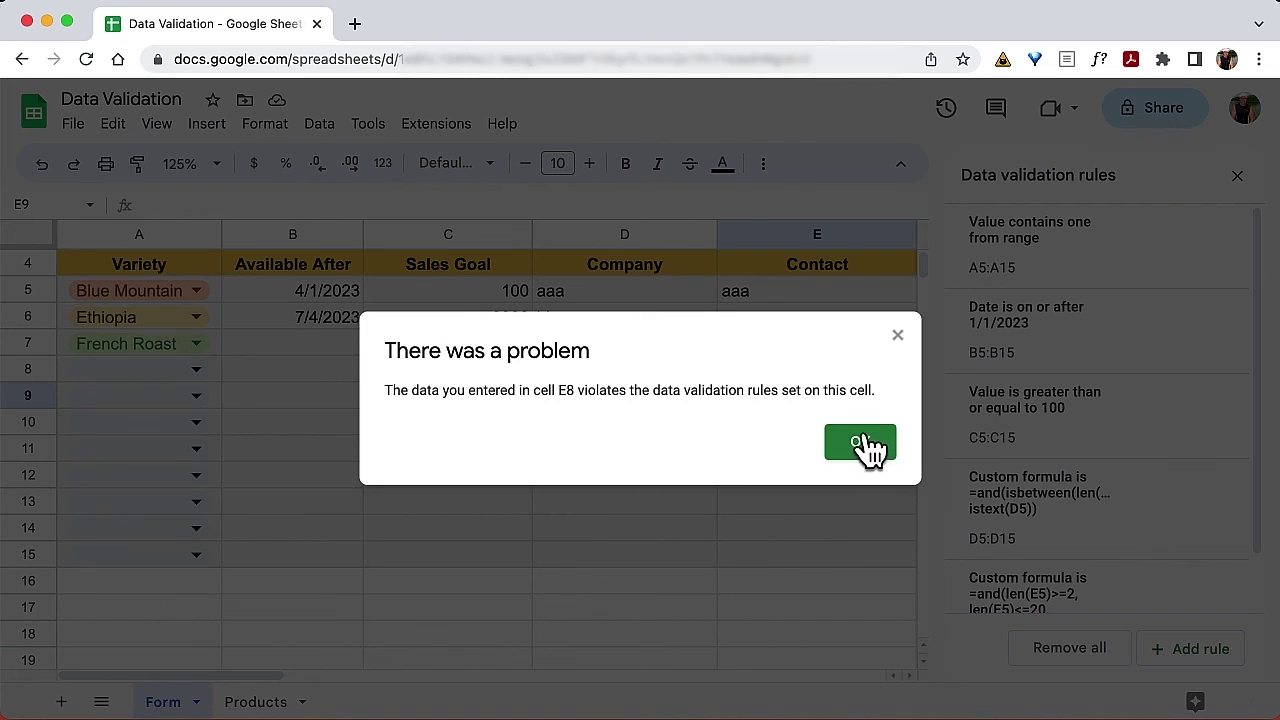
pyautogui.click(860, 442)
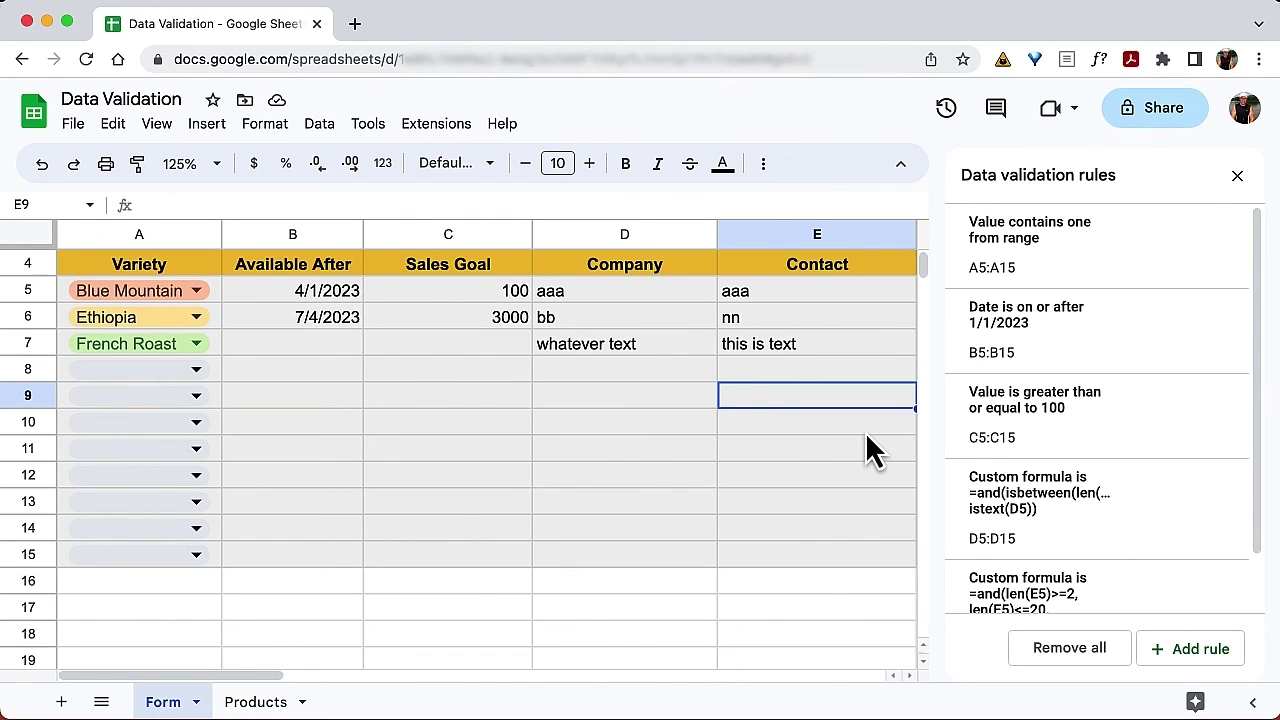